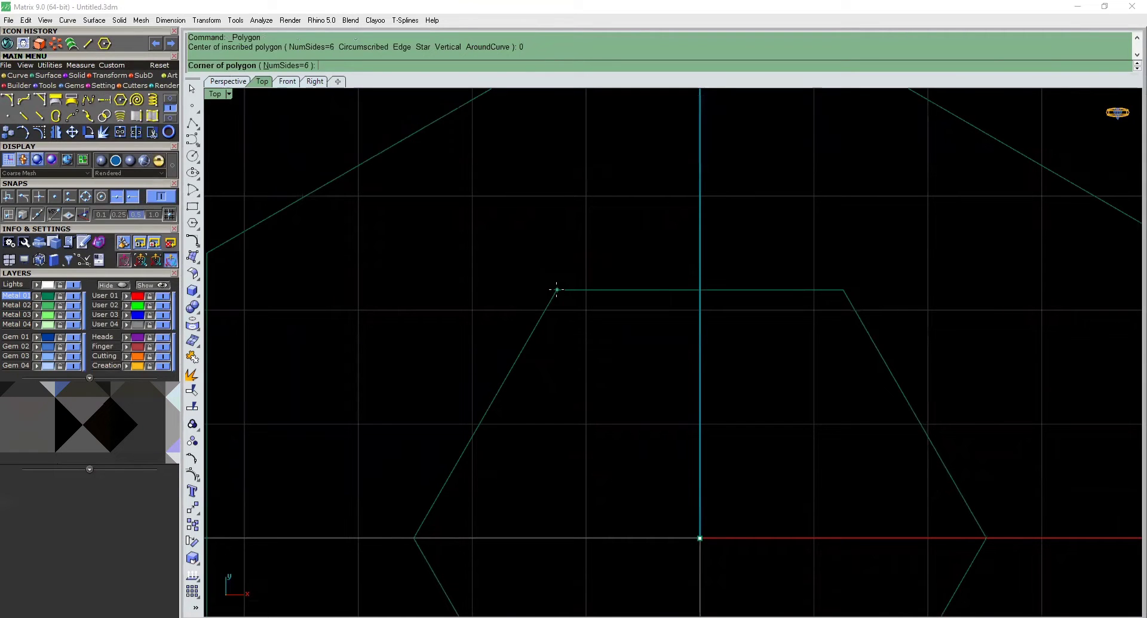
Finish the inner six-sided inscribed polygon centred at the origin, with a horizontal upper edge inside the larger hexagon.
{"action": "left_click", "coordinate": [557, 288]}
{"action": "scroll", "coordinate": [587, 295], "scroll_direction": "down", "scroll_amount": 3}
{"action": "scroll", "coordinate": [639, 156], "scroll_direction": "up", "scroll_amount": 1}
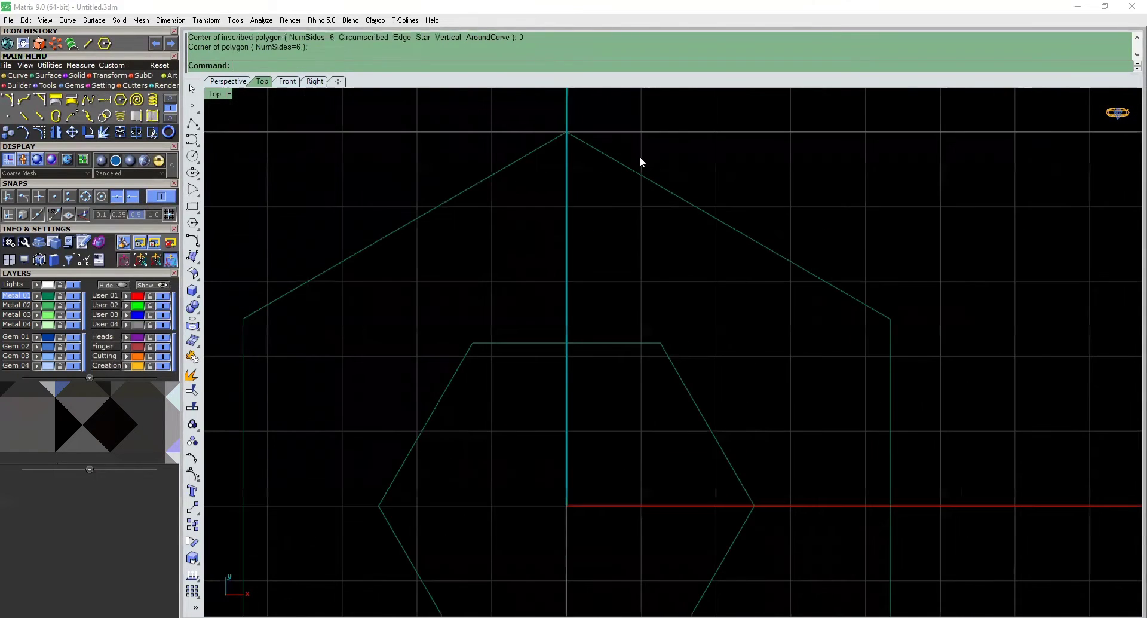
Assign both hexagons to the red User 01 layer and clear the selection.
{"action": "left_click_drag", "start_coordinate": [806, 195], "coordinate": [662, 410]}
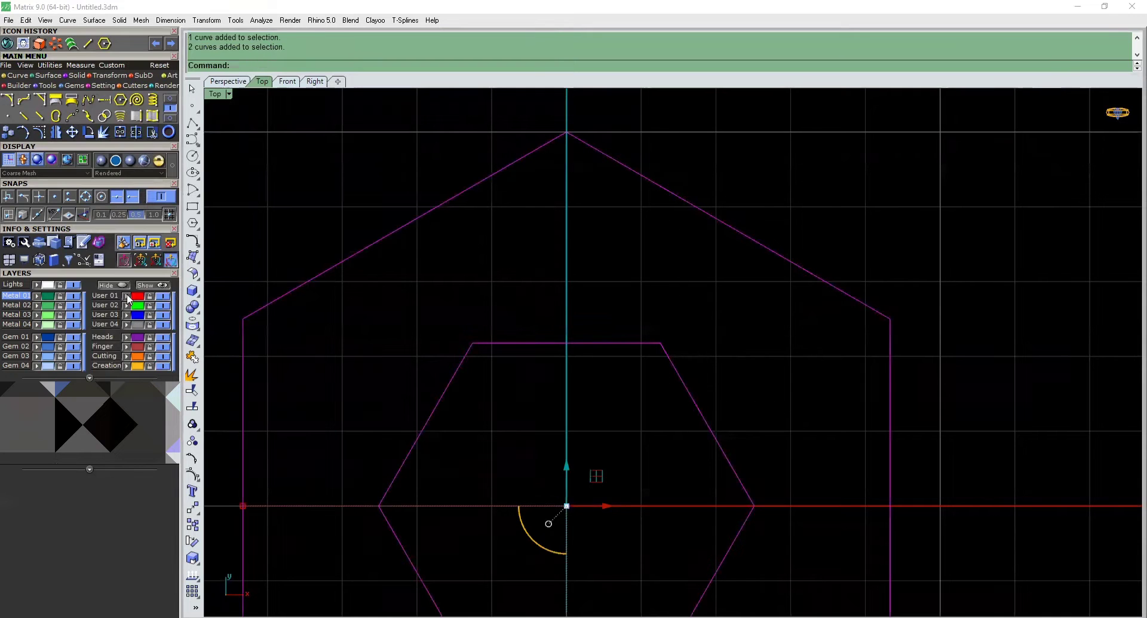
{"action": "key", "text": "Escape"}
{"action": "scroll", "coordinate": [718, 394], "scroll_direction": "down", "scroll_amount": 5}
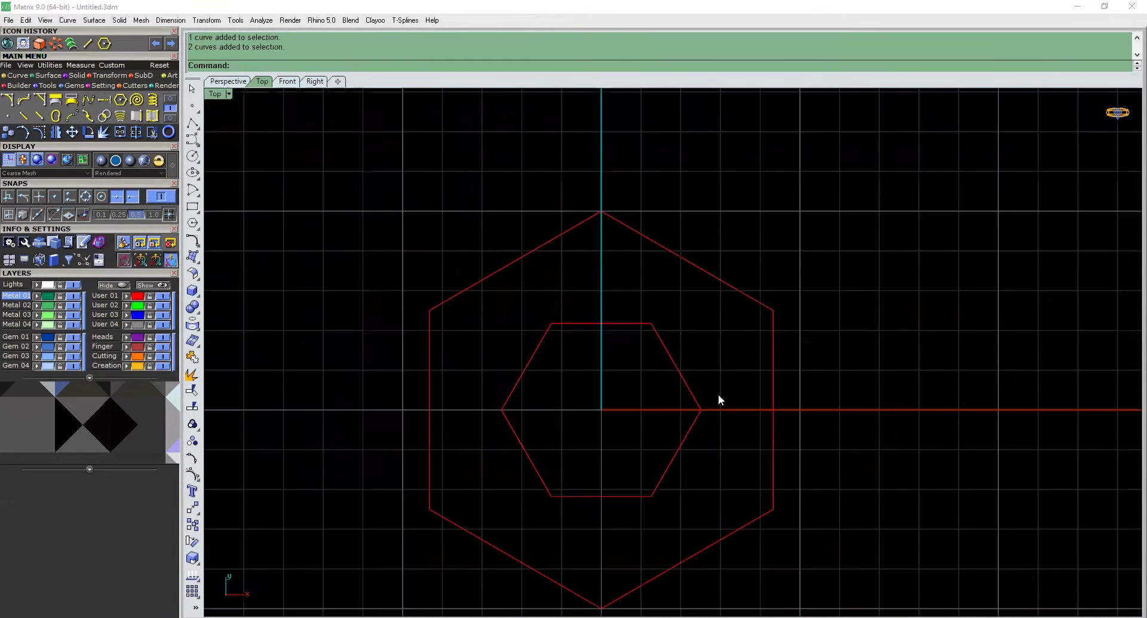
Raise the inner hexagon 2 mm vertically in the Front view, lower it slightly by eye, and deselect it.
{"action": "left_click", "coordinate": [601, 269]}
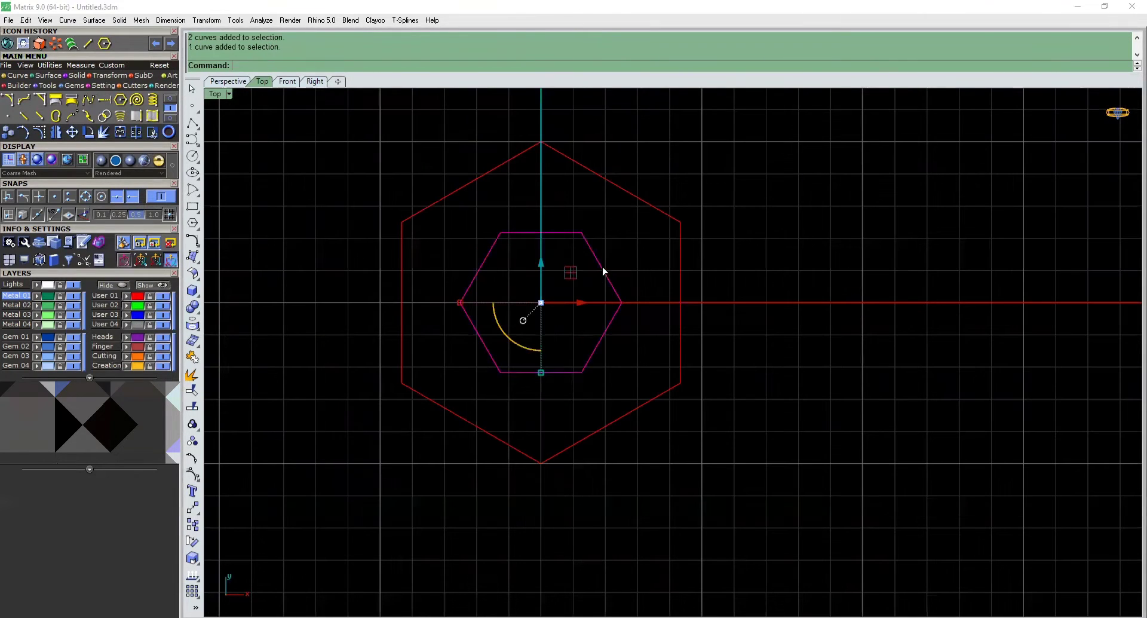
{"action": "double_click", "coordinate": [218, 96]}
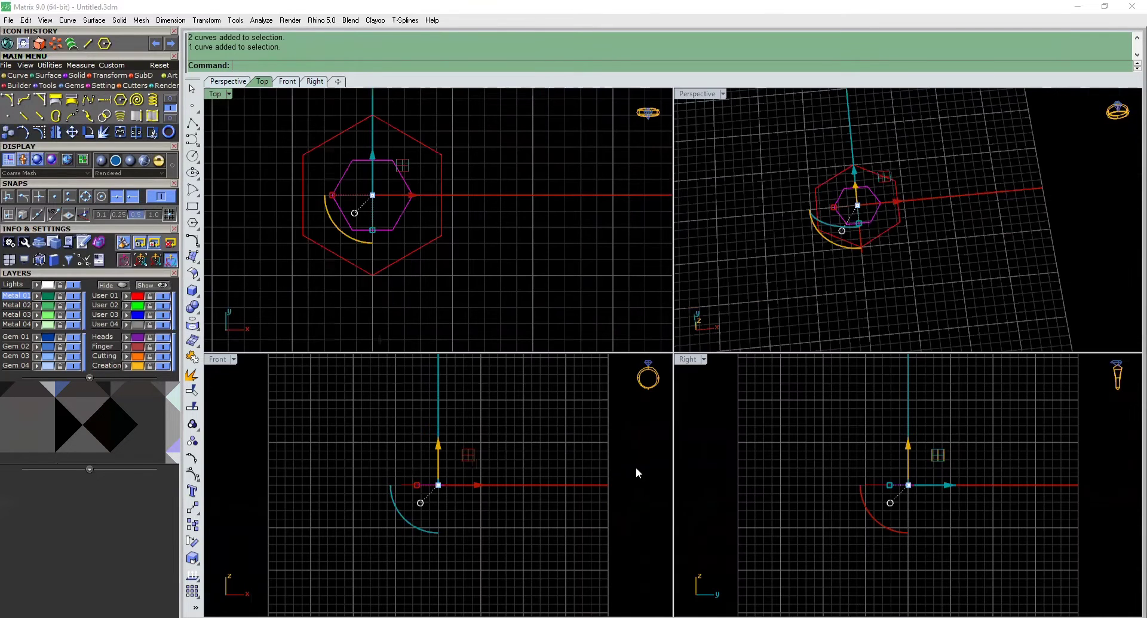
{"action": "scroll", "coordinate": [410, 486], "scroll_direction": "up", "scroll_amount": 4}
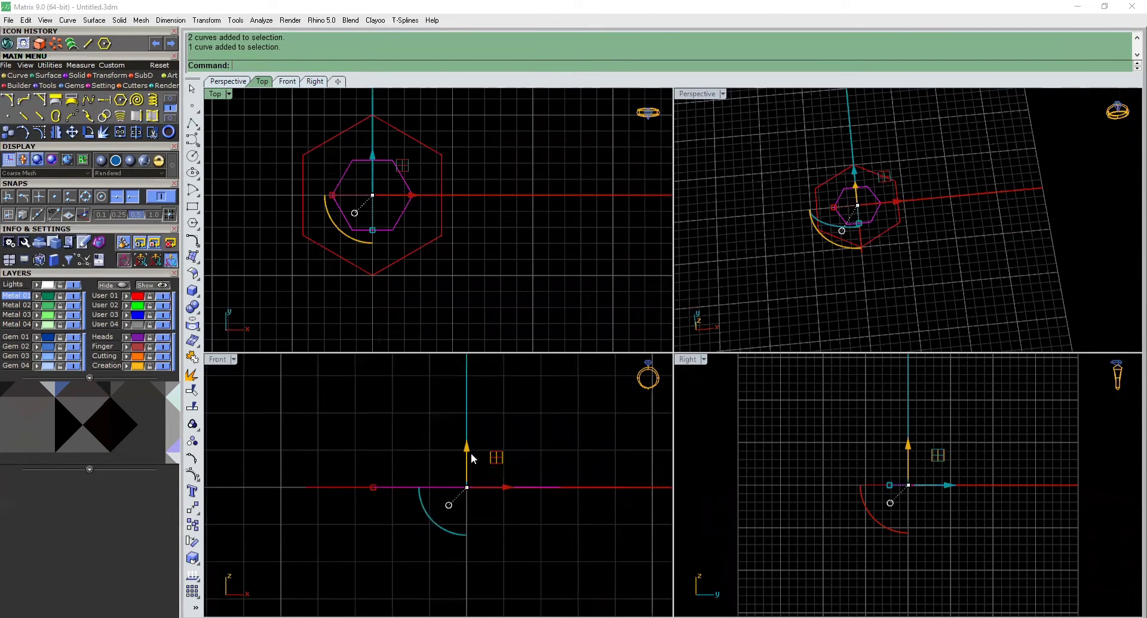
{"action": "left_click", "coordinate": [466, 447]}
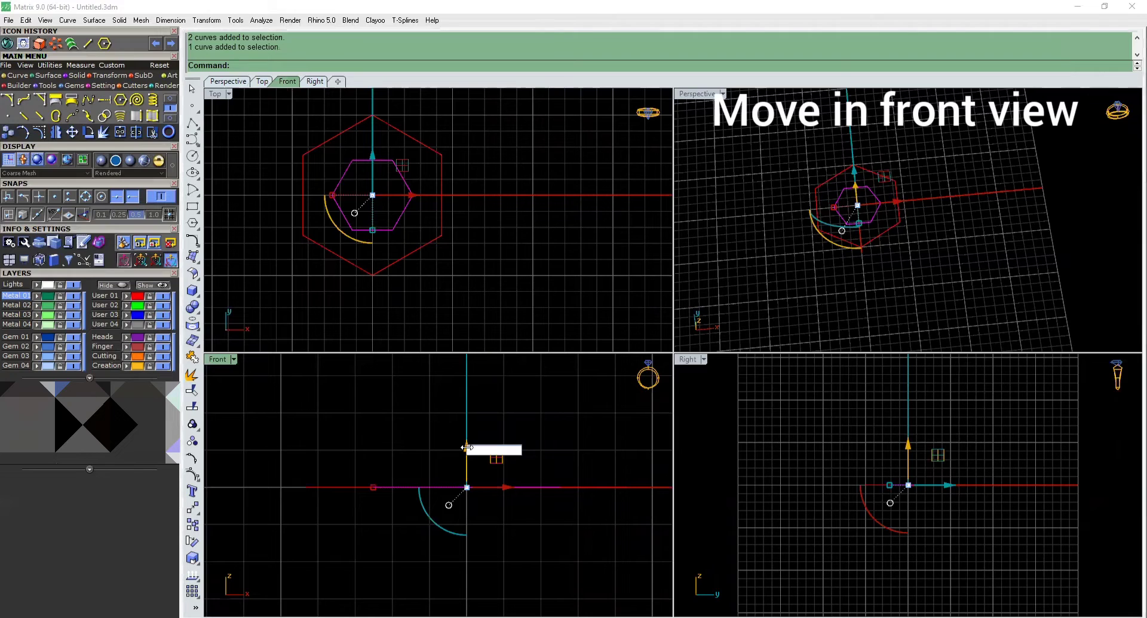
{"action": "type", "text": "0."}
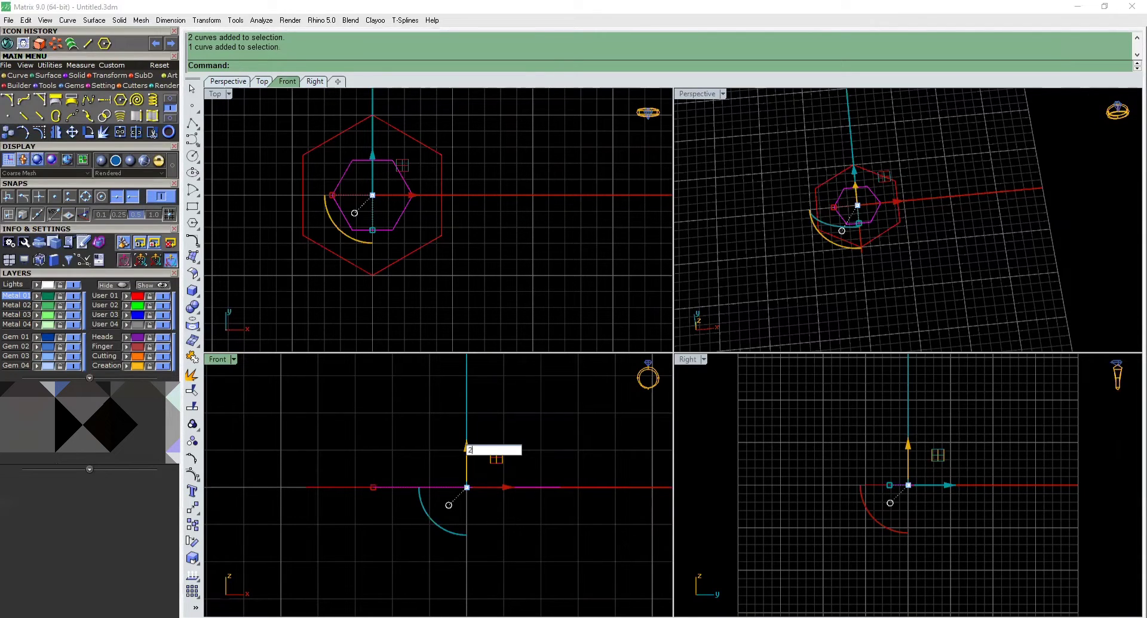
{"action": "key", "text": "Return"}
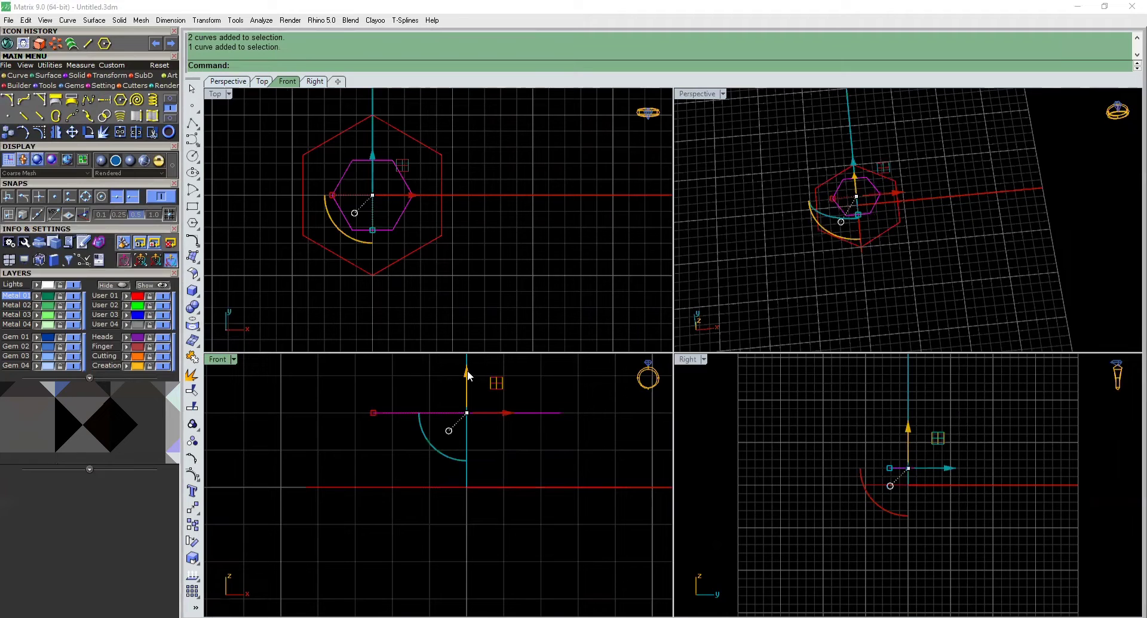
{"action": "left_click_drag", "start_coordinate": [467, 376], "coordinate": [469, 386]}
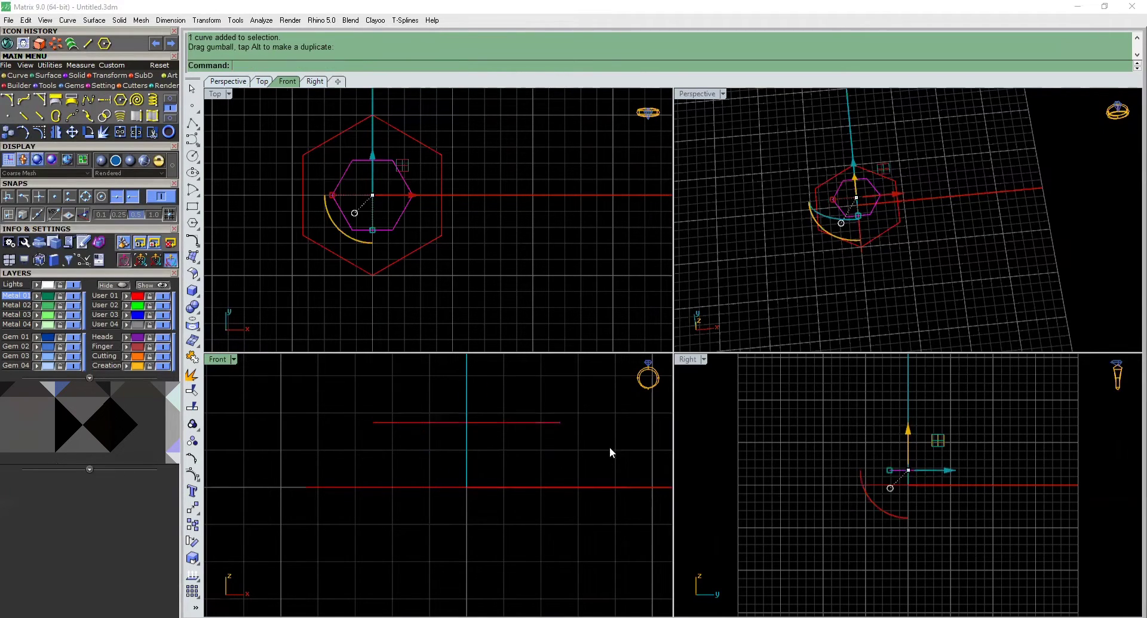
{"action": "left_click", "coordinate": [340, 144]}
Draw two lines joining the outer hexagon's uppermost vertex to both ends of the inner hexagon's upper edge in the Top view.
{"action": "scroll", "coordinate": [497, 245], "scroll_direction": "down", "scroll_amount": 2}
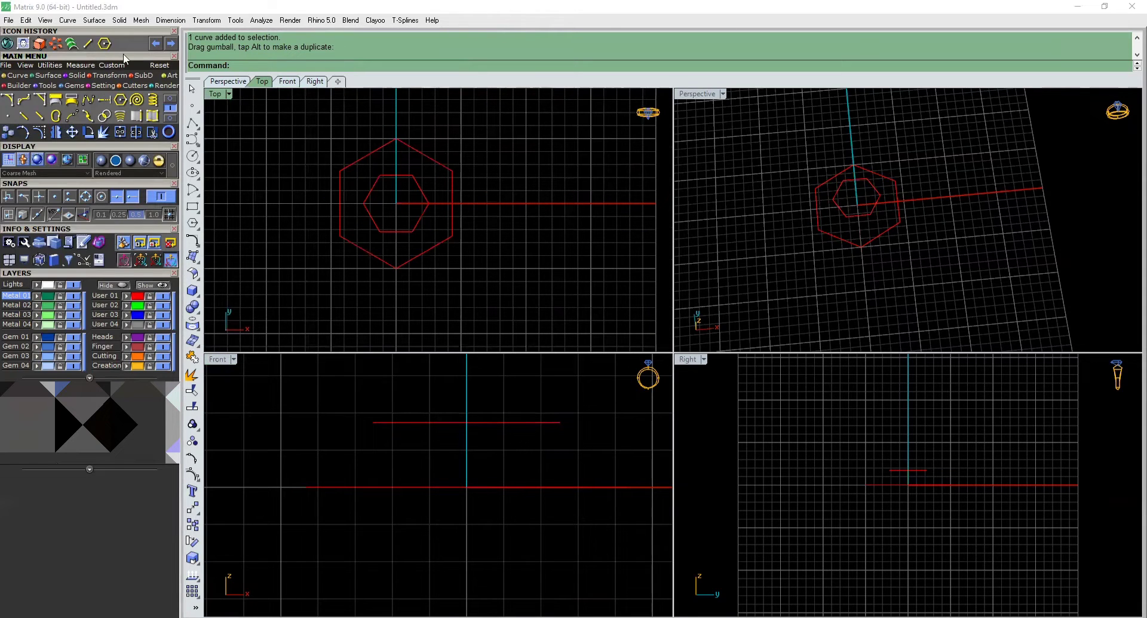
{"action": "left_click", "coordinate": [88, 43]}
{"action": "scroll", "coordinate": [406, 216], "scroll_direction": "up", "scroll_amount": 3}
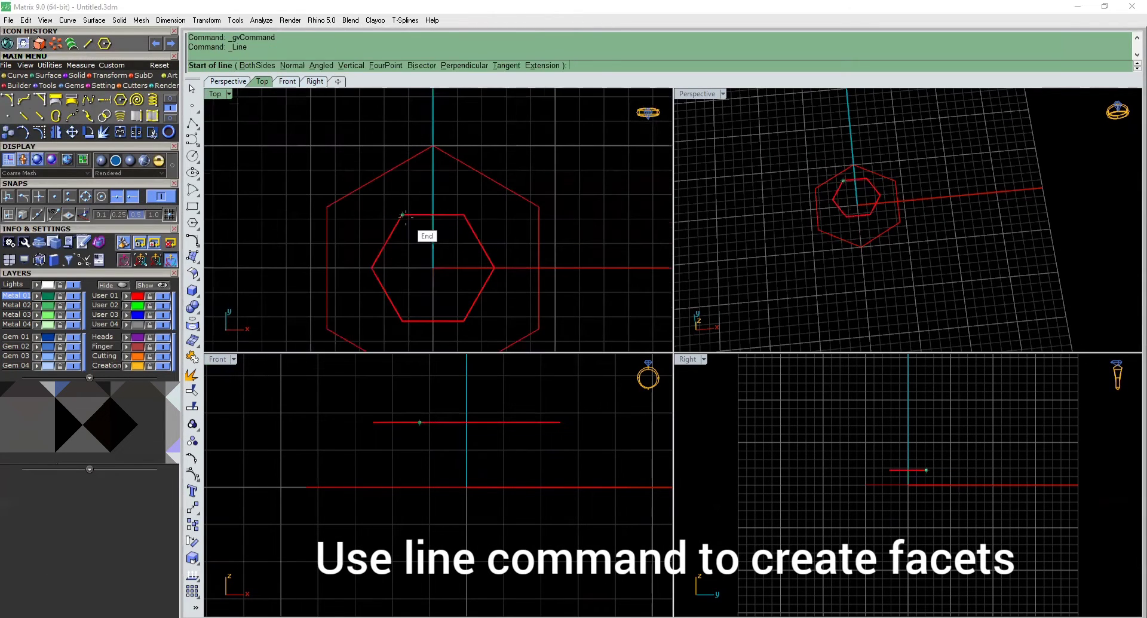
{"action": "left_click", "coordinate": [402, 216]}
{"action": "left_click", "coordinate": [431, 148]}
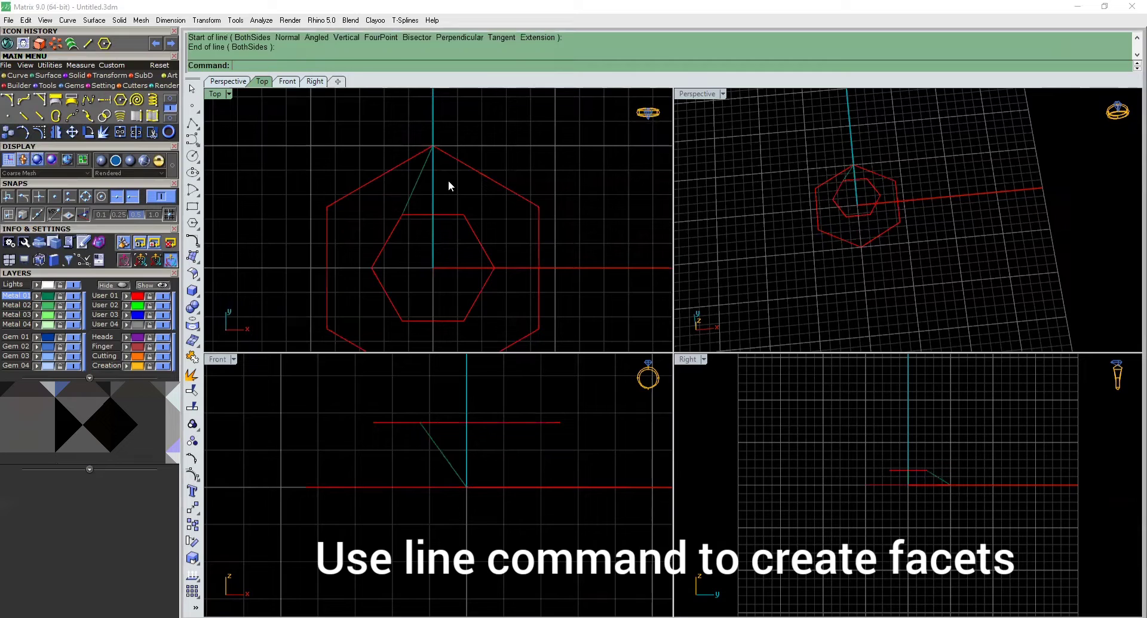
{"action": "left_click", "coordinate": [432, 149]}
{"action": "left_click", "coordinate": [465, 215]}
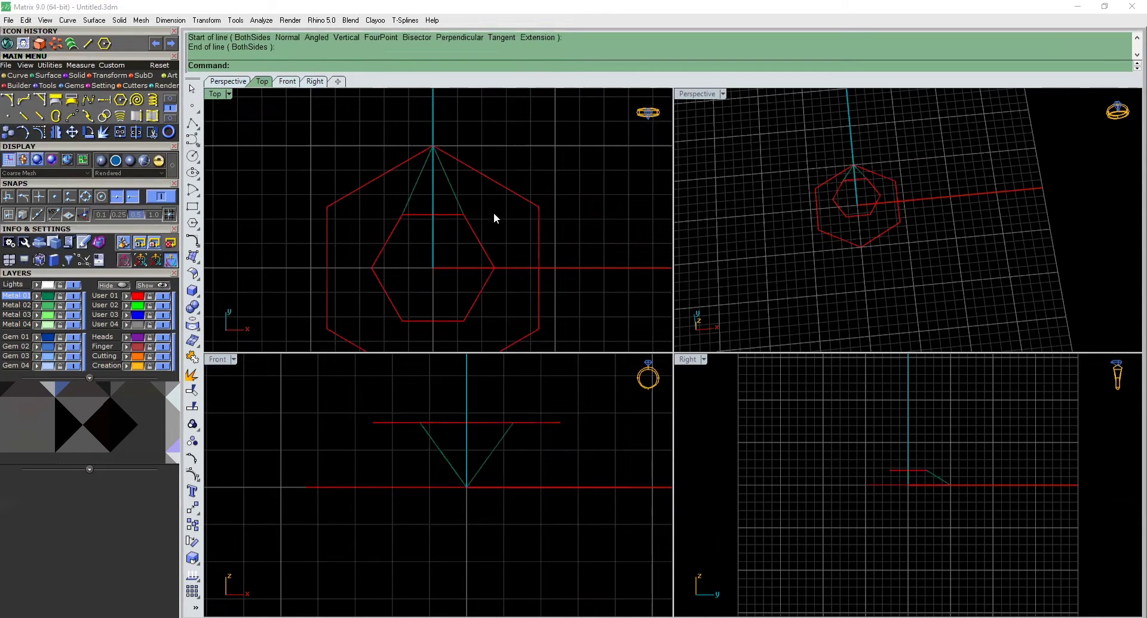
Draw two lines joining the outer hexagon's upper-right vertex to the inner hexagon's upper-right and rightmost vertices.
{"action": "right_click", "coordinate": [495, 217]}
{"action": "left_click", "coordinate": [464, 214]}
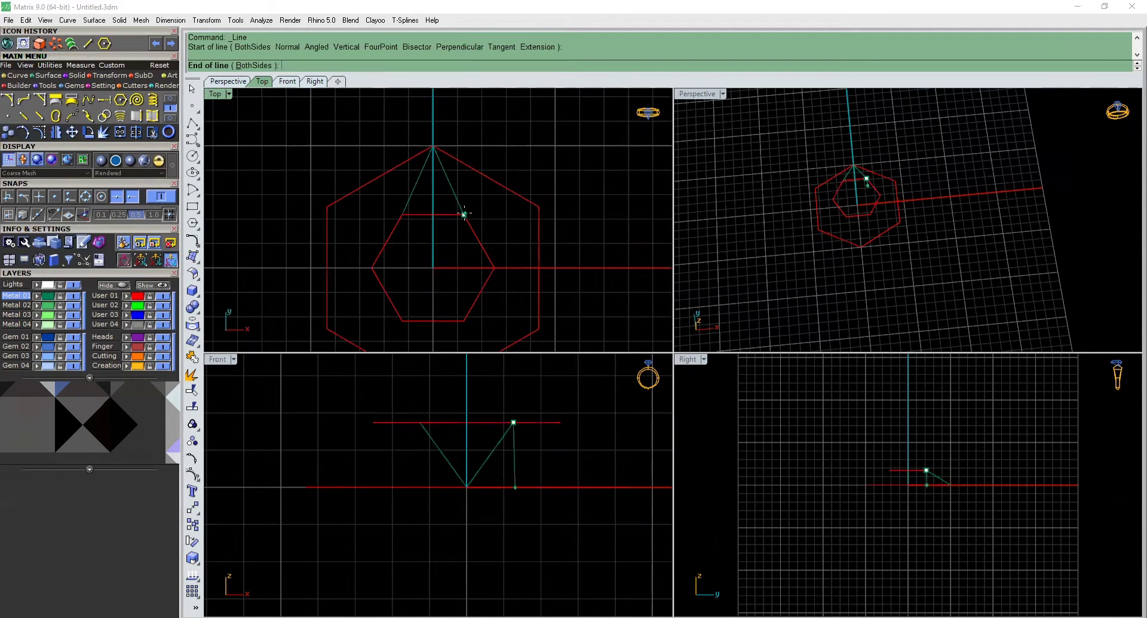
{"action": "left_click", "coordinate": [532, 210]}
{"action": "scroll", "coordinate": [478, 185], "scroll_direction": "down", "scroll_amount": 1}
{"action": "scroll", "coordinate": [515, 213], "scroll_direction": "up", "scroll_amount": 1}
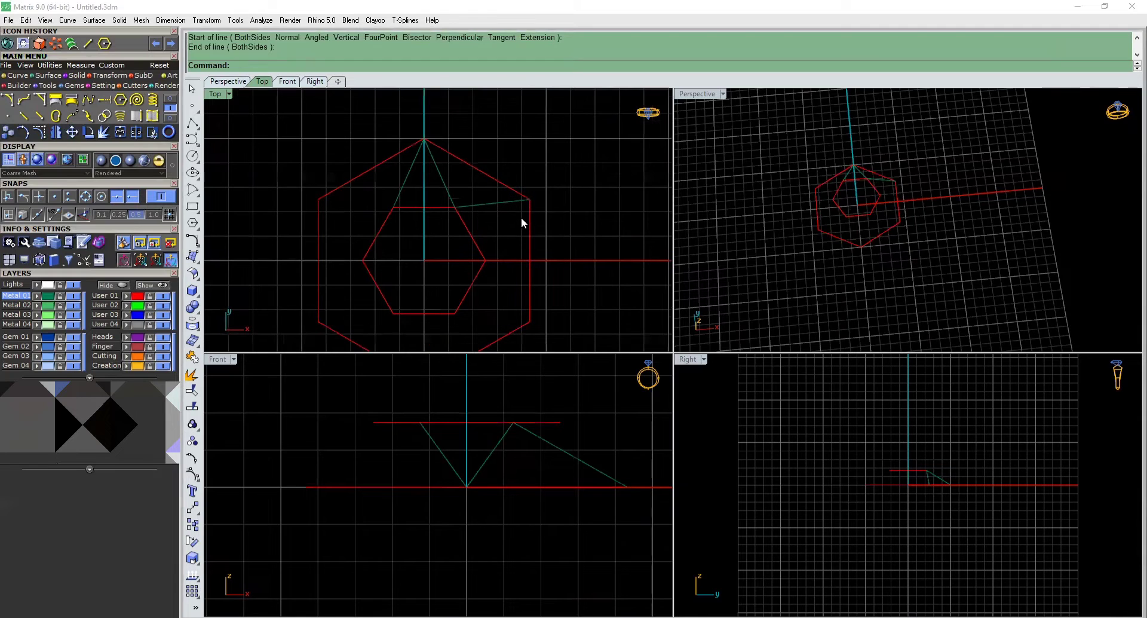
{"action": "right_click", "coordinate": [528, 205]}
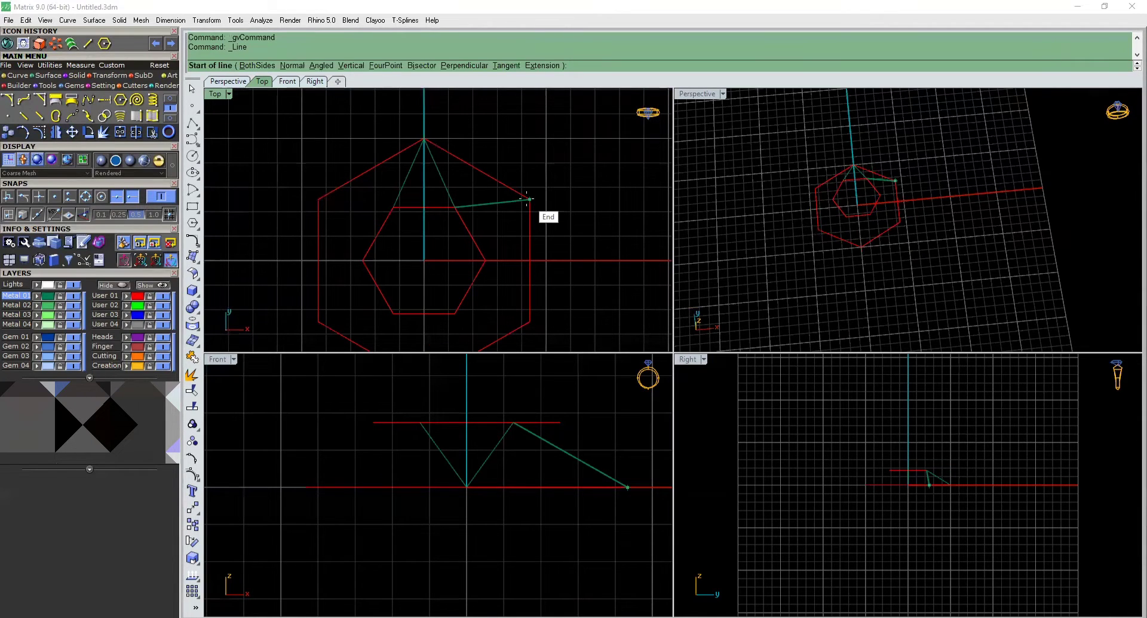
{"action": "left_click", "coordinate": [530, 202]}
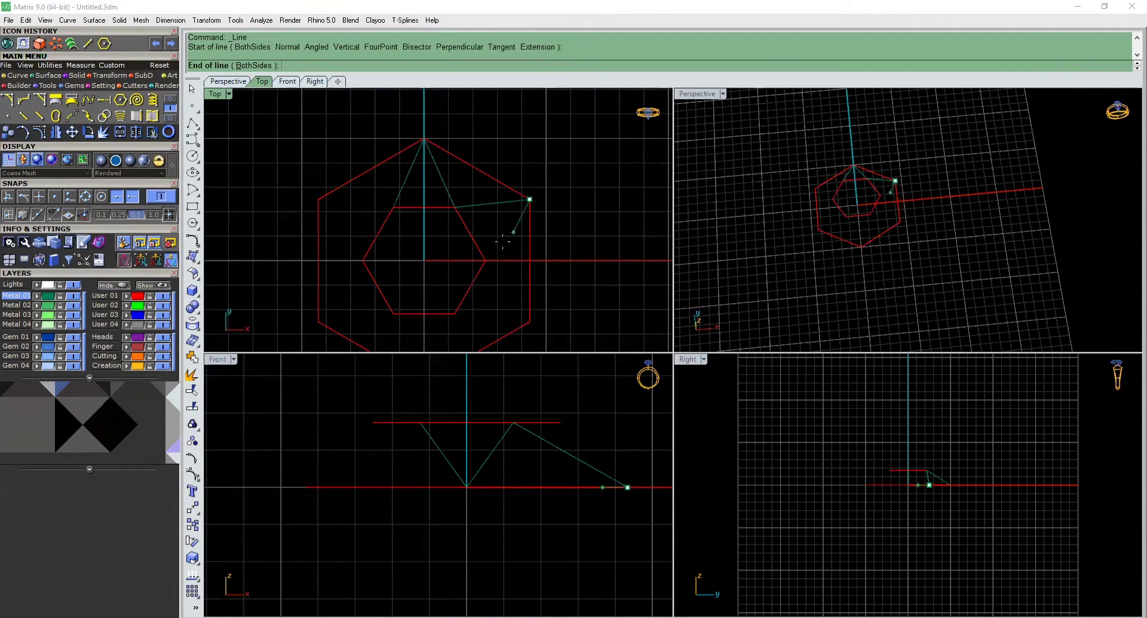
{"action": "left_click", "coordinate": [487, 262]}
{"action": "scroll", "coordinate": [472, 221], "scroll_direction": "down", "scroll_amount": 2}
{"action": "scroll", "coordinate": [480, 240], "scroll_direction": "up", "scroll_amount": 1}
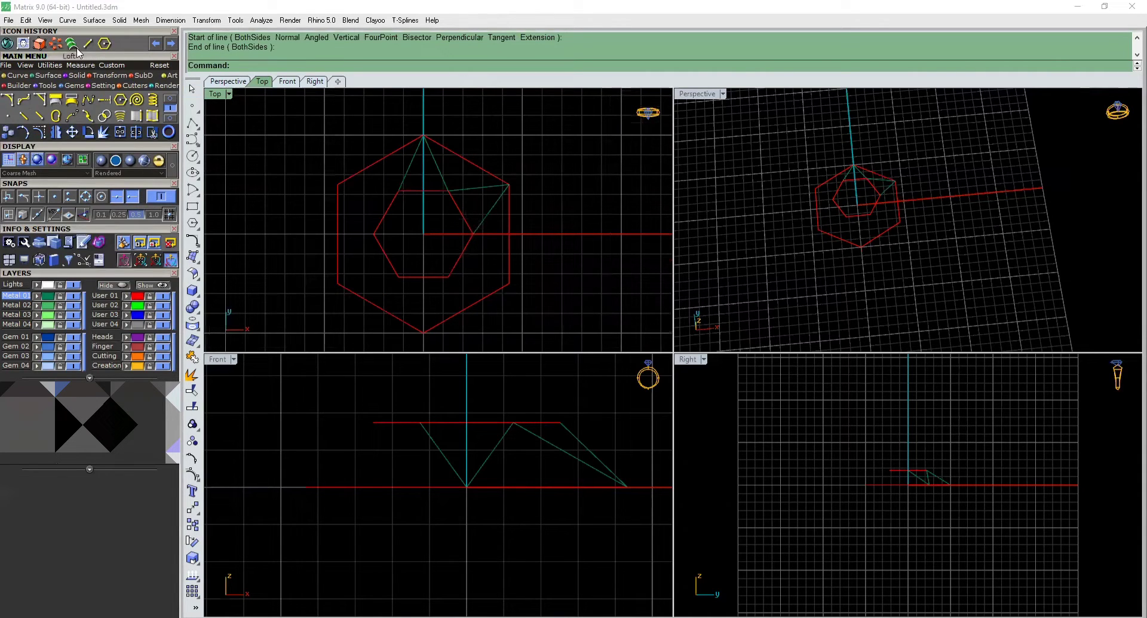
Loft the two lines that meet at the outer hexagon's uppermost vertex into a triangular facet with straight sections.
{"action": "key", "text": "ctrl+l"}
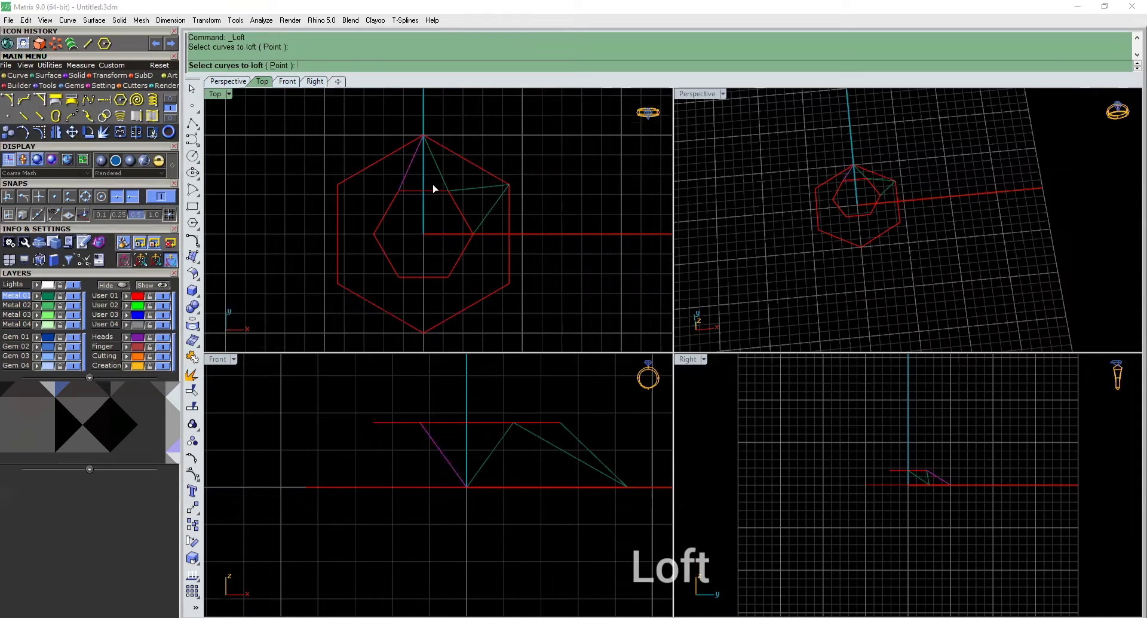
{"action": "left_click", "coordinate": [436, 169]}
{"action": "key", "text": "Return"}
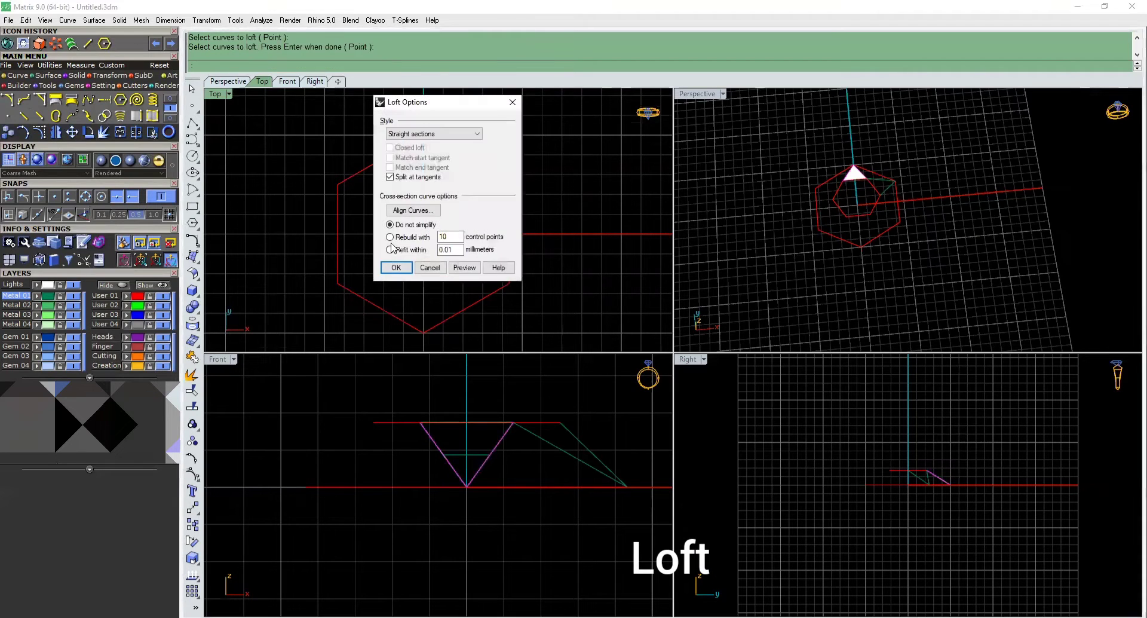
{"action": "left_click", "coordinate": [400, 264]}
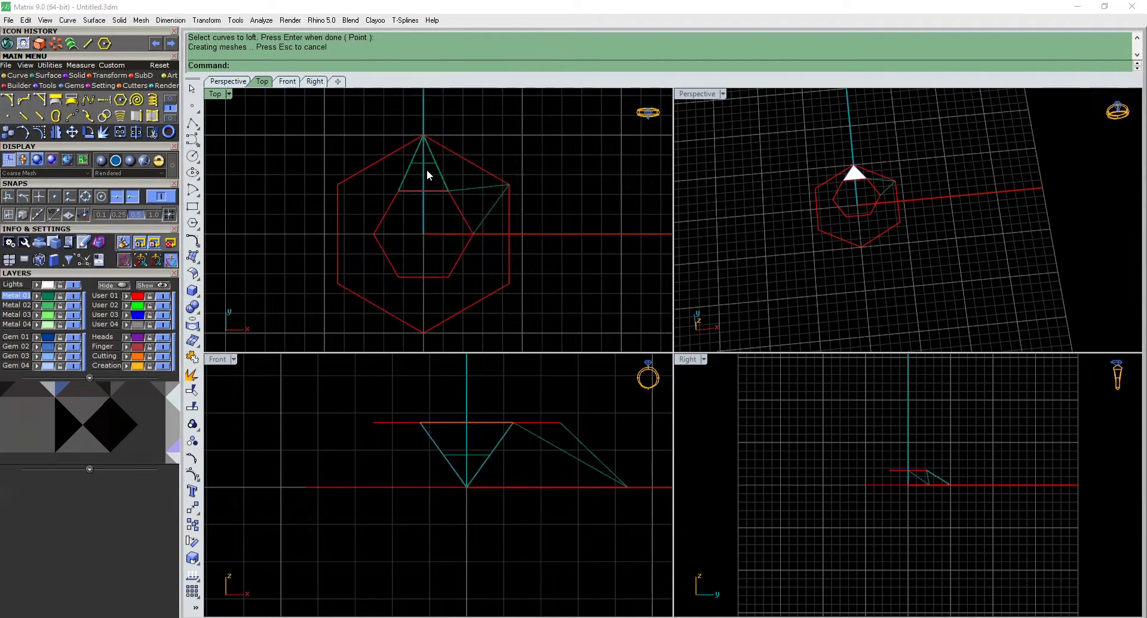
Loft a second straight-section facet between the first facet's right line and the neighbouring line to the outer hexagon's upper-right vertex.
{"action": "key", "text": "Return"}
{"action": "left_click", "coordinate": [440, 167]}
{"action": "left_click", "coordinate": [477, 193]}
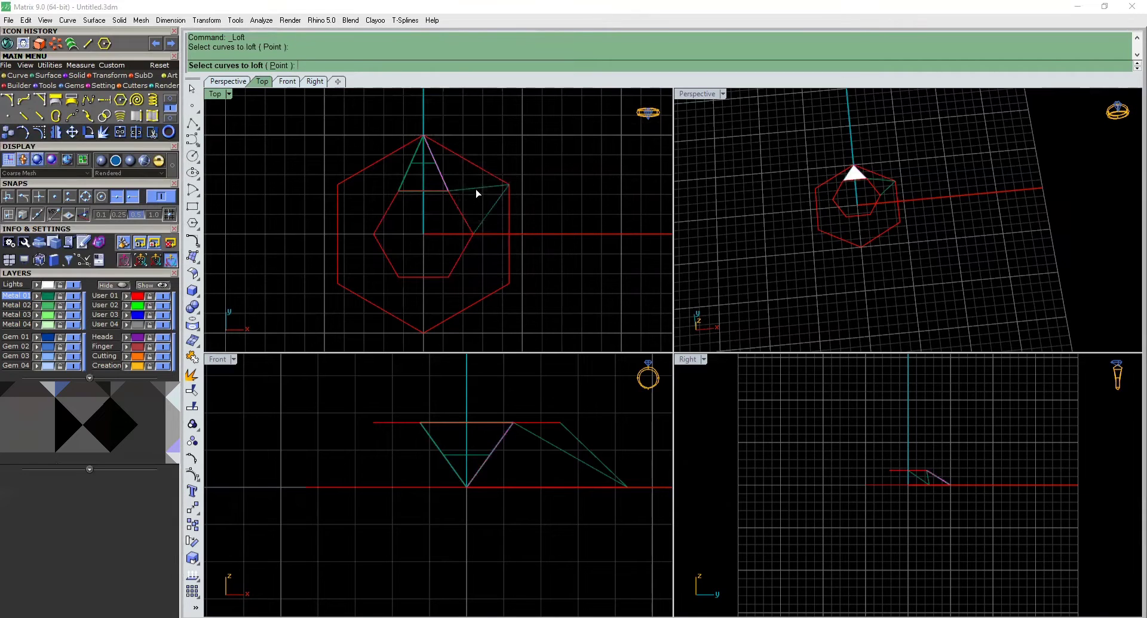
{"action": "left_click", "coordinate": [478, 190]}
{"action": "key", "text": "Return"}
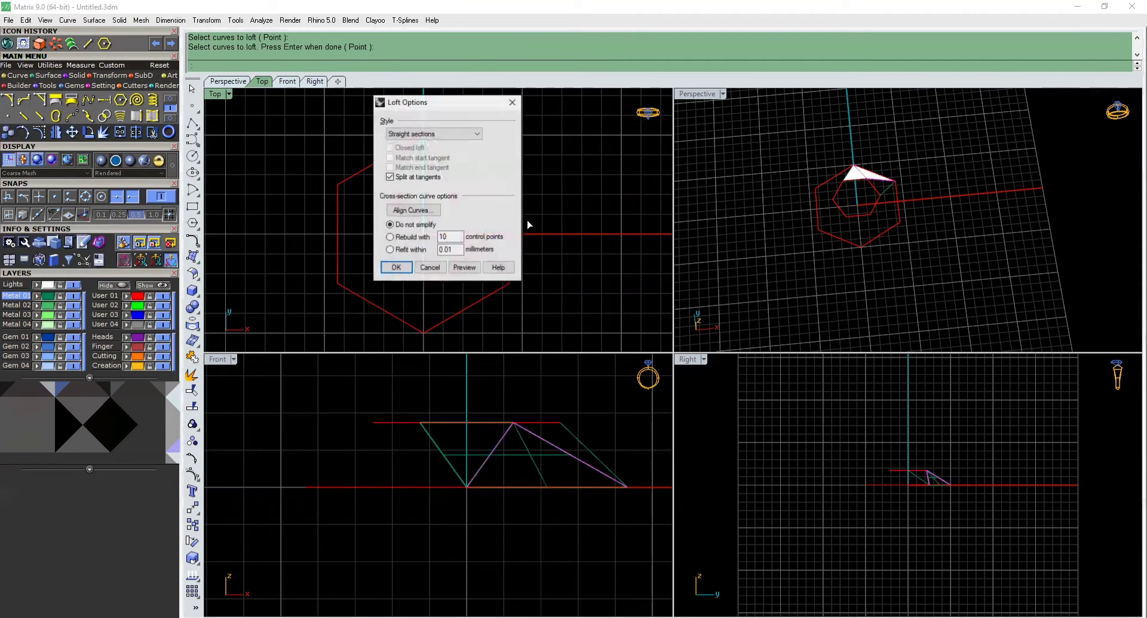
{"action": "left_click", "coordinate": [396, 272]}
Set the Perspective viewport to Shaded display, maximize it and examine the two lofted facets from several angles.
{"action": "left_click", "coordinate": [701, 94]}
{"action": "left_click", "coordinate": [701, 94]}
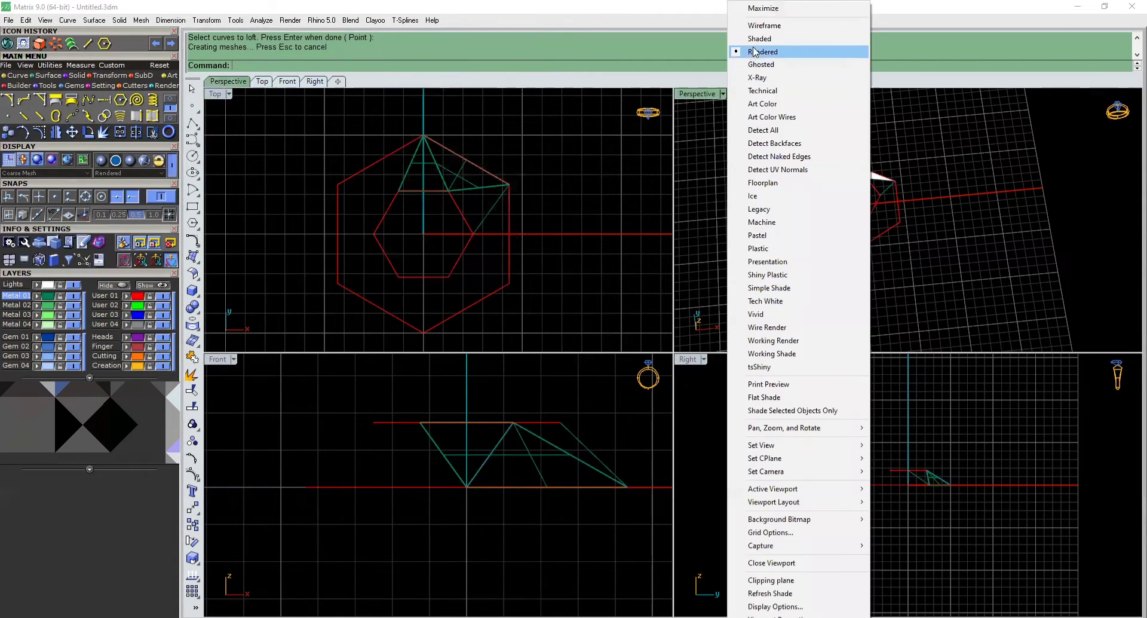
{"action": "left_click", "coordinate": [756, 35]}
{"action": "double_click", "coordinate": [711, 96]}
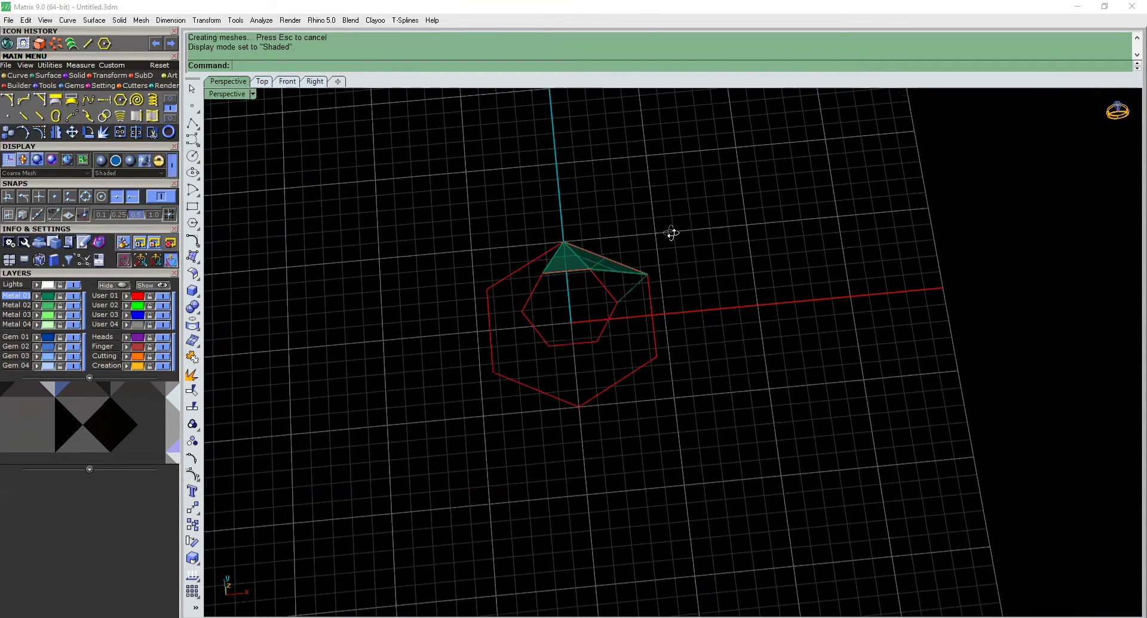
{"action": "right_click_drag", "start_coordinate": [672, 233], "coordinate": [587, 145]}
{"action": "right_click_drag", "start_coordinate": [432, 171], "coordinate": [632, 192]}
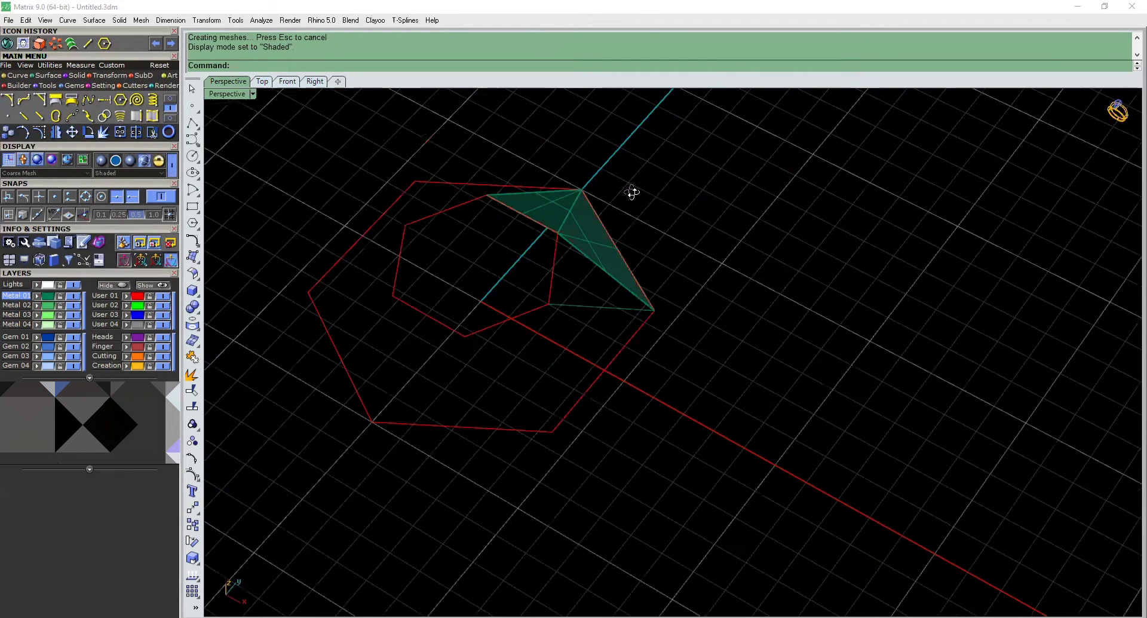
{"action": "right_click_drag", "start_coordinate": [384, 128], "coordinate": [241, 93]}
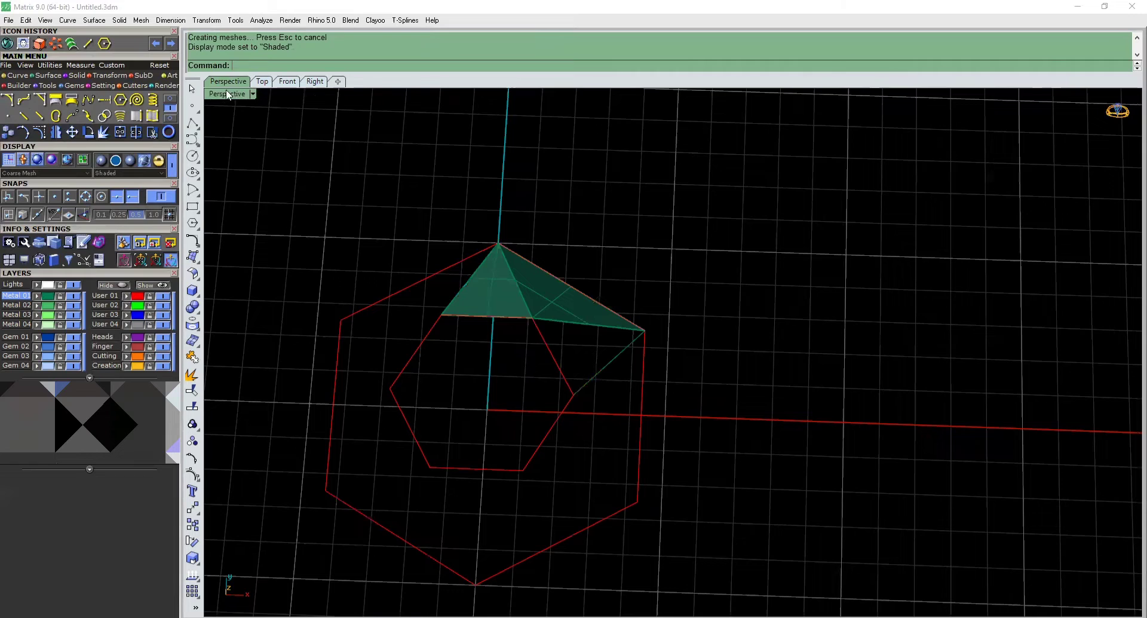
Restore the four-viewport layout and polar-array the two facet surfaces around the origin with 6 items over 360 degrees.
{"action": "double_click", "coordinate": [228, 94]}
{"action": "left_click", "coordinate": [426, 162]}
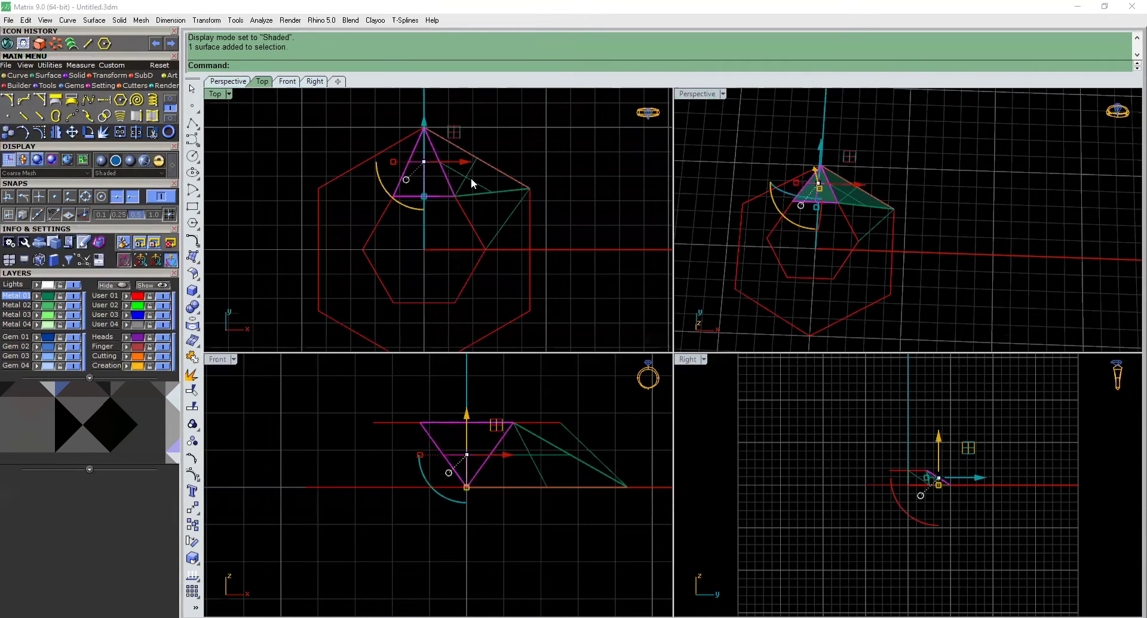
{"action": "left_click", "coordinate": [471, 178], "text": "shift"}
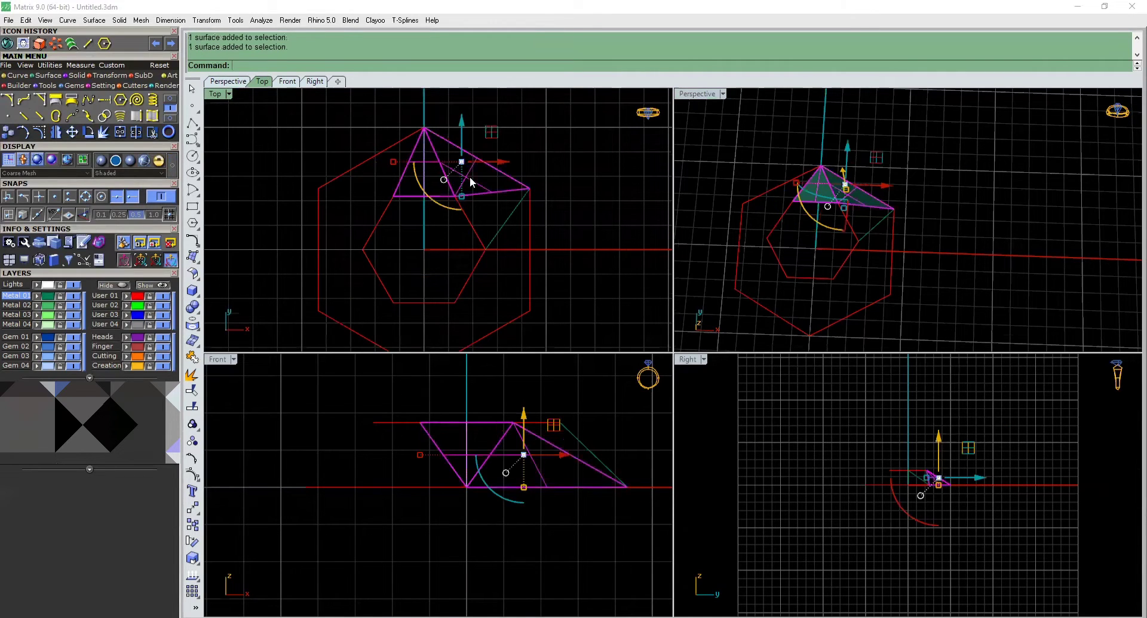
{"action": "left_click", "coordinate": [56, 44]}
{"action": "type", "text": "0"}
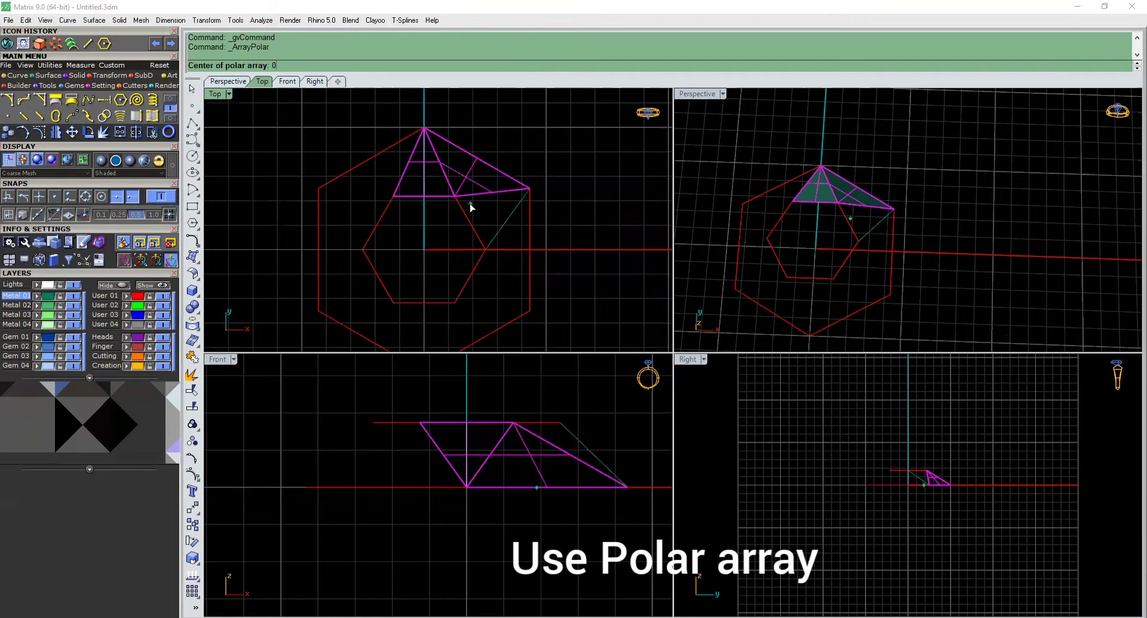
{"action": "key", "text": "Return"}
{"action": "type", "text": "6"}
{"action": "key", "text": "Return"}
{"action": "key", "text": "Return"}
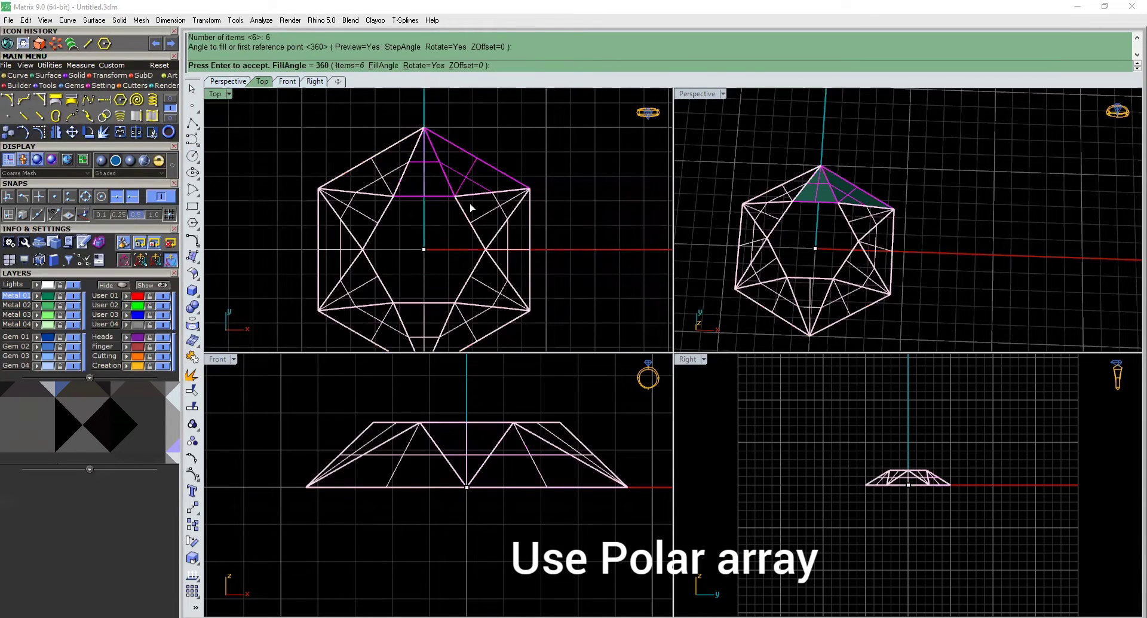
{"action": "key", "text": "Return"}
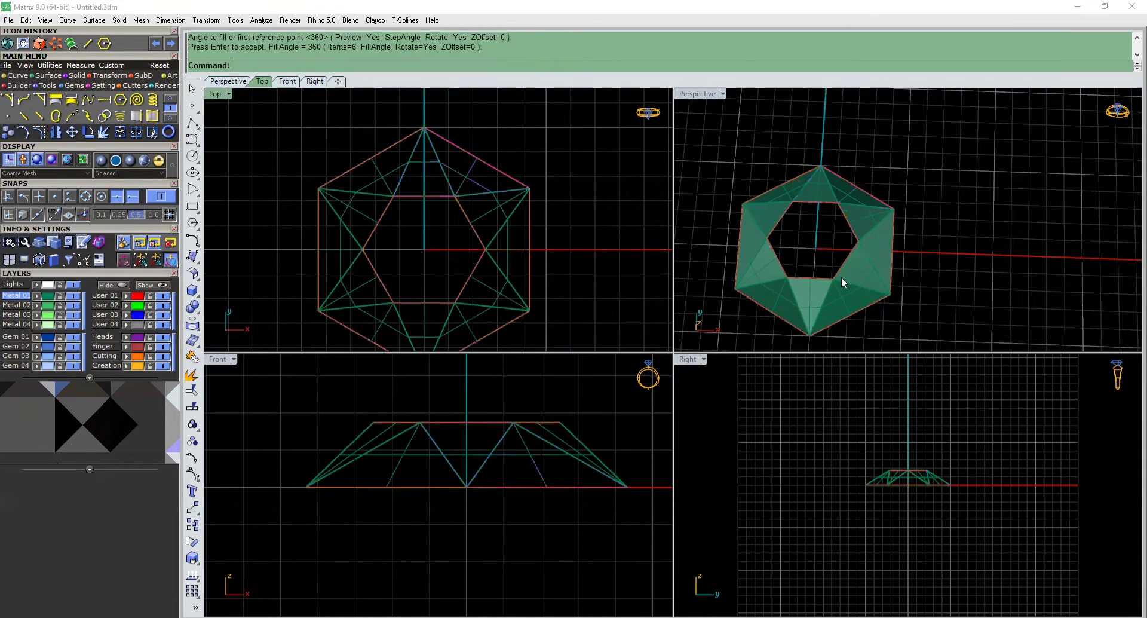
{"action": "scroll", "coordinate": [931, 246], "scroll_direction": "up", "scroll_amount": 4}
{"action": "right_click_drag", "start_coordinate": [931, 246], "coordinate": [812, 205]}
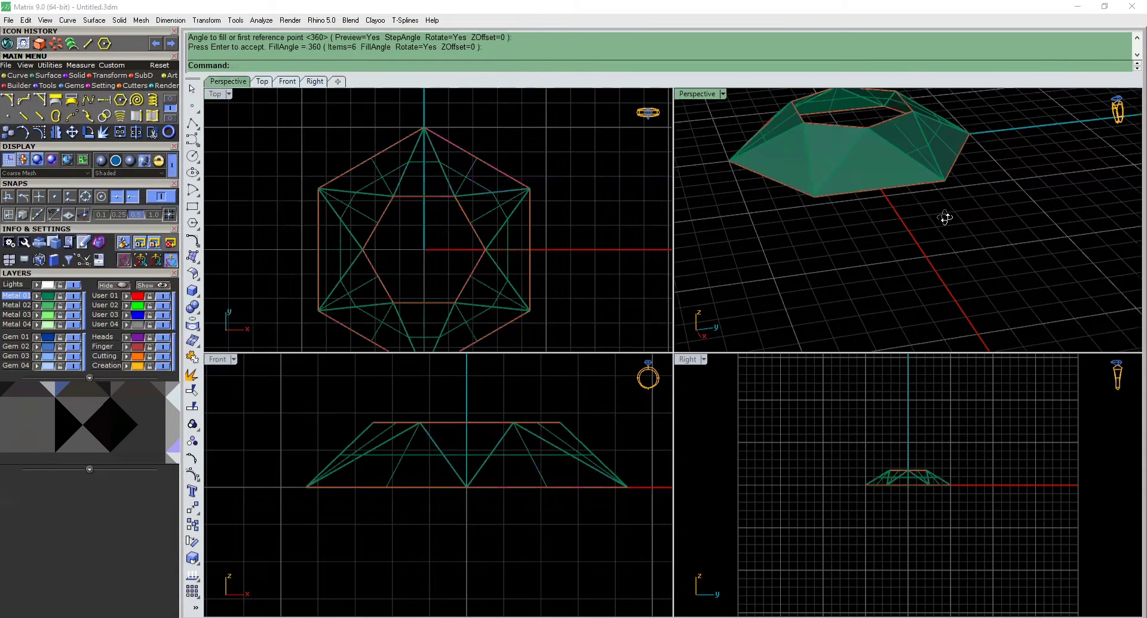
{"action": "right_click_drag", "start_coordinate": [945, 218], "coordinate": [850, 210]}
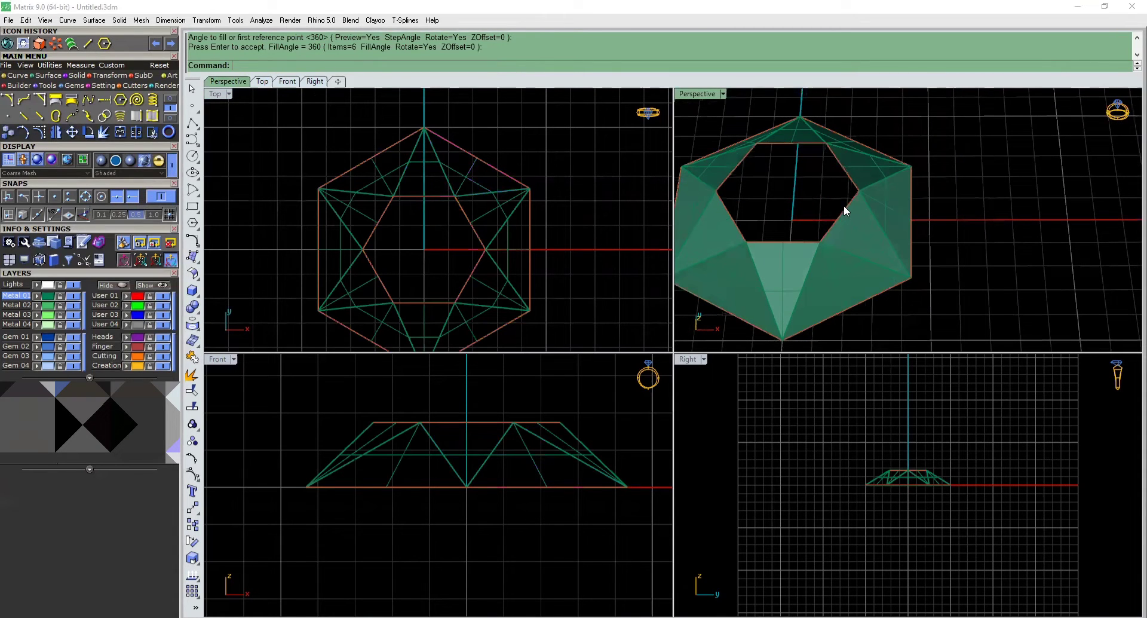
Draw a line from the inner hexagon's right vertex to an apex on the central vertical axis above it, with 0.1 grid snap.
{"action": "scroll", "coordinate": [467, 489], "scroll_direction": "down", "scroll_amount": 3}
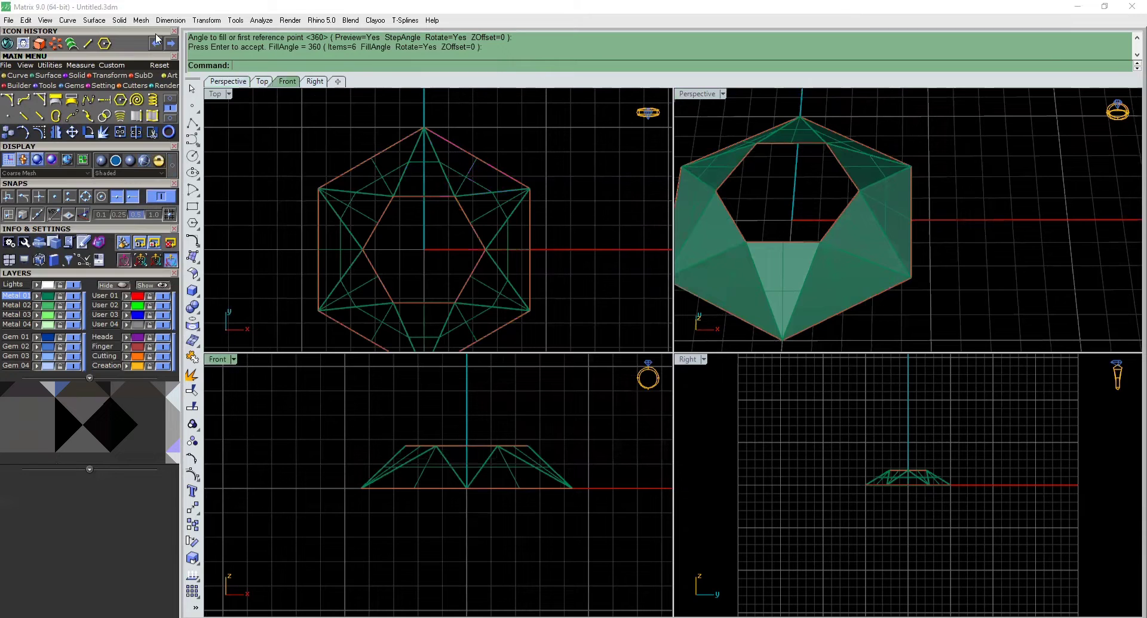
{"action": "left_click", "coordinate": [87, 44]}
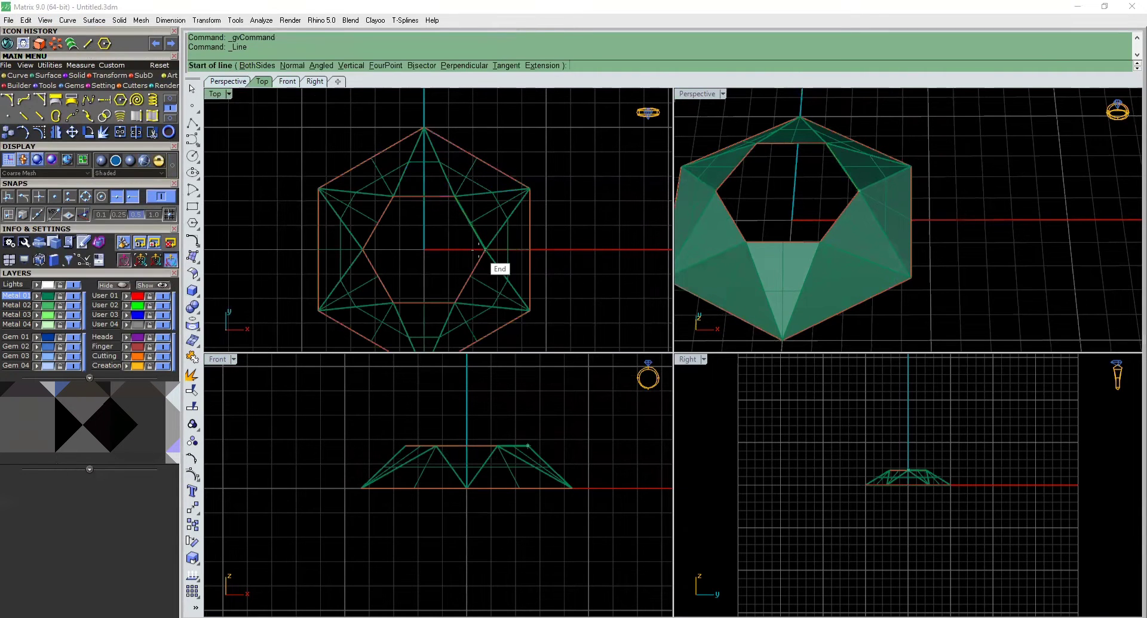
{"action": "scroll", "coordinate": [480, 250], "scroll_direction": "up", "scroll_amount": 5}
{"action": "left_click", "coordinate": [524, 202]}
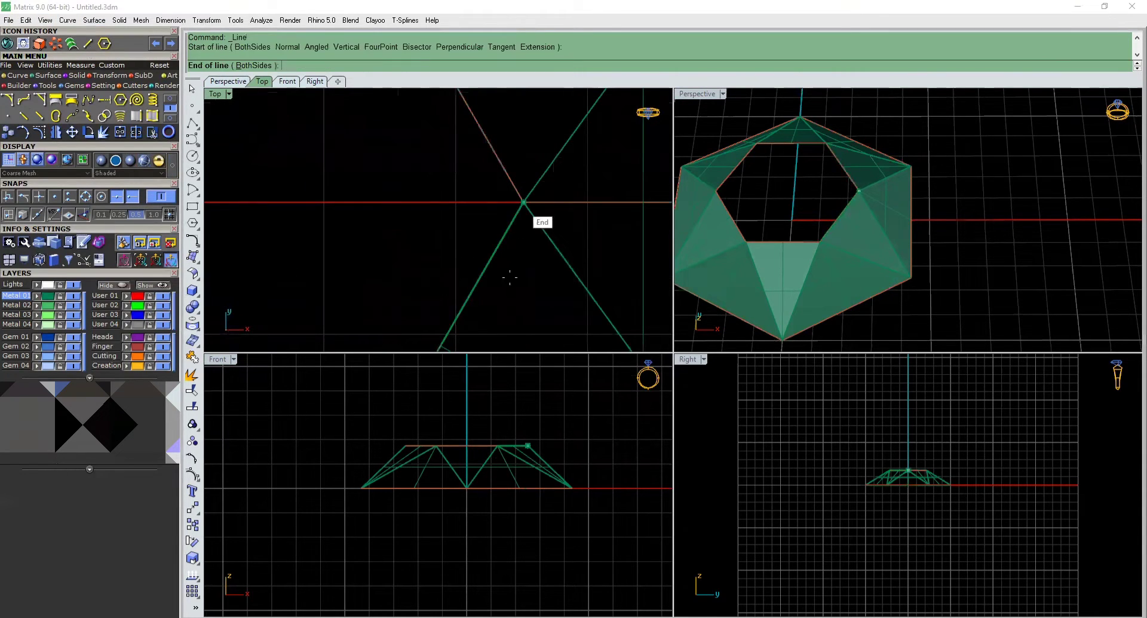
{"action": "scroll", "coordinate": [478, 431], "scroll_direction": "up", "scroll_amount": 2}
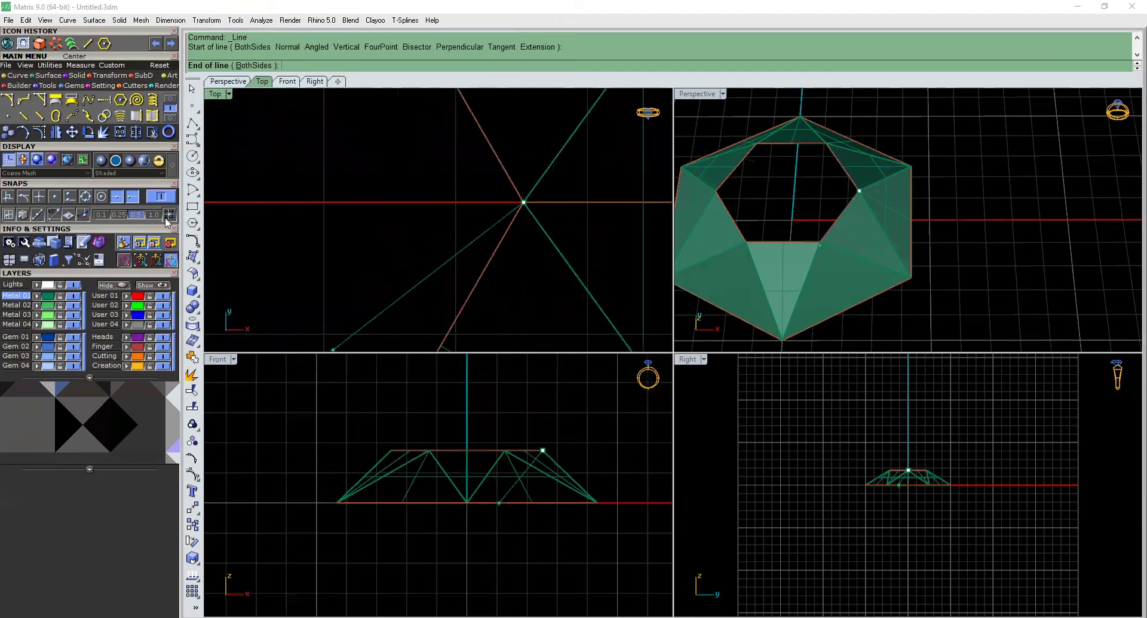
{"action": "left_click", "coordinate": [100, 214]}
{"action": "scroll", "coordinate": [463, 403], "scroll_direction": "up", "scroll_amount": 3}
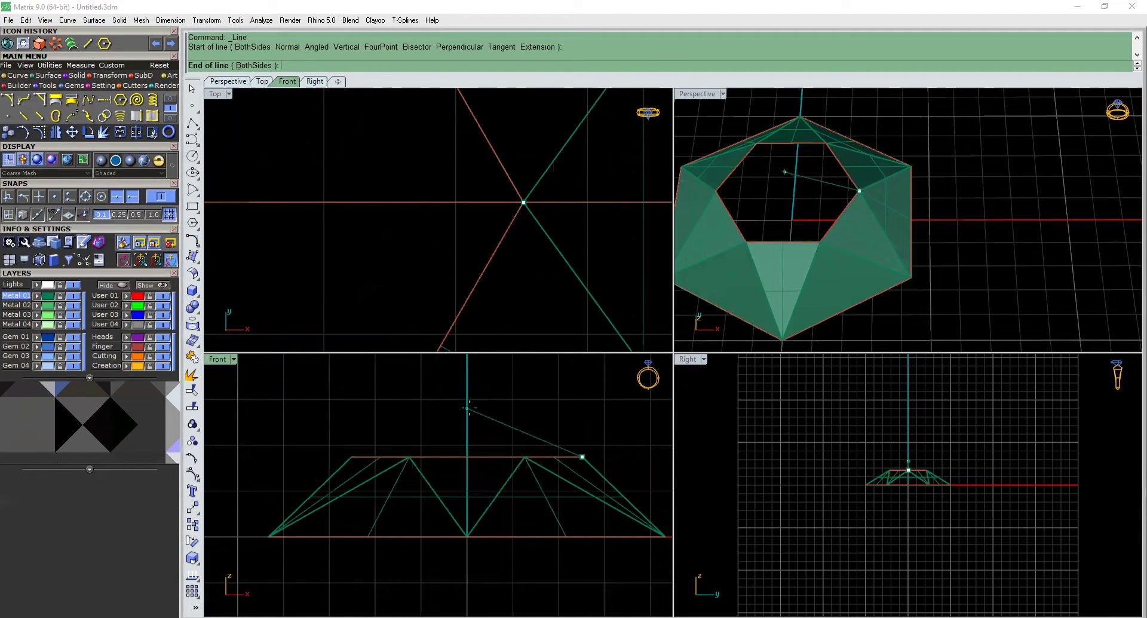
{"action": "left_click", "coordinate": [466, 409]}
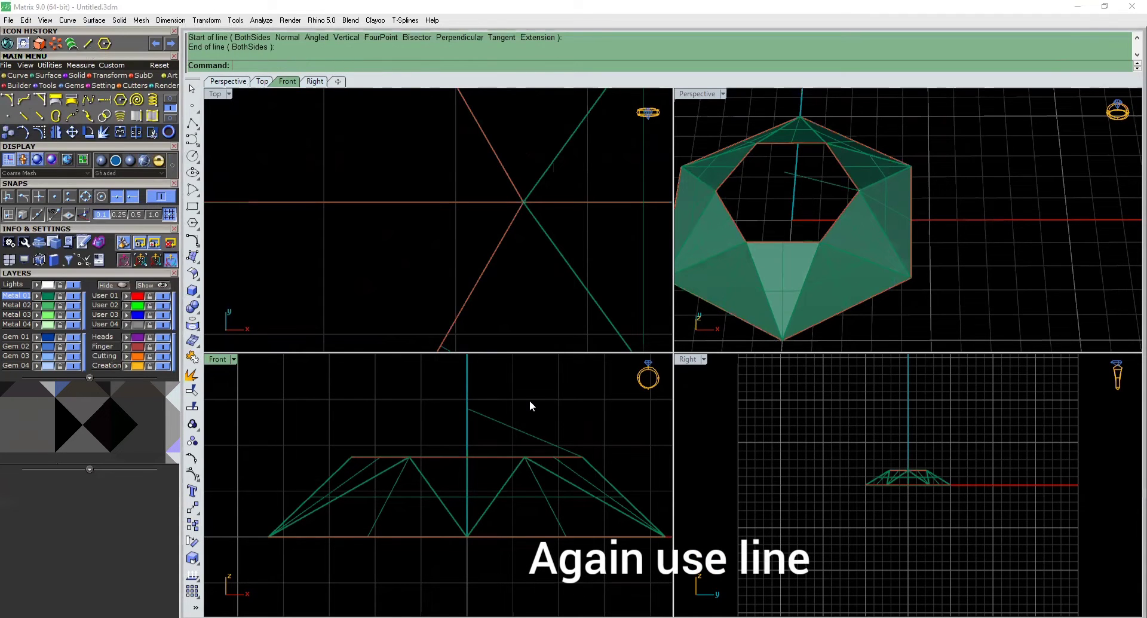
Select the new apex line and assign it to the red User 01 layer.
{"action": "left_click_drag", "start_coordinate": [529, 400], "coordinate": [485, 424]}
{"action": "scroll", "coordinate": [486, 242], "scroll_direction": "down", "scroll_amount": 5}
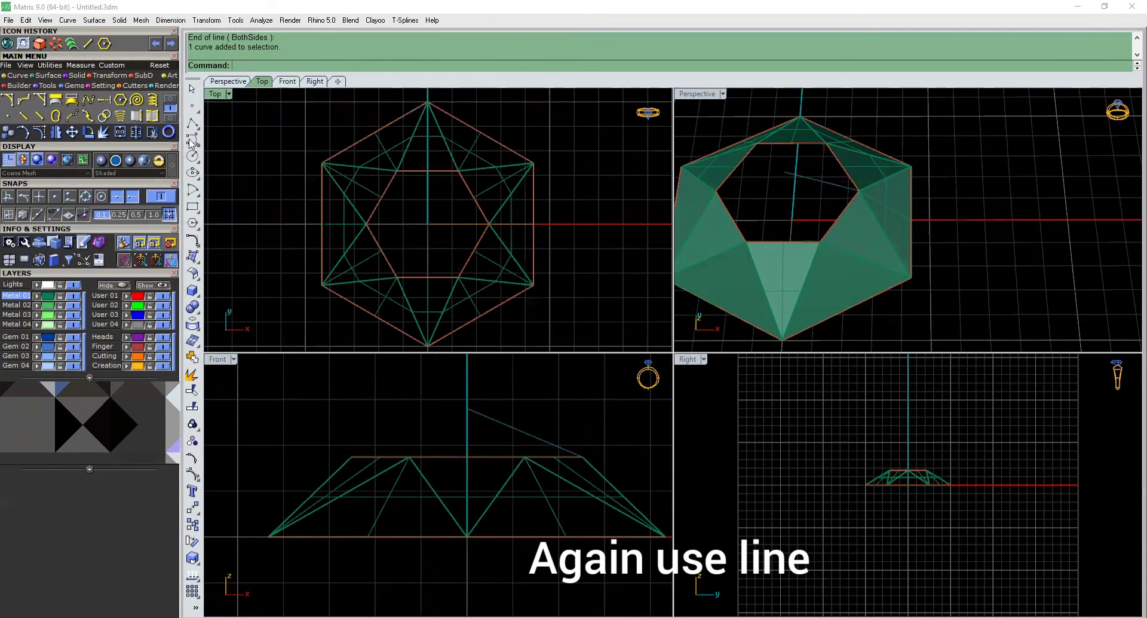
{"action": "left_click", "coordinate": [222, 297]}
Draw a second line from the apex to the inner hexagon's upper-right vertex.
{"action": "left_click", "coordinate": [87, 44]}
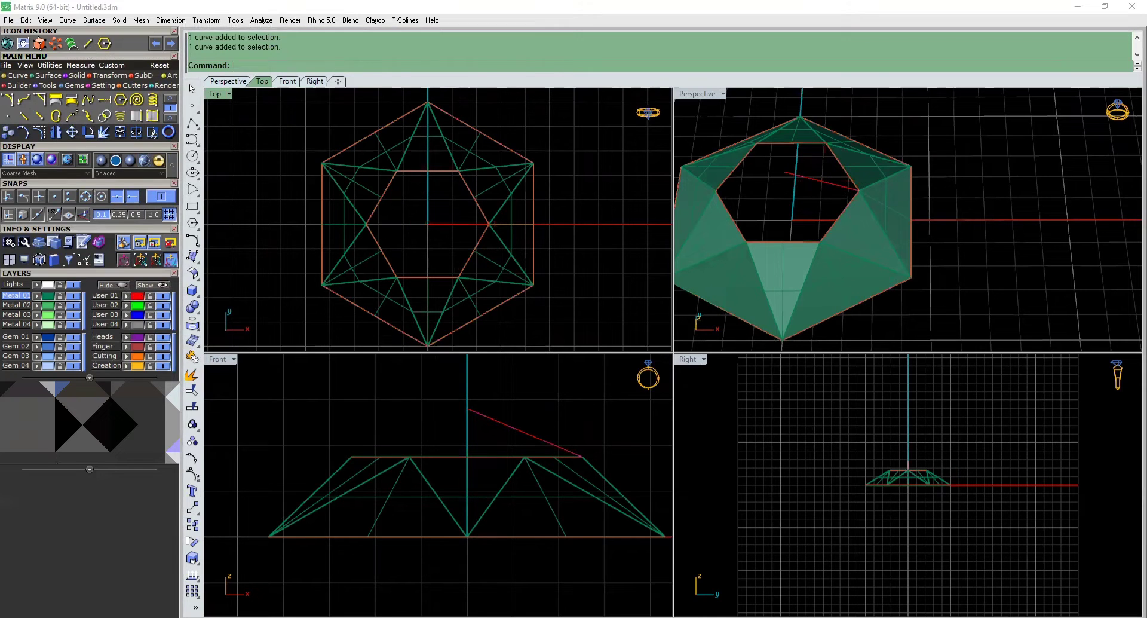
{"action": "left_click", "coordinate": [428, 225]}
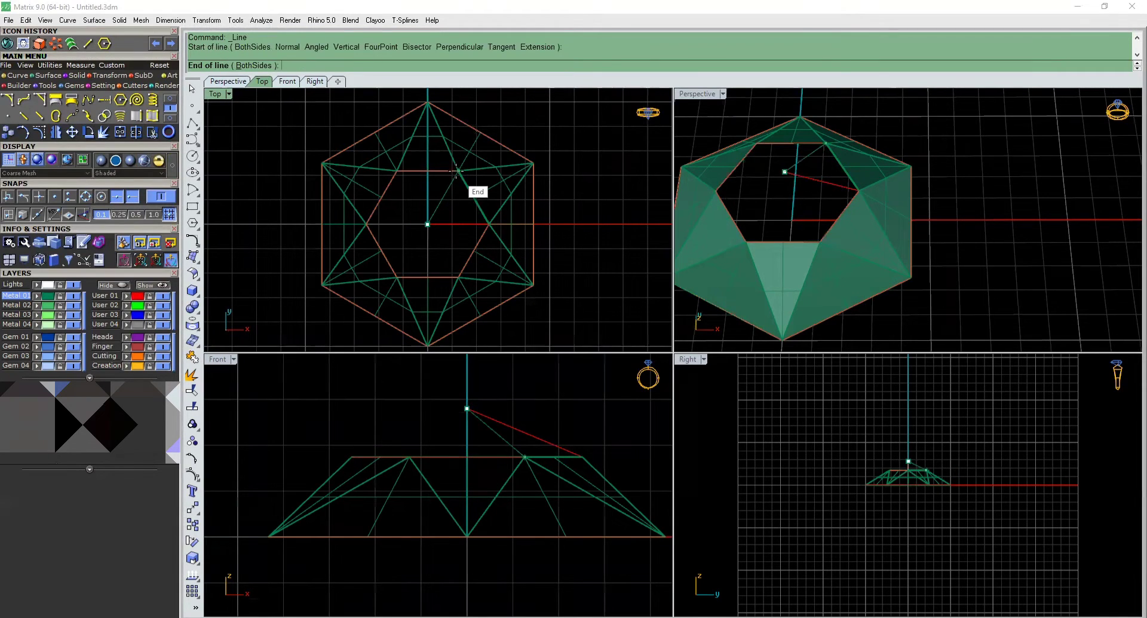
{"action": "left_click", "coordinate": [456, 177]}
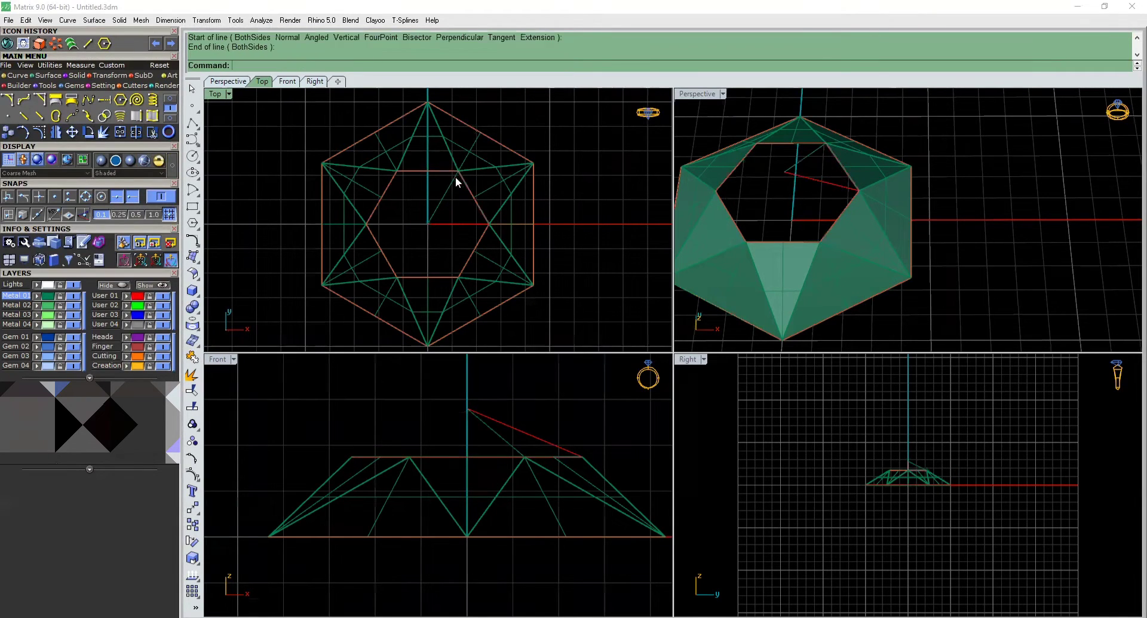
Loft the two apex lines into a triangular crown facet with straight sections.
{"action": "left_click", "coordinate": [71, 44]}
{"action": "right_click_drag", "start_coordinate": [914, 243], "coordinate": [952, 244]}
{"action": "scroll", "coordinate": [820, 128], "scroll_direction": "up", "scroll_amount": 4}
{"action": "left_click", "coordinate": [820, 127]}
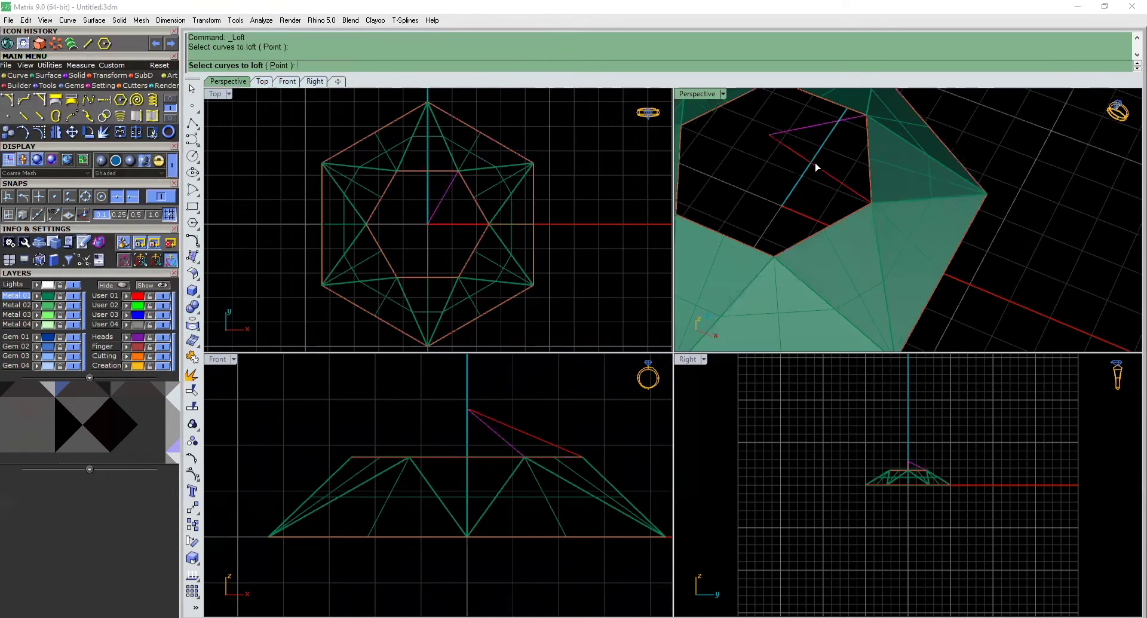
{"action": "left_click", "coordinate": [828, 145]}
{"action": "key", "text": "Return"}
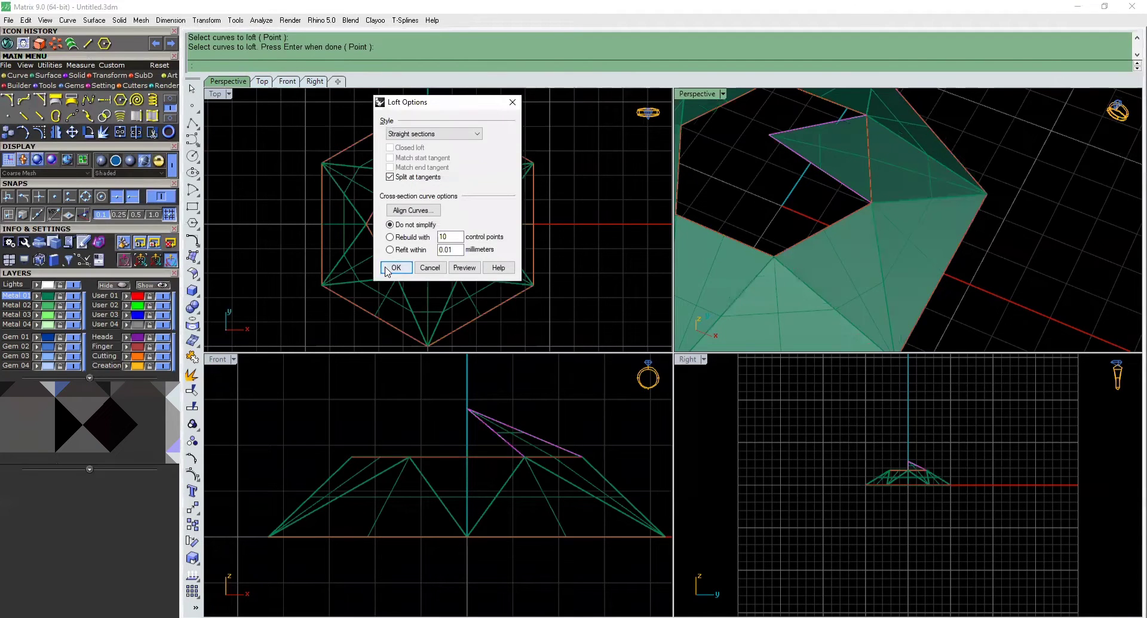
{"action": "left_click", "coordinate": [390, 269]}
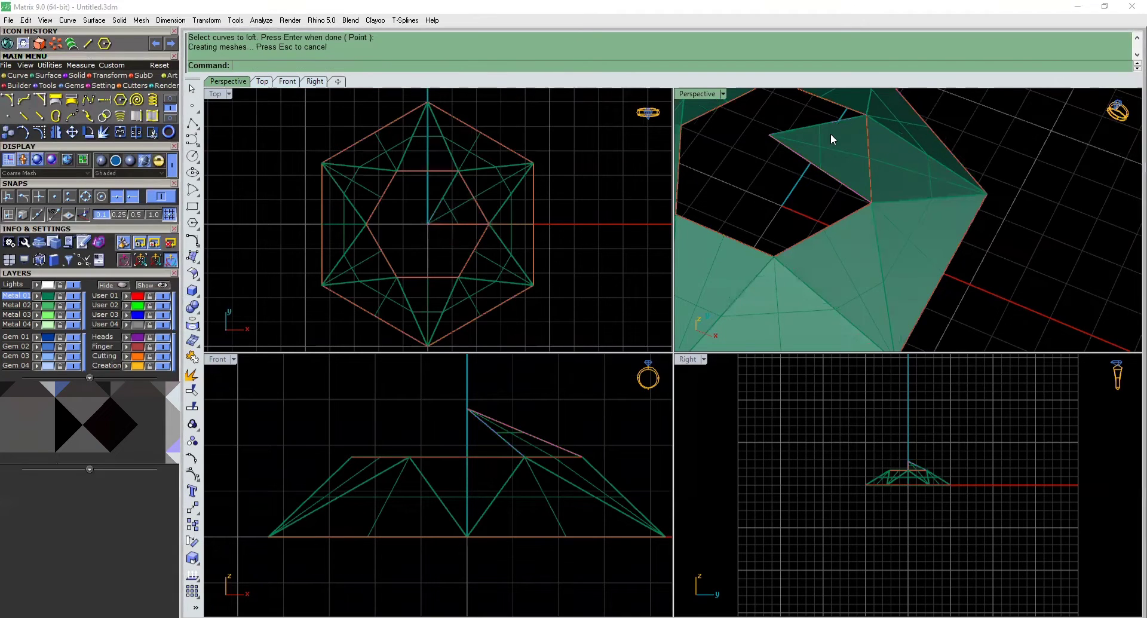
Polar-array the top triangular facet around the origin with 6 items over 360 degrees.
{"action": "left_click", "coordinate": [56, 44]}
{"action": "type", "text": "0"}
{"action": "key", "text": "Return"}
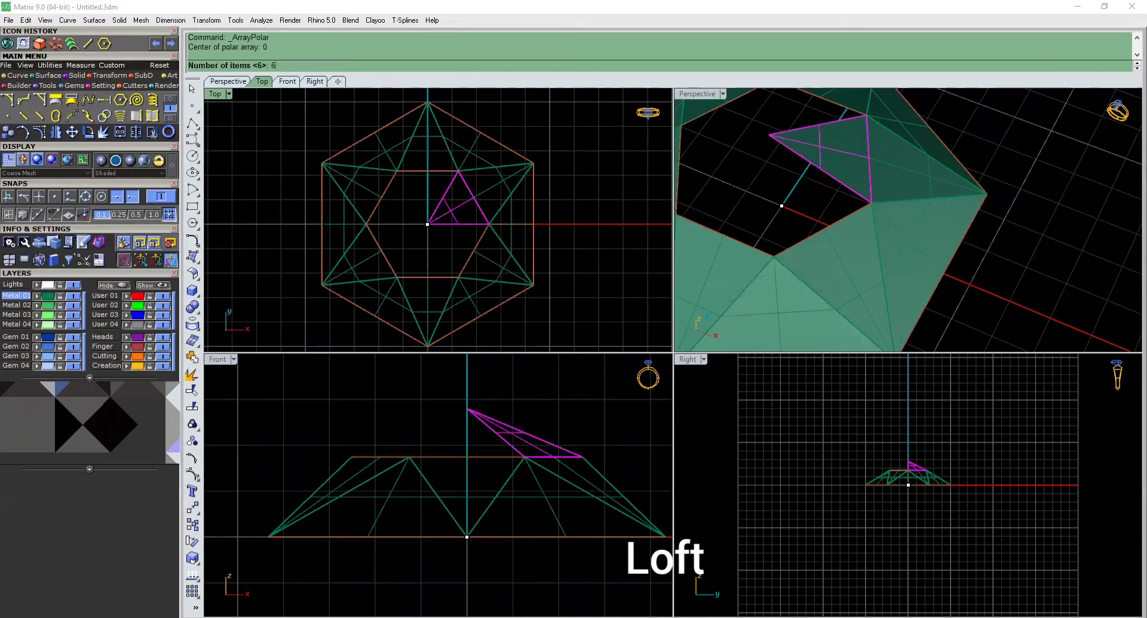
{"action": "type", "text": "6"}
{"action": "key", "text": "Return"}
{"action": "key", "text": "Return"}
{"action": "key", "text": "Return"}
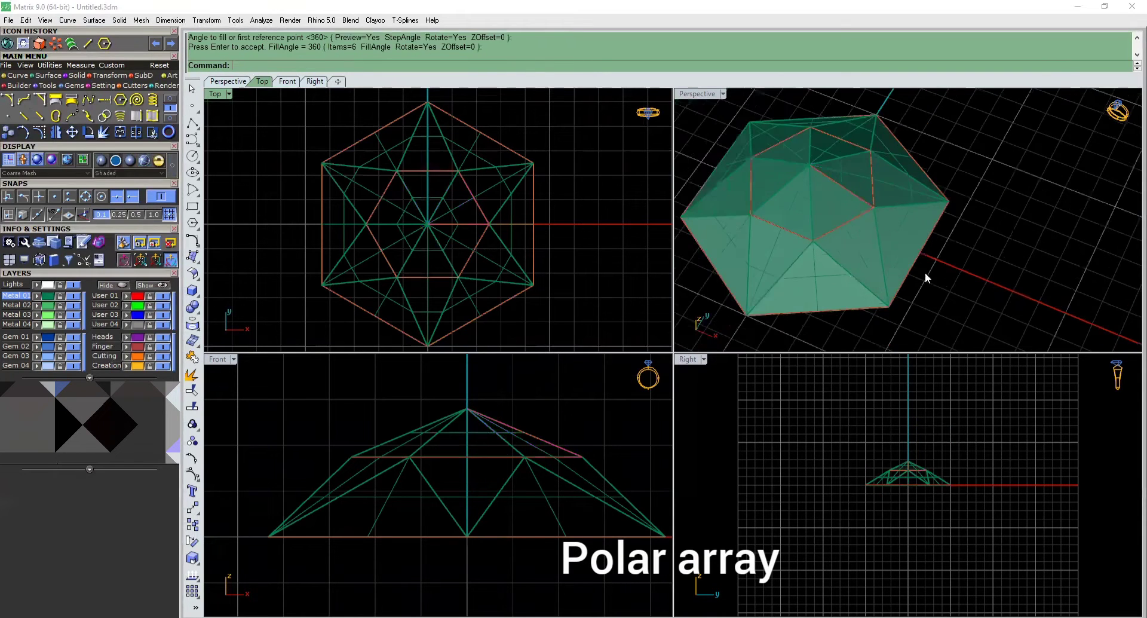
Duplicate the outer hexagon a short distance straight down in the Front view as the girdle's lower edge.
{"action": "scroll", "coordinate": [925, 277], "scroll_direction": "down", "scroll_amount": 5}
{"action": "right_click_drag", "start_coordinate": [927, 269], "coordinate": [889, 260]}
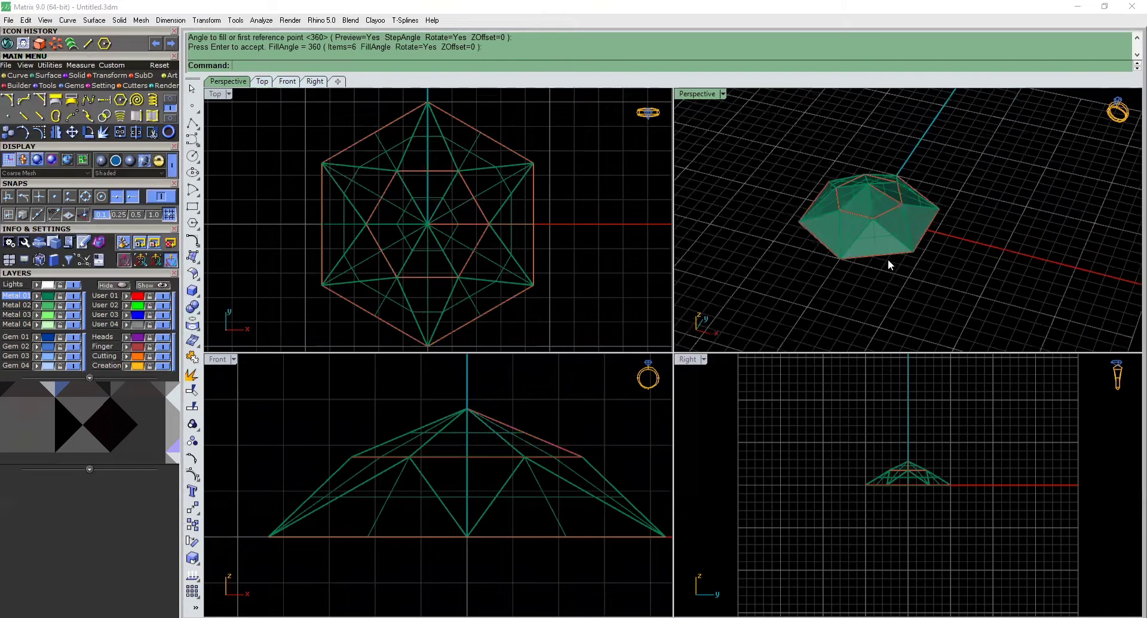
{"action": "scroll", "coordinate": [893, 252], "scroll_direction": "up", "scroll_amount": 2}
{"action": "left_click", "coordinate": [898, 245]}
{"action": "left_click", "coordinate": [950, 270]}
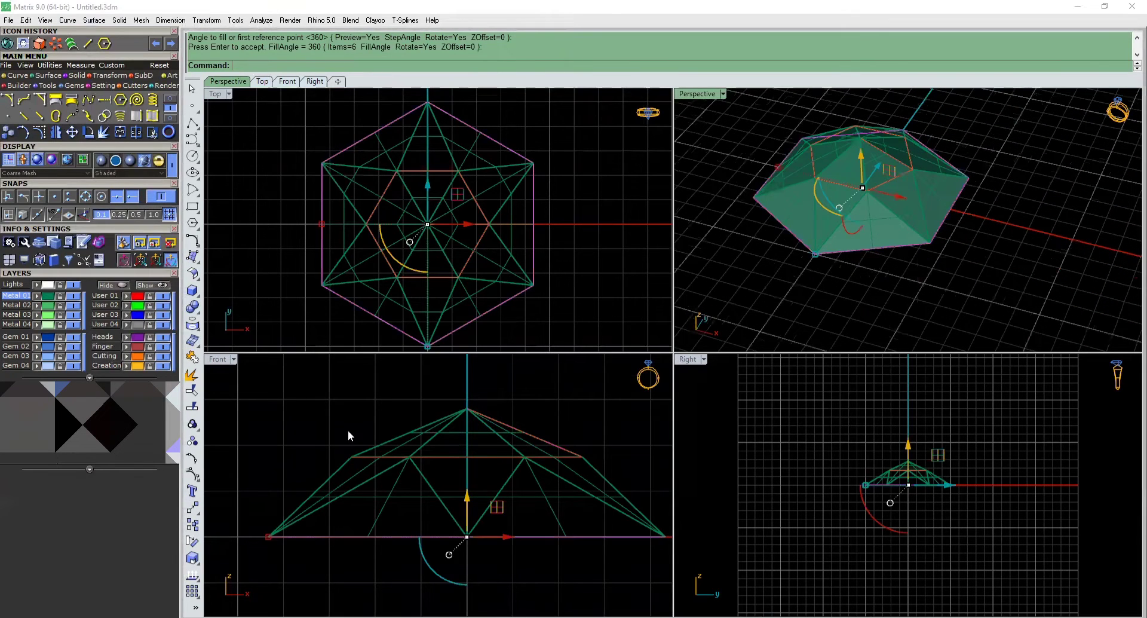
{"action": "scroll", "coordinate": [382, 423], "scroll_direction": "down", "scroll_amount": 6}
{"action": "scroll", "coordinate": [418, 459], "scroll_direction": "up", "scroll_amount": 4}
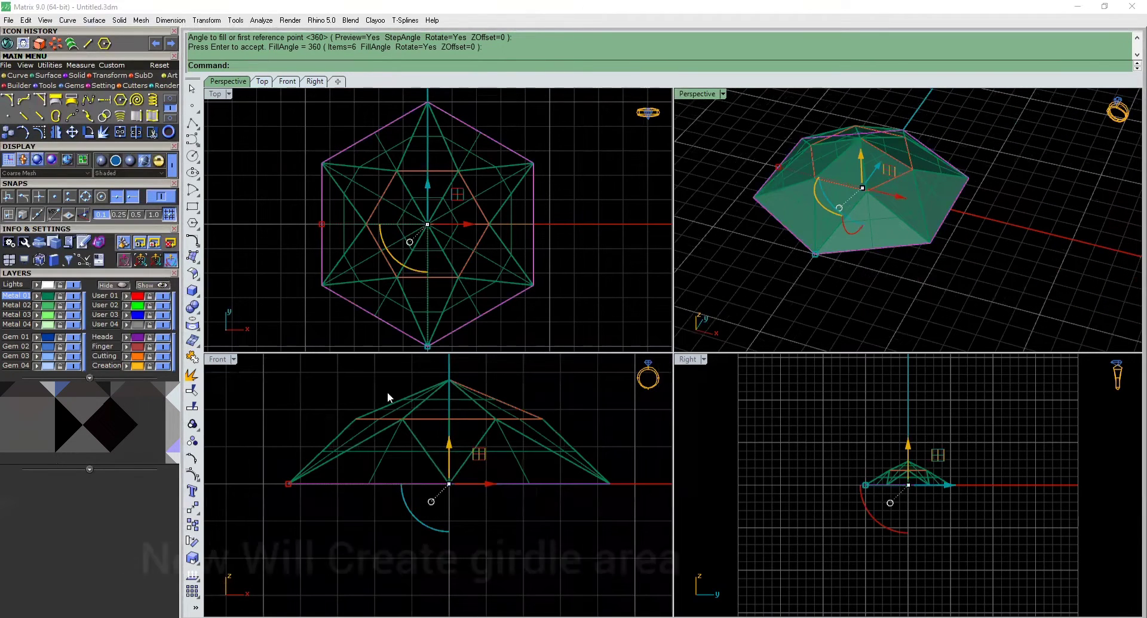
{"action": "scroll", "coordinate": [462, 475], "scroll_direction": "up", "scroll_amount": 1}
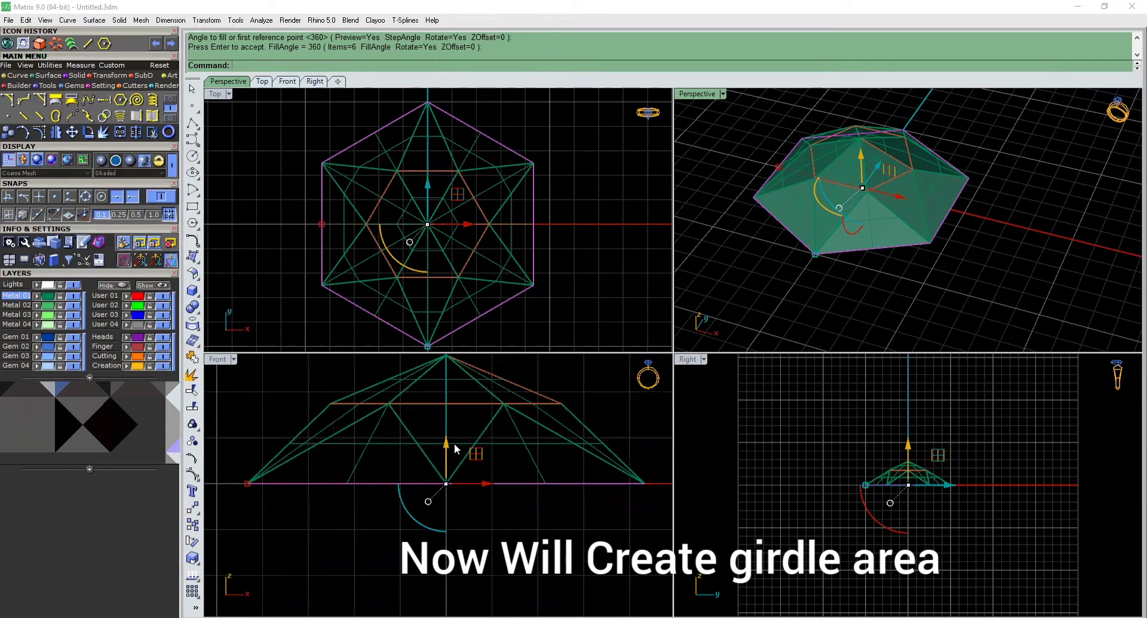
{"action": "left_click_drag", "start_coordinate": [445, 447], "coordinate": [445, 456]}
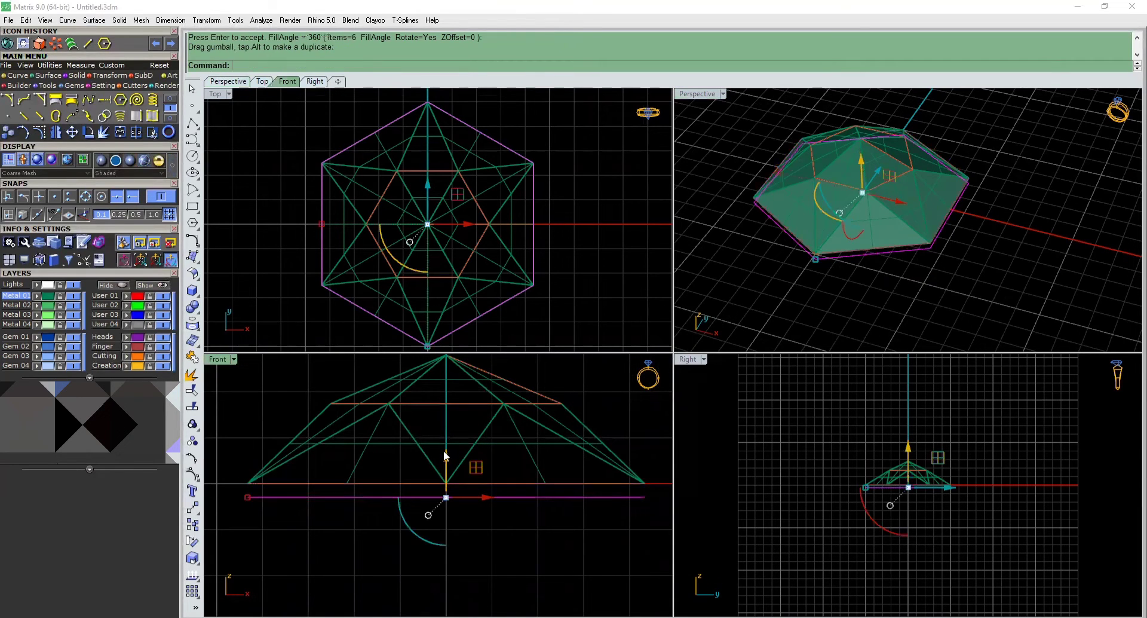
{"action": "left_click", "coordinate": [575, 384]}
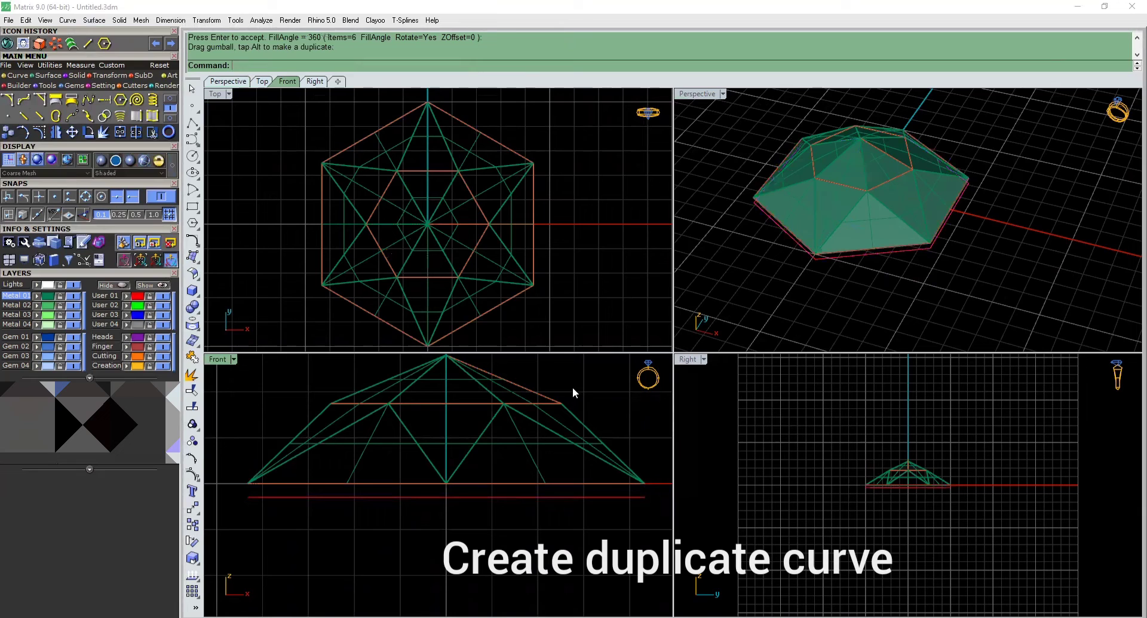
Loft the outer hexagon and its lower copy into the girdle band, keeping the default seam points.
{"action": "left_click", "coordinate": [71, 44]}
{"action": "scroll", "coordinate": [814, 279], "scroll_direction": "up", "scroll_amount": 8}
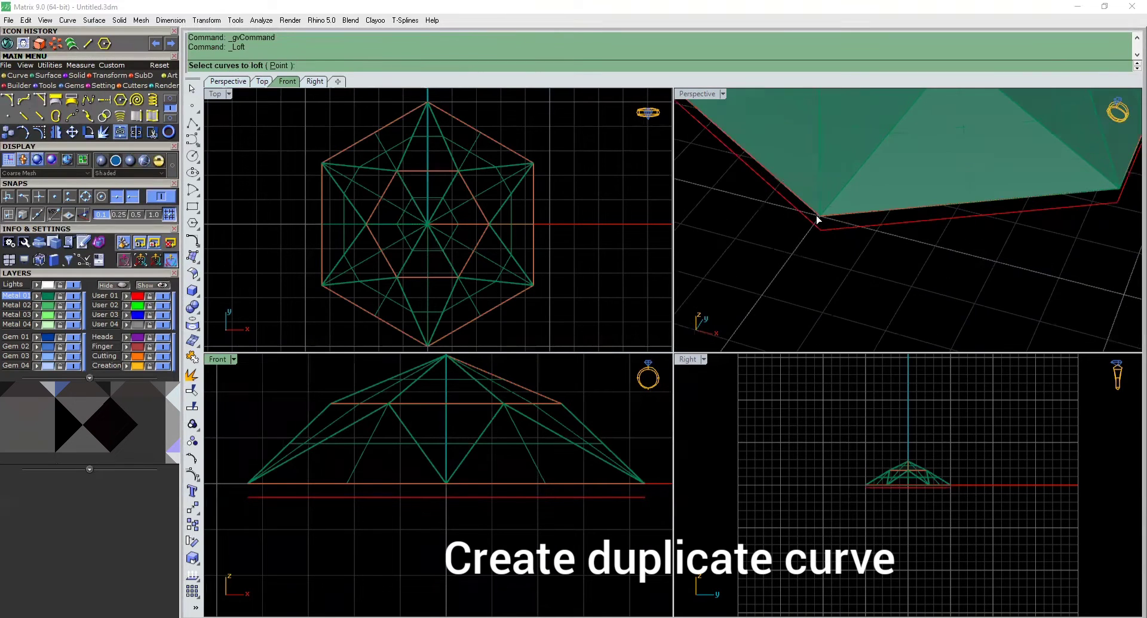
{"action": "left_click", "coordinate": [818, 220]}
{"action": "left_click", "coordinate": [854, 295]}
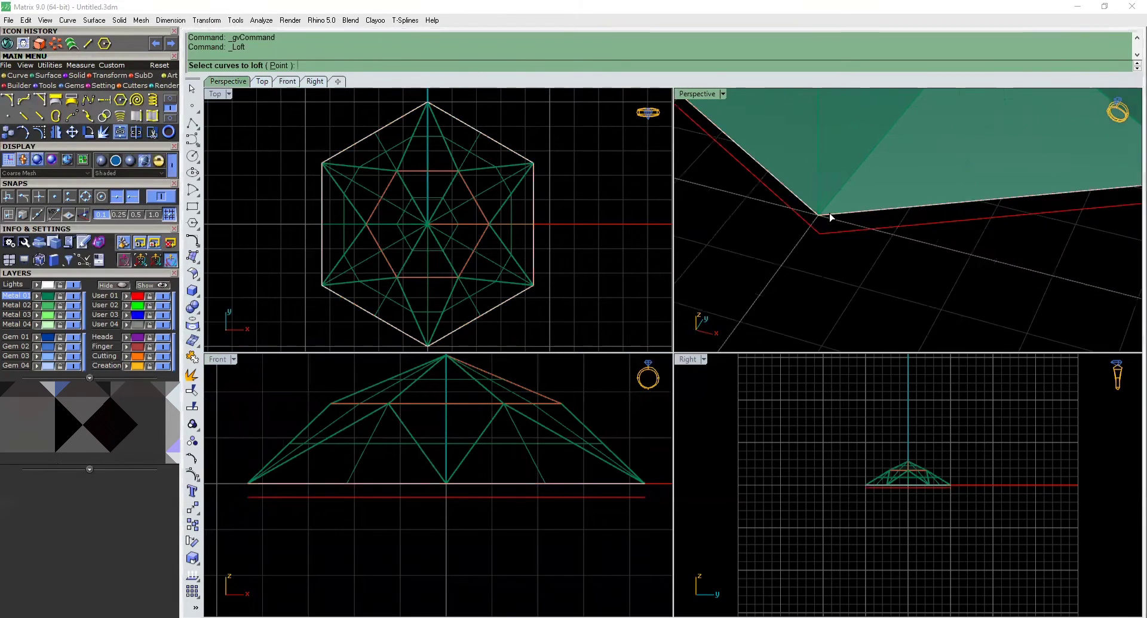
{"action": "left_click", "coordinate": [830, 214]}
{"action": "left_click", "coordinate": [857, 247]}
{"action": "left_click", "coordinate": [836, 233]}
{"action": "right_click", "coordinate": [834, 233]}
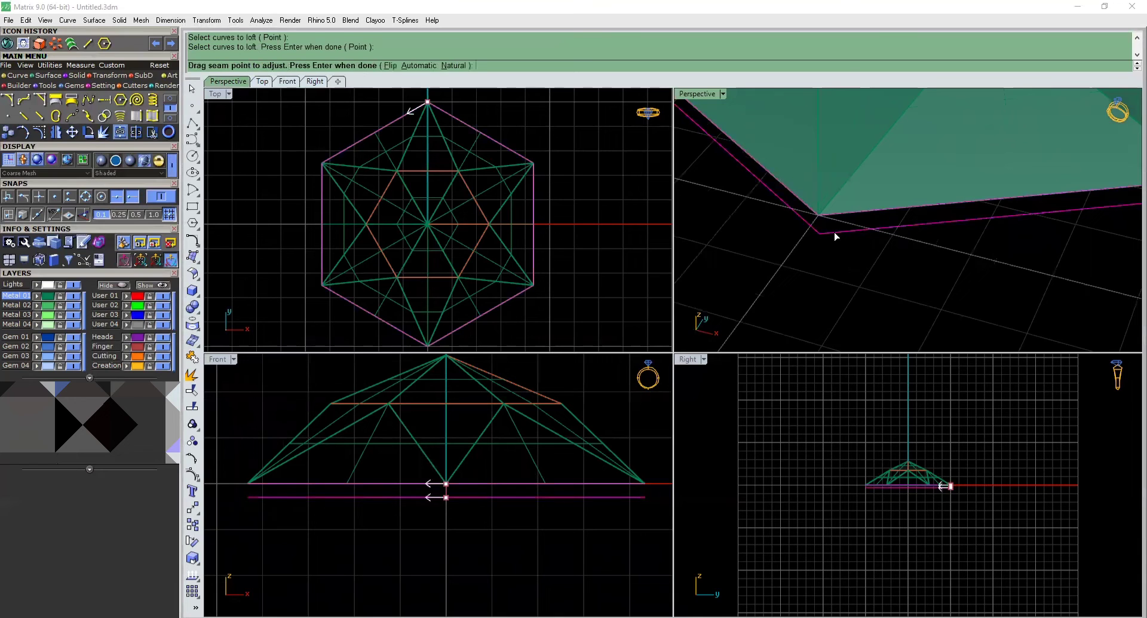
{"action": "right_click", "coordinate": [836, 237]}
{"action": "left_click", "coordinate": [397, 267]}
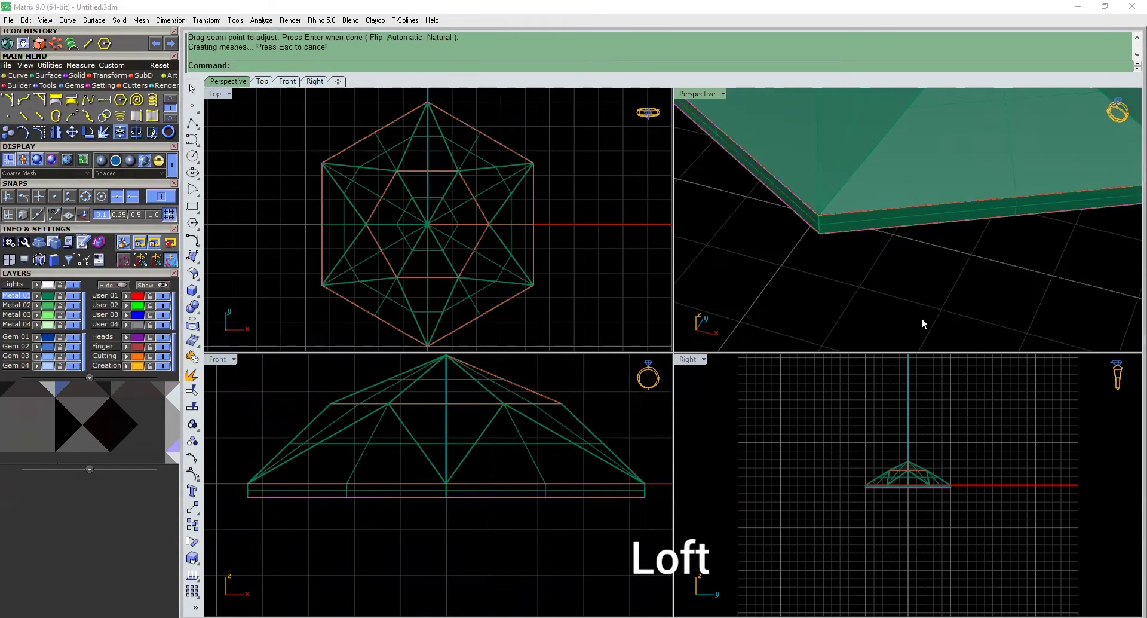
Duplicate the inner hexagon curve straight down to just below the girdle in the Front view.
{"action": "right_click_drag", "start_coordinate": [923, 324], "coordinate": [943, 152]}
{"action": "left_click", "coordinate": [925, 142]}
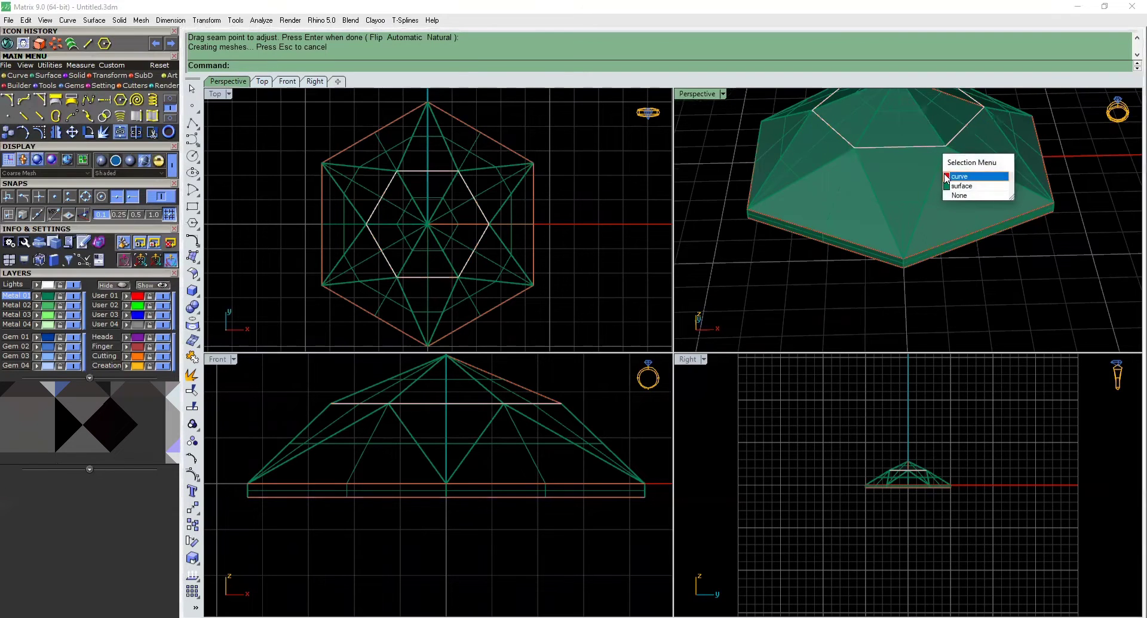
{"action": "left_click", "coordinate": [948, 176]}
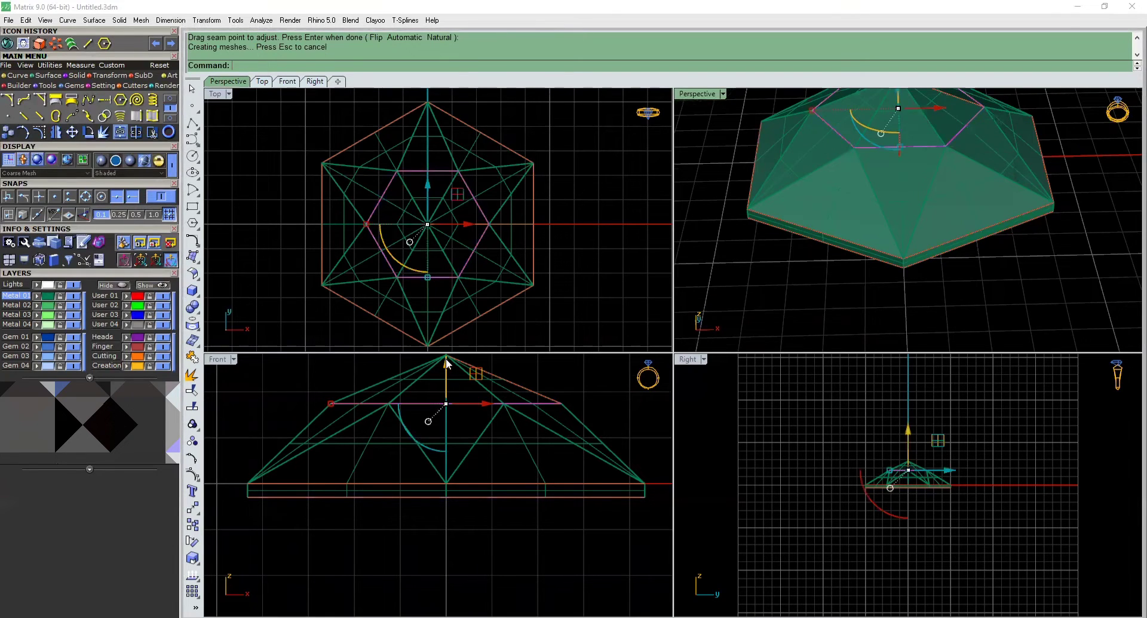
{"action": "left_click_drag", "start_coordinate": [446, 363], "coordinate": [447, 471]}
{"action": "left_click", "coordinate": [616, 414]}
{"action": "scroll", "coordinate": [618, 393], "scroll_direction": "down", "scroll_amount": 4}
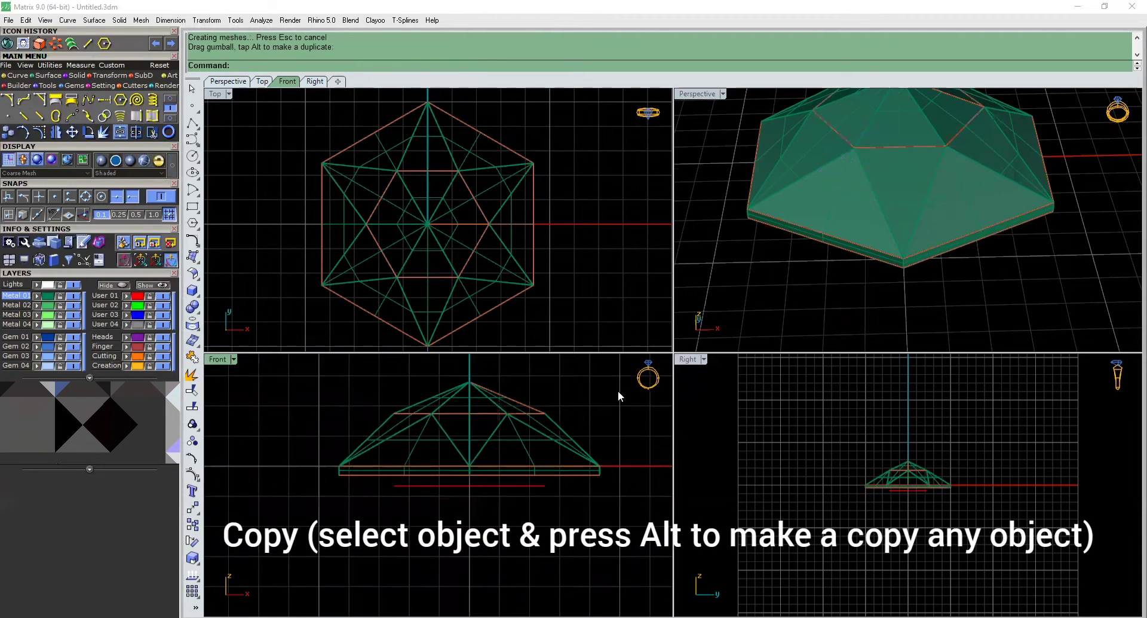
Hide the crown surfaces, girdle and upper curves, leaving only the two lower hexagons.
{"action": "right_click_drag", "start_coordinate": [964, 316], "coordinate": [864, 300]}
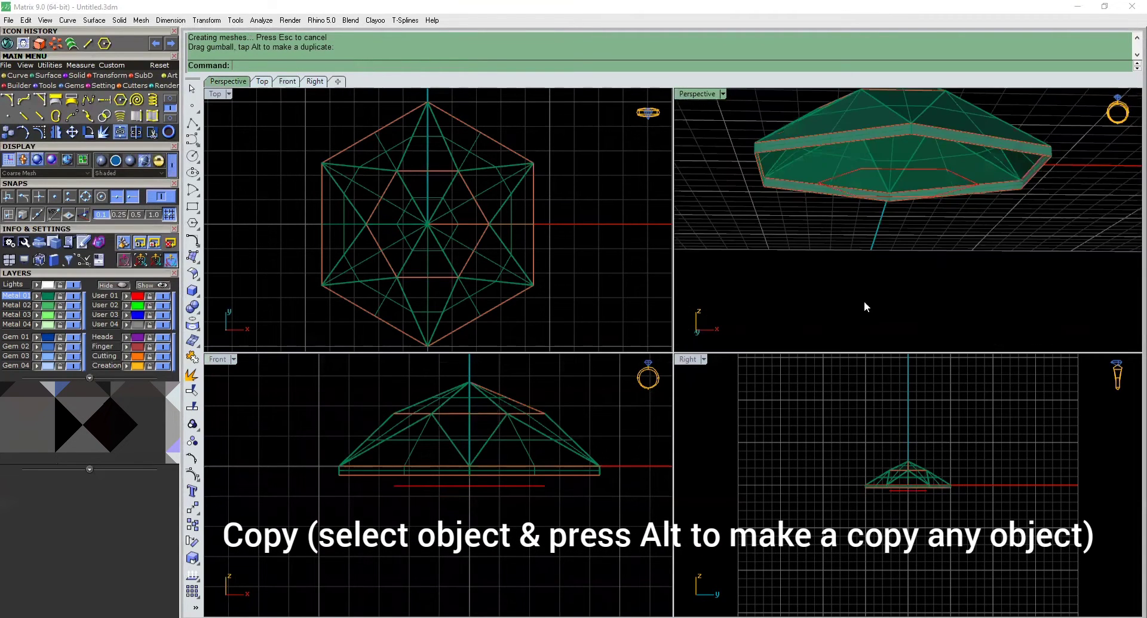
{"action": "left_click_drag", "start_coordinate": [597, 374], "coordinate": [273, 468]}
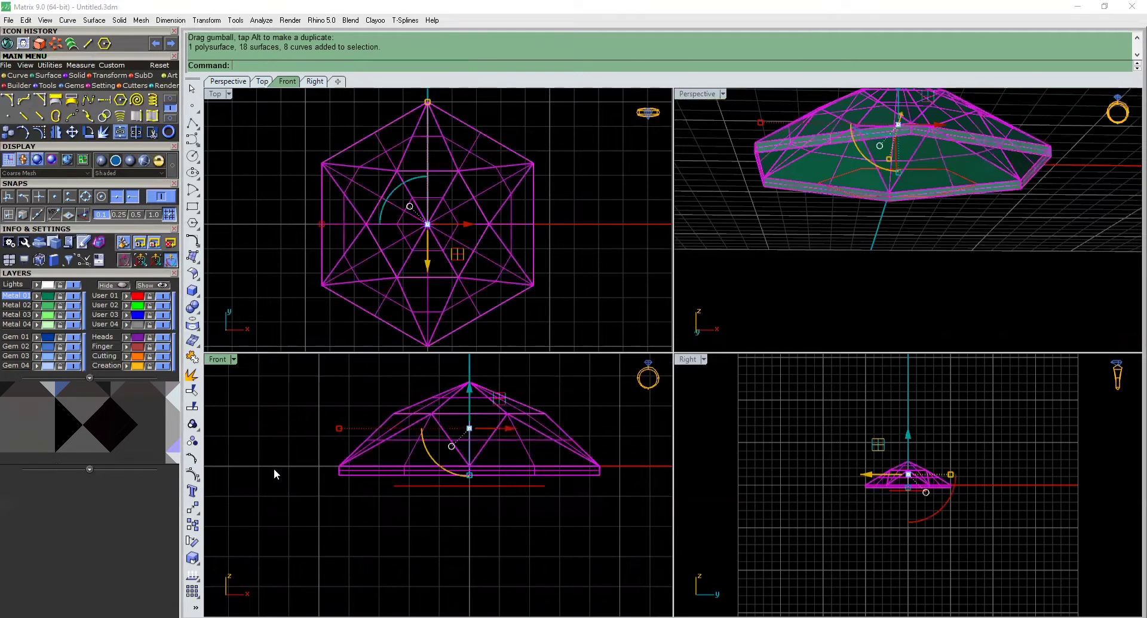
{"action": "left_click", "coordinate": [105, 285]}
{"action": "right_click_drag", "start_coordinate": [894, 239], "coordinate": [926, 285]}
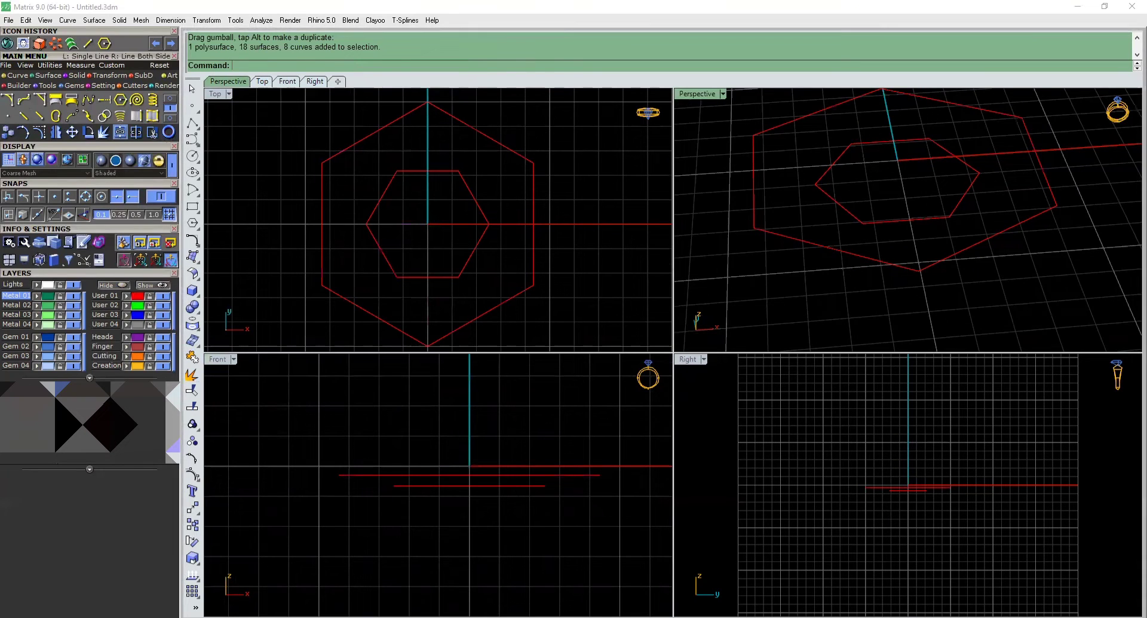
Draw two lines joining the lower outer hexagon's uppermost vertex to the lower inner hexagon's upper-left and upper-right vertices.
{"action": "left_click", "coordinate": [88, 43]}
{"action": "left_click", "coordinate": [397, 172]}
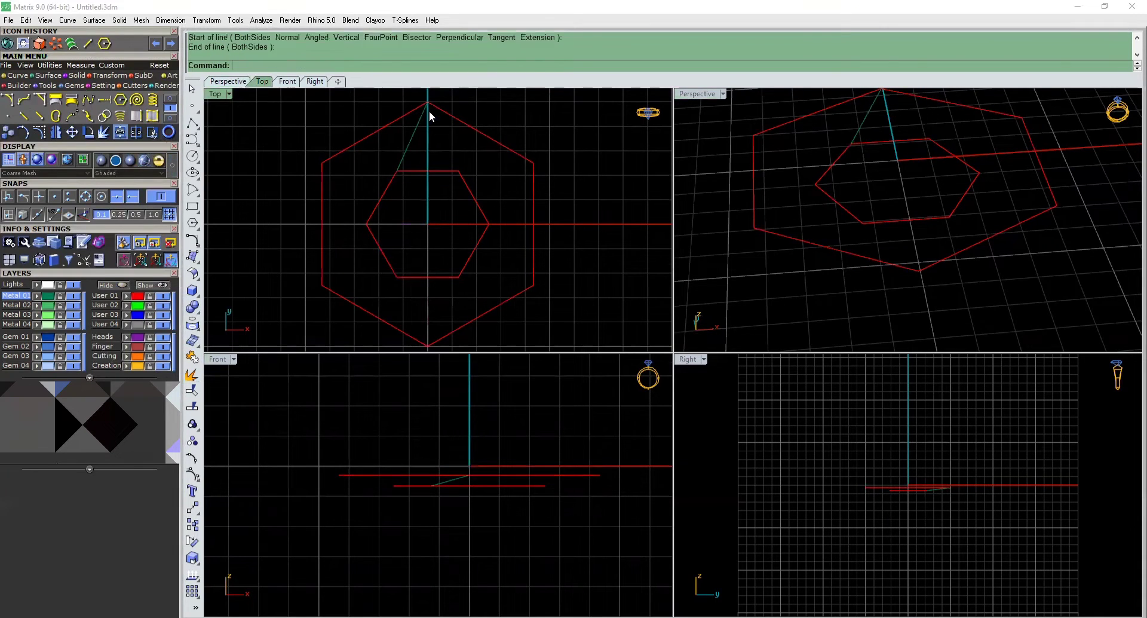
{"action": "right_click", "coordinate": [430, 116]}
{"action": "left_click", "coordinate": [428, 103]}
{"action": "scroll", "coordinate": [459, 156], "scroll_direction": "up", "scroll_amount": 5}
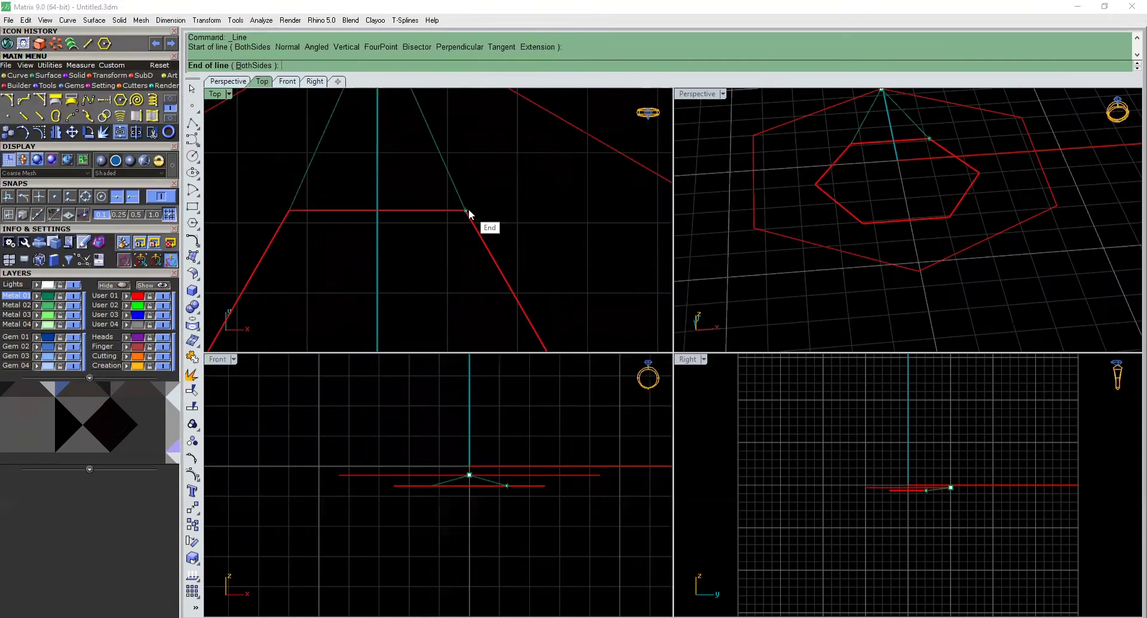
{"action": "left_click", "coordinate": [468, 210]}
Draw a line from the lower inner hexagon's upper-right vertex to the outer hexagon's upper-right vertex.
{"action": "scroll", "coordinate": [471, 214], "scroll_direction": "down", "scroll_amount": 5}
{"action": "right_click", "coordinate": [475, 220]}
{"action": "left_click", "coordinate": [455, 223]}
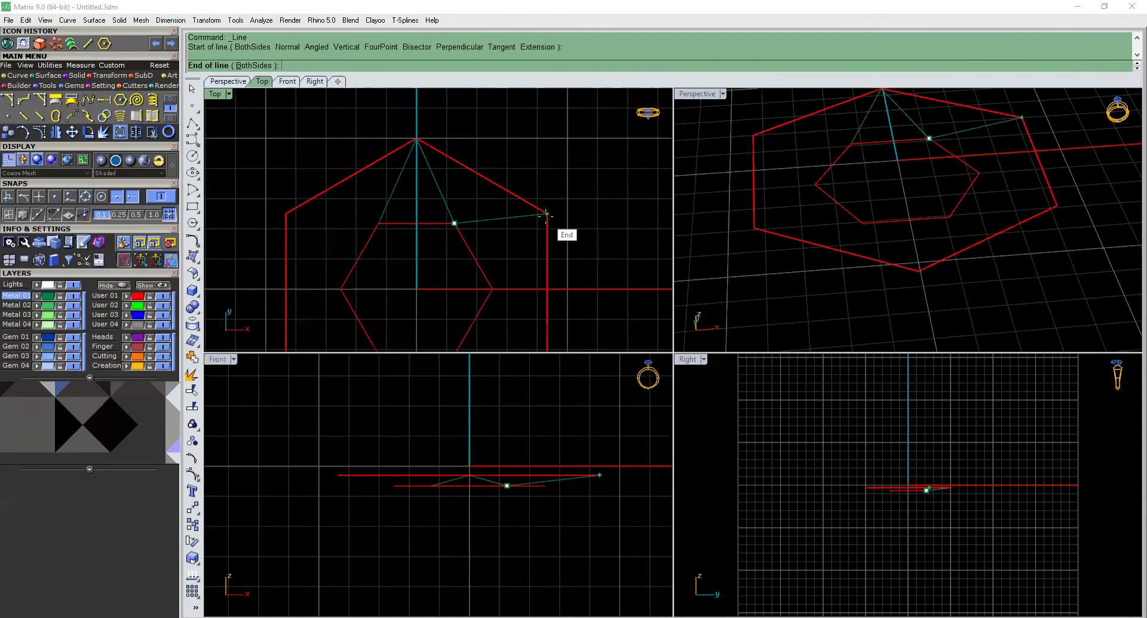
{"action": "left_click", "coordinate": [546, 213]}
Loft a straight-section surface between the two lines meeting at the lower outer hexagon's uppermost vertex.
{"action": "left_click", "coordinate": [71, 43]}
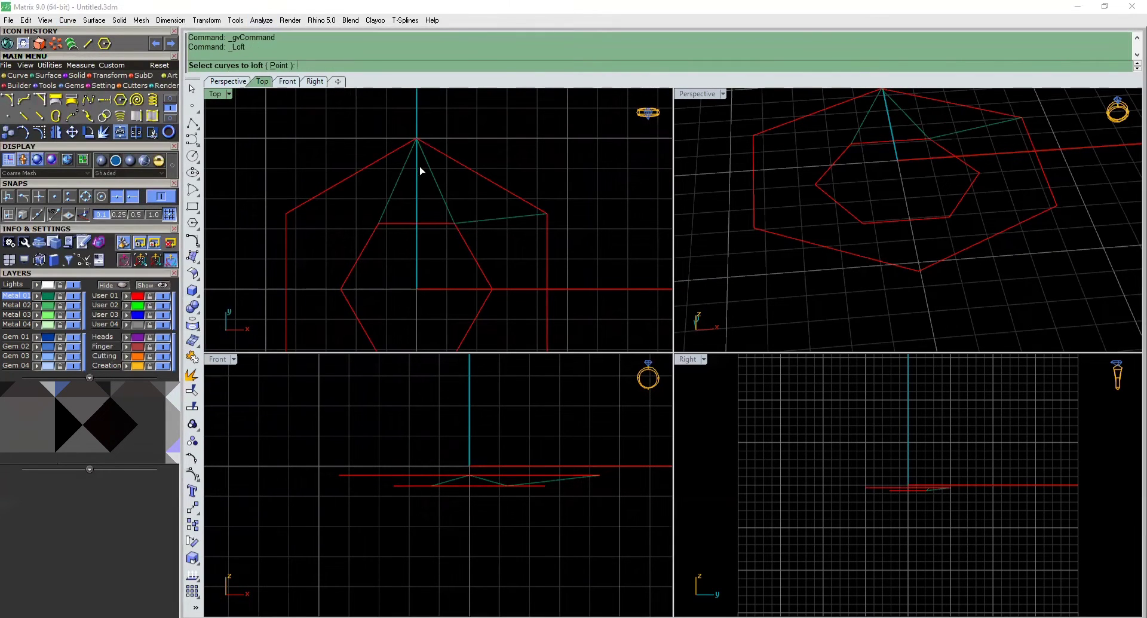
{"action": "left_click", "coordinate": [402, 175]}
{"action": "left_click", "coordinate": [433, 174]}
{"action": "key", "text": "Return"}
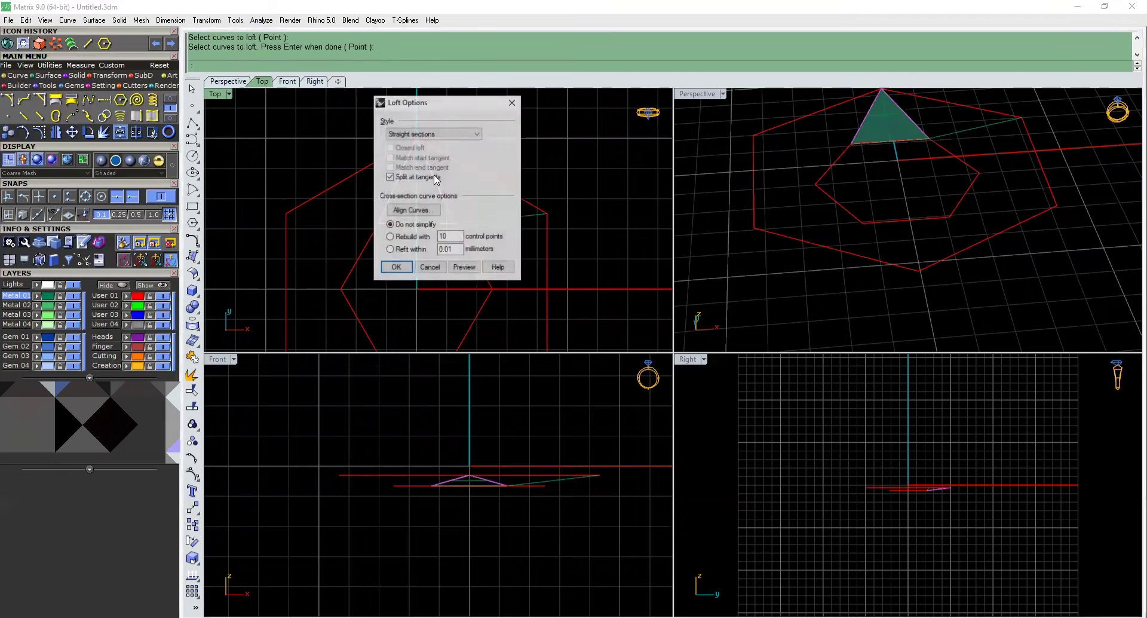
{"action": "key", "text": "Return"}
Loft the adjacent lower facet between the right-hand slanted line and the line to the outer hexagon's upper-right vertex, using straight sections.
{"action": "key", "text": "Return"}
{"action": "left_click", "coordinate": [443, 193]}
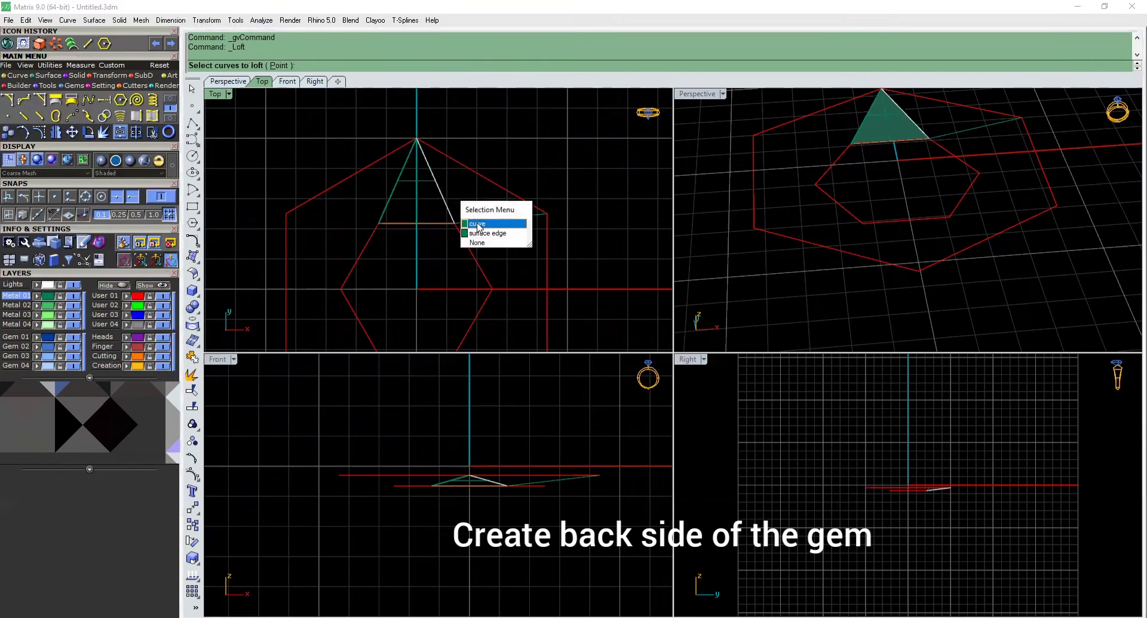
{"action": "left_click", "coordinate": [482, 222]}
{"action": "left_click", "coordinate": [483, 220]}
{"action": "key", "text": "Return"}
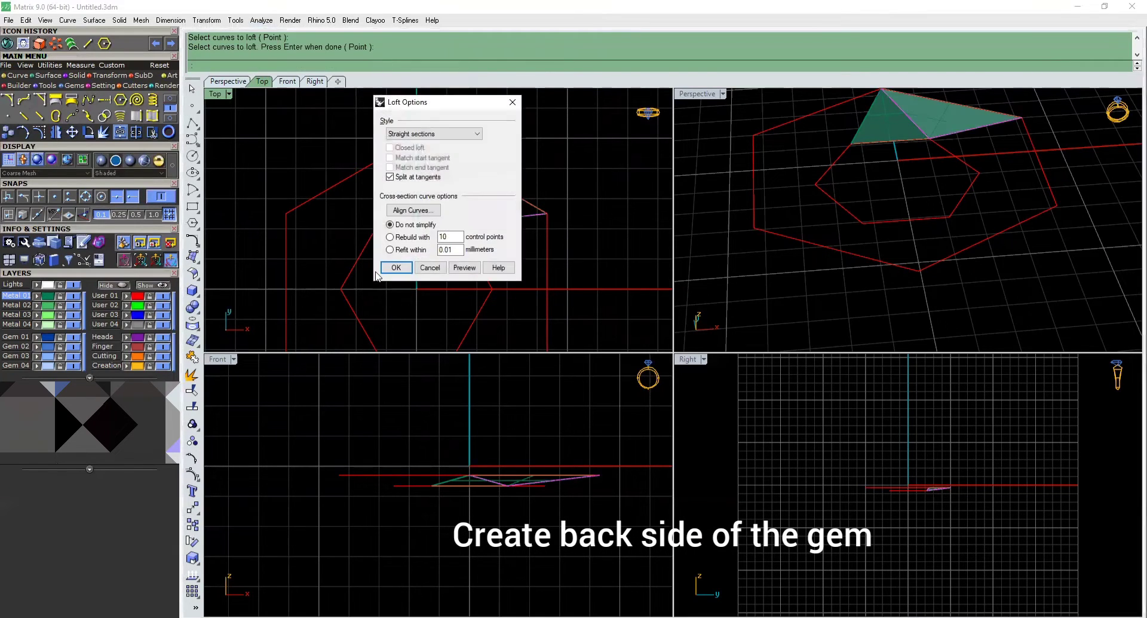
{"action": "key", "text": "Return"}
Polar array the two lower facets around the origin with 6 items over 360 degrees.
{"action": "scroll", "coordinate": [839, 138], "scroll_direction": "up", "scroll_amount": 2}
{"action": "left_click", "coordinate": [881, 124]}
{"action": "left_click", "coordinate": [939, 117], "text": "shift"}
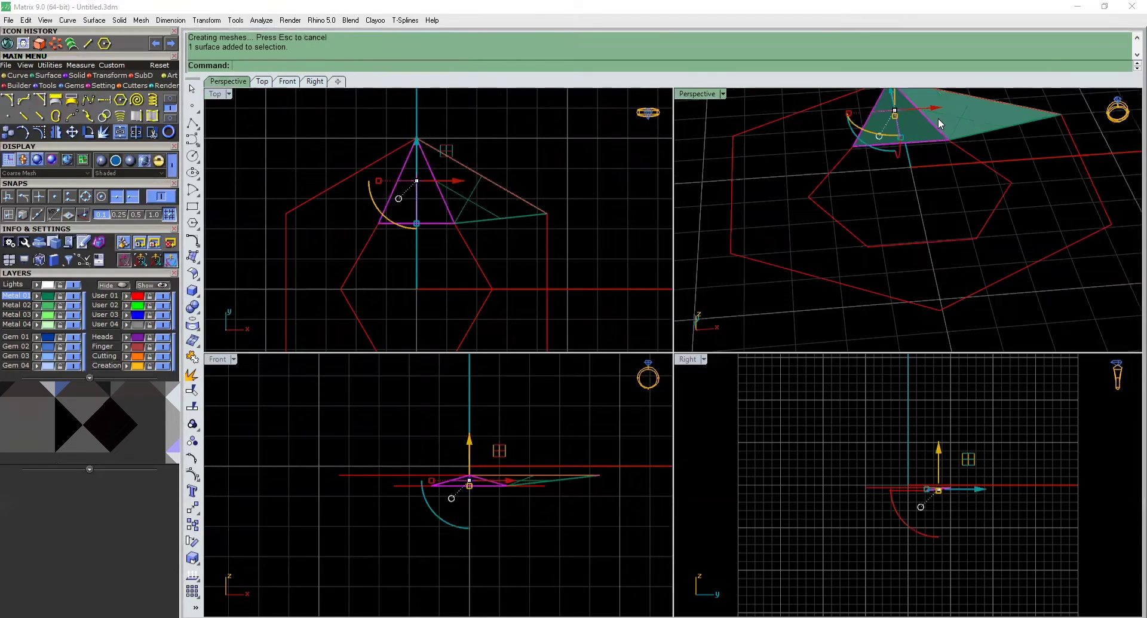
{"action": "left_click", "coordinate": [57, 45]}
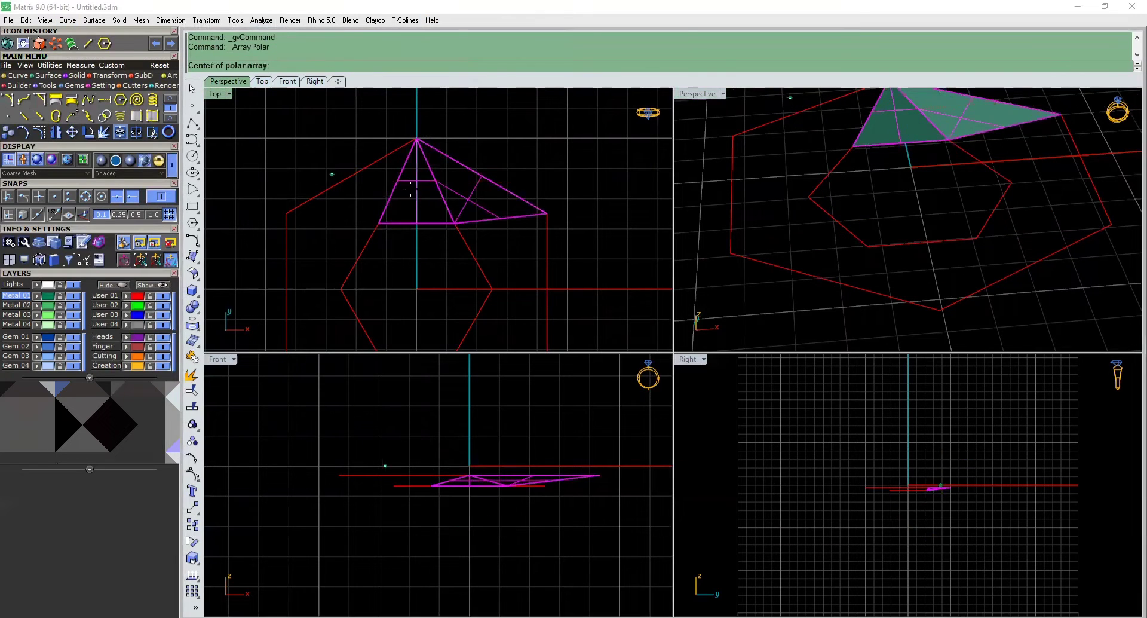
{"action": "type", "text": "0"}
{"action": "key", "text": "Return"}
{"action": "key", "text": "Return"}
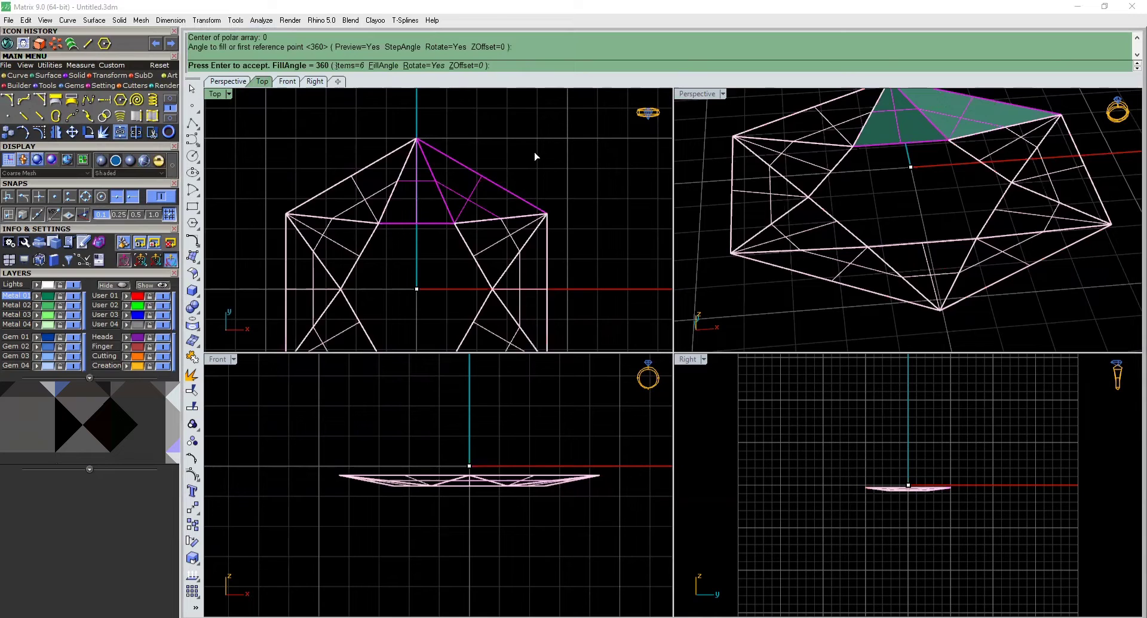
{"action": "key", "text": "Return"}
{"action": "scroll", "coordinate": [540, 153], "scroll_direction": "down", "scroll_amount": 3}
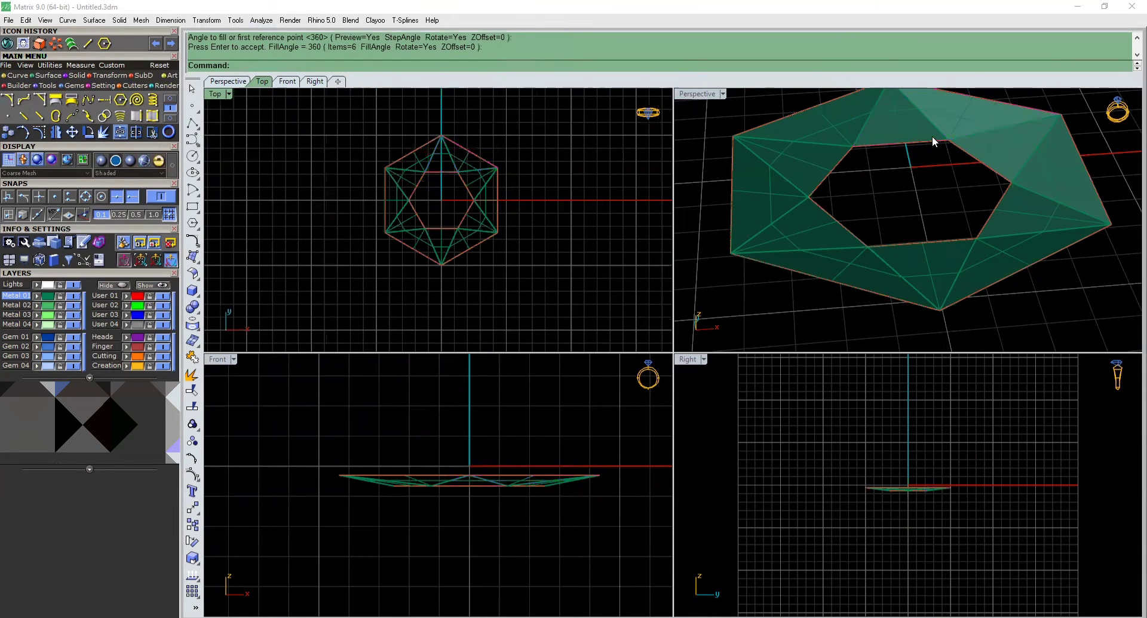
Close the gem's underside with a planar surface made from the lower inner hexagon curve.
{"action": "left_click", "coordinate": [930, 141]}
{"action": "left_click", "coordinate": [960, 172]}
{"action": "scroll", "coordinate": [916, 204], "scroll_direction": "down", "scroll_amount": 8}
{"action": "right_click_drag", "start_coordinate": [1047, 198], "coordinate": [932, 144]}
{"action": "scroll", "coordinate": [958, 176], "scroll_direction": "up", "scroll_amount": 5}
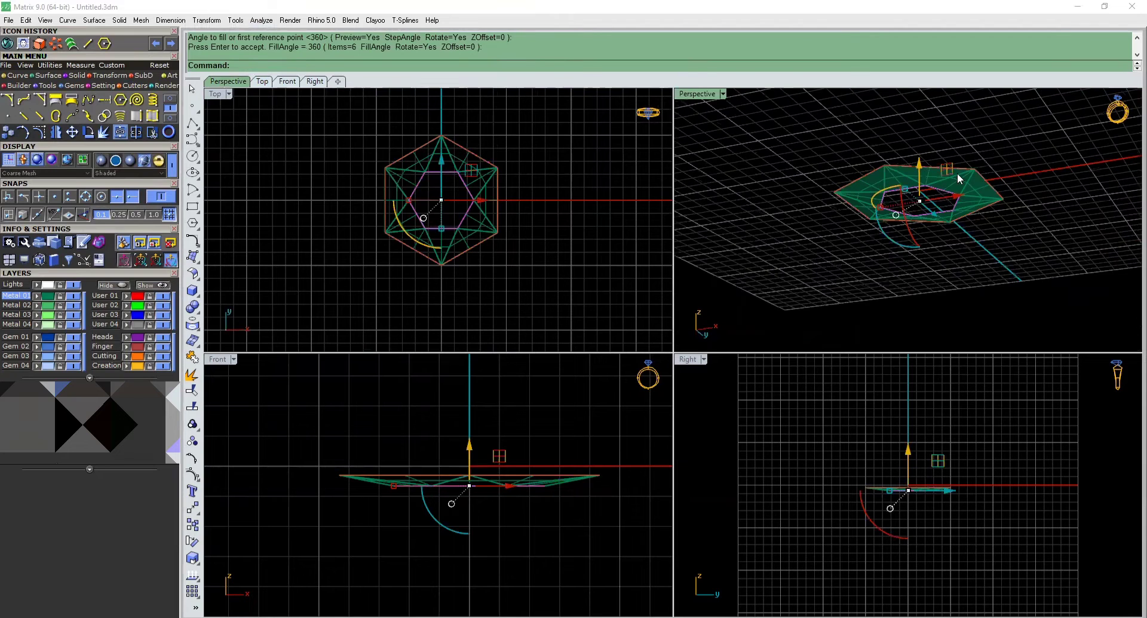
{"action": "key", "text": "F6"}
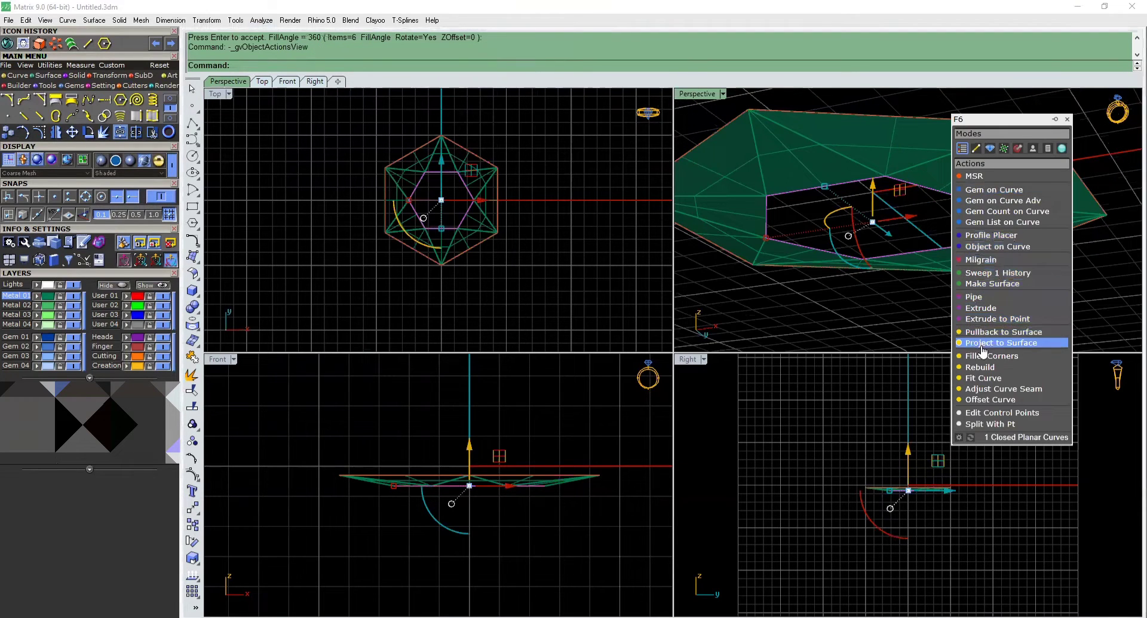
{"action": "left_click", "coordinate": [992, 283]}
{"action": "key", "text": "Escape"}
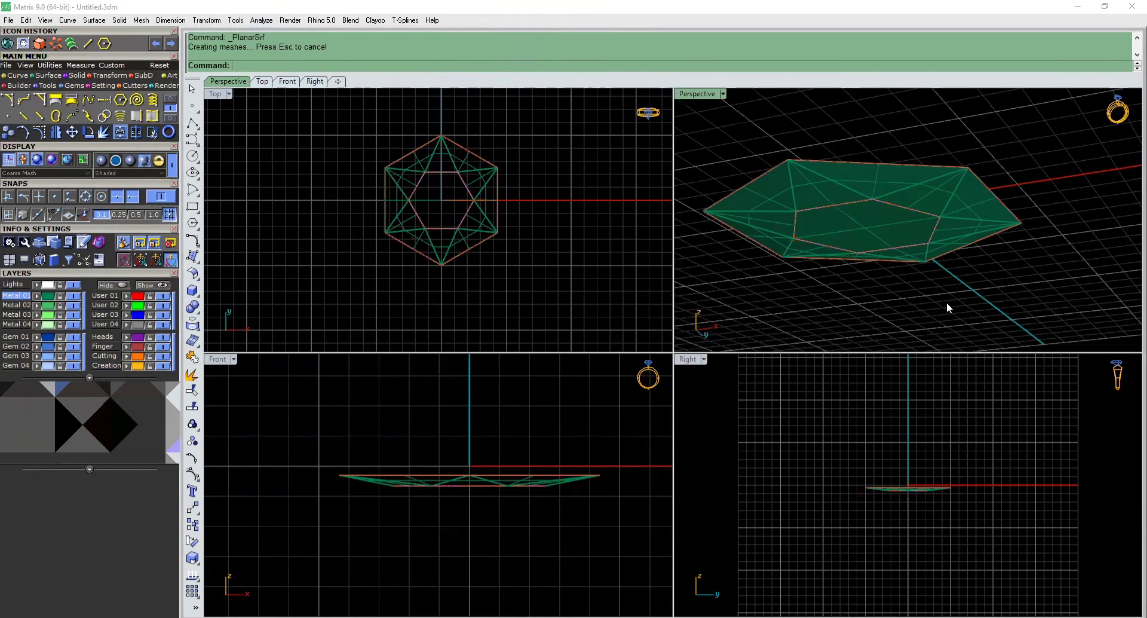
{"action": "mouse_move", "coordinate": [945, 304]}
{"action": "right_mouse_down"}
{"action": "mouse_move", "coordinate": [938, 257]}
{"action": "mouse_move", "coordinate": [956, 290]}
{"action": "right_mouse_up"}
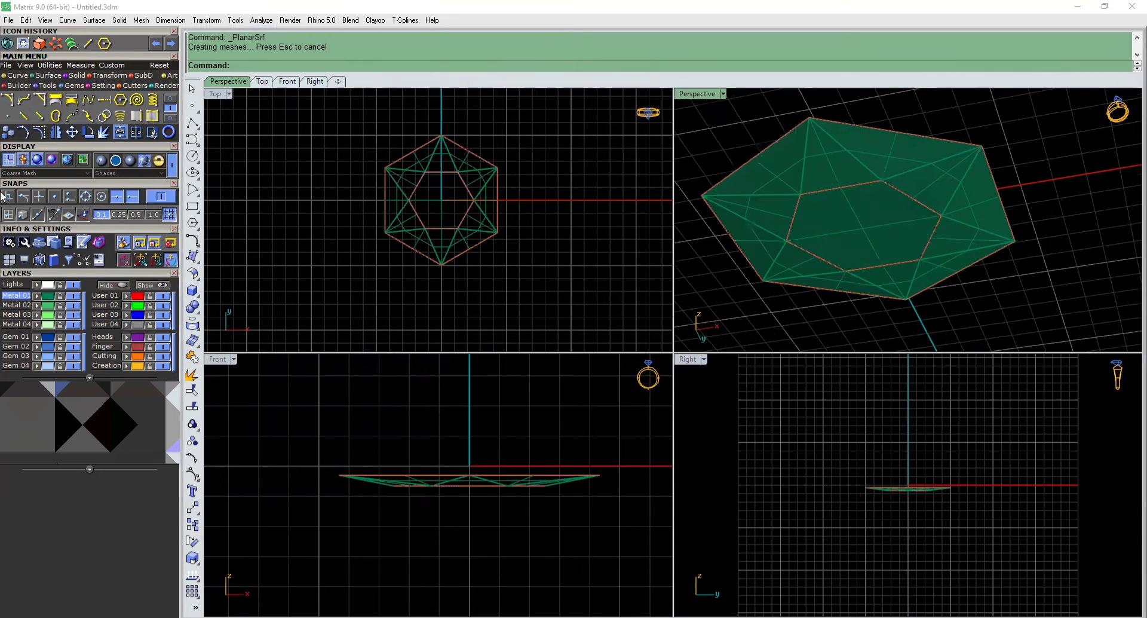
Show all hidden crown and girdle objects and join every gem surface into one polysurface.
{"action": "left_click", "coordinate": [162, 286]}
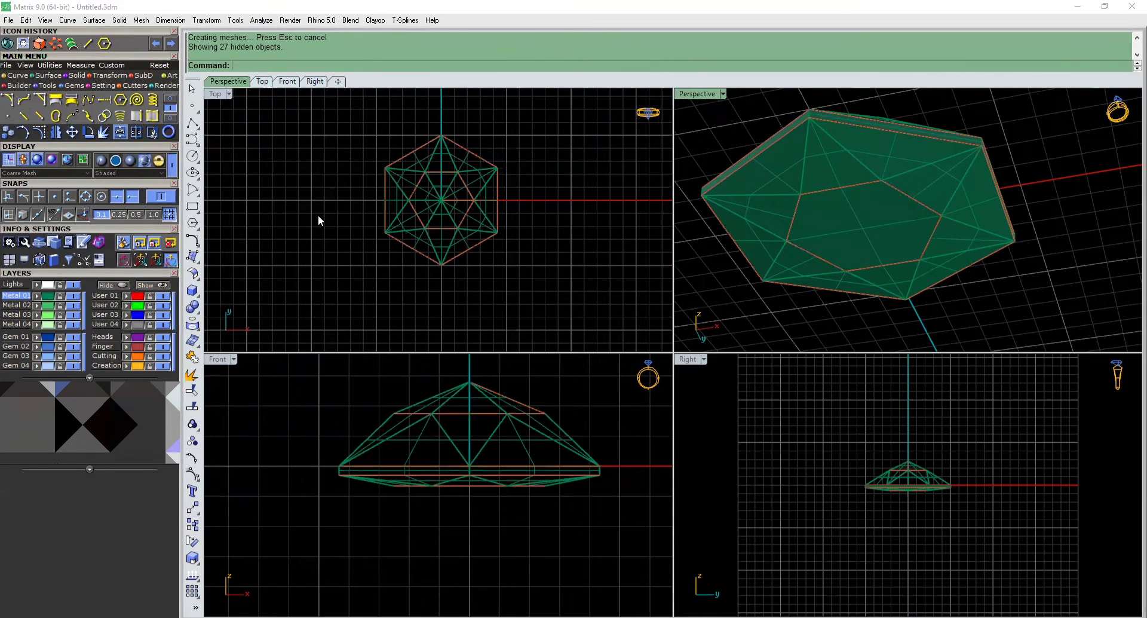
{"action": "right_click_drag", "start_coordinate": [822, 161], "coordinate": [821, 281]}
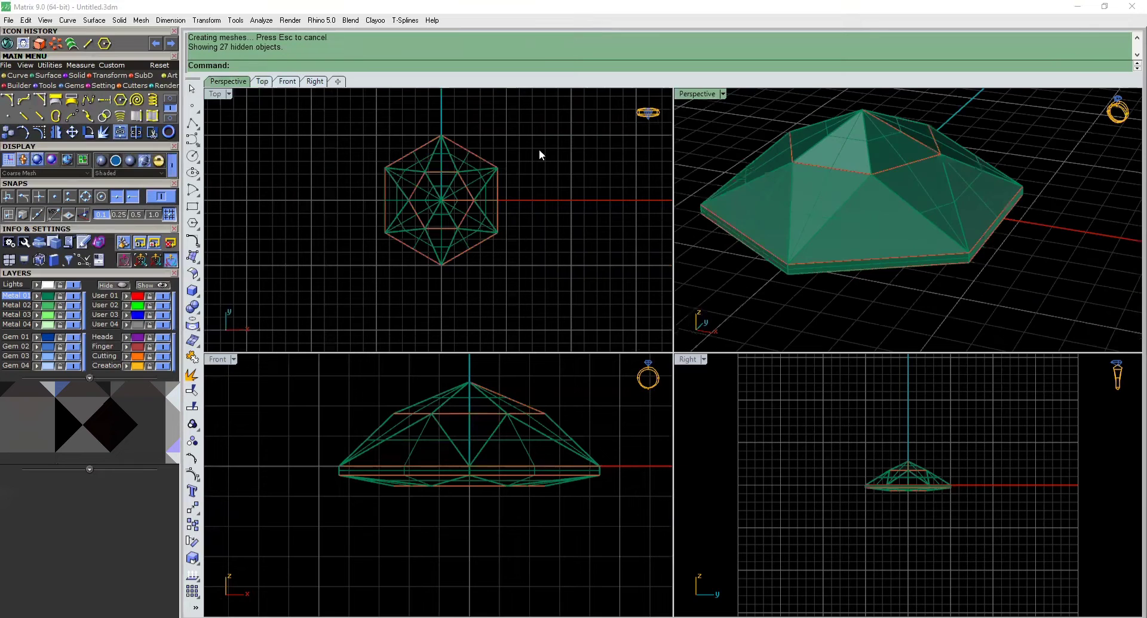
{"action": "left_click_drag", "start_coordinate": [563, 108], "coordinate": [298, 300]}
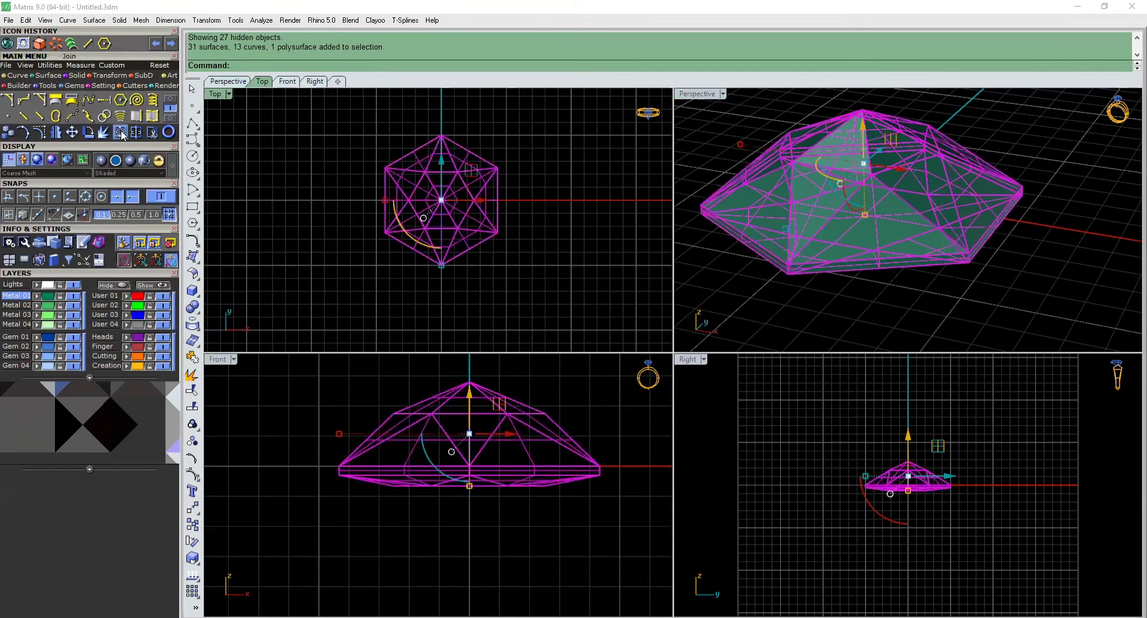
{"action": "left_click", "coordinate": [39, 118]}
Move the joined gem with its curves along the positive X axis in the Top view, clear of the origin.
{"action": "left_click_drag", "start_coordinate": [571, 124], "coordinate": [270, 299]}
{"action": "scroll", "coordinate": [463, 233], "scroll_direction": "down", "scroll_amount": 5}
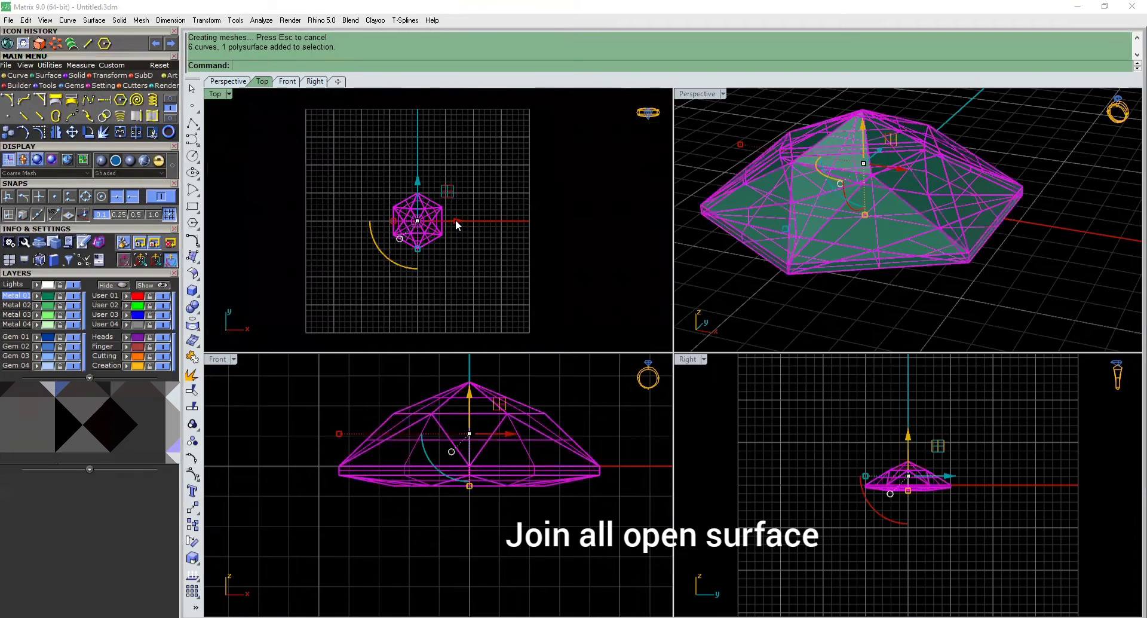
{"action": "left_click_drag", "start_coordinate": [457, 224], "coordinate": [544, 241]}
{"action": "key", "text": "alt"}
{"action": "left_click_drag", "start_coordinate": [562, 242], "coordinate": [561, 238]}
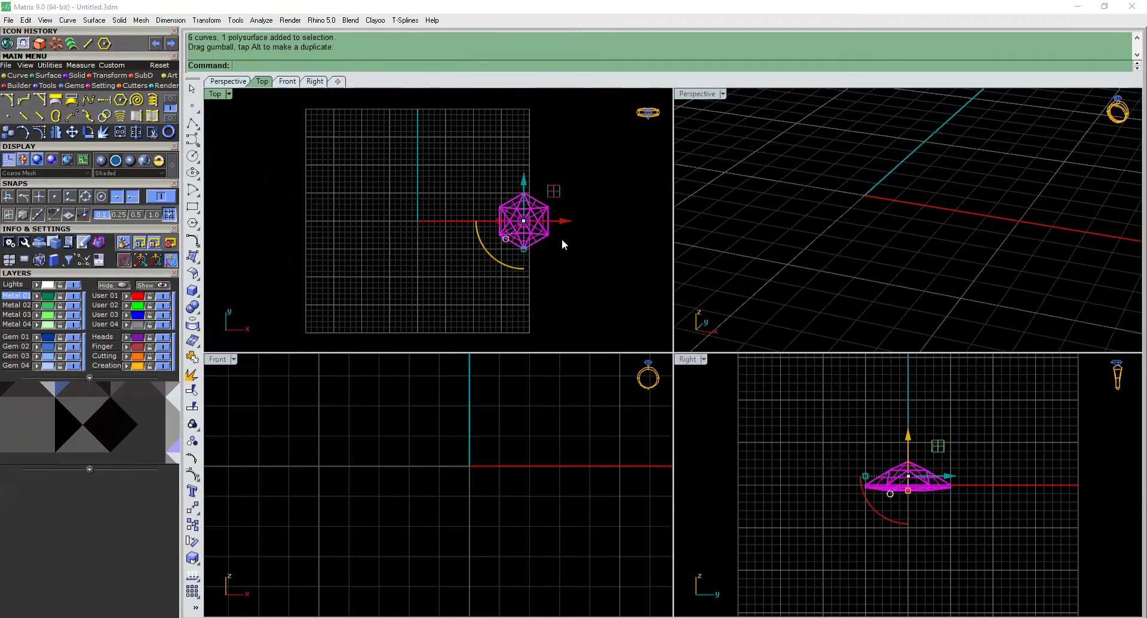
{"action": "scroll", "coordinate": [466, 200], "scroll_direction": "up", "scroll_amount": 5}
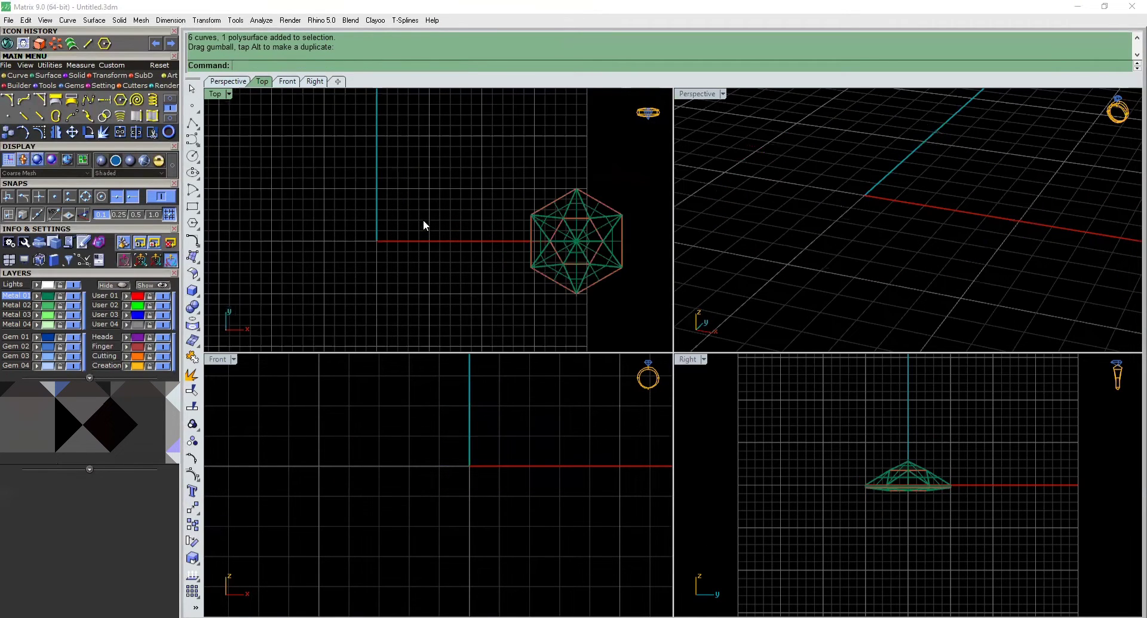
{"action": "scroll", "coordinate": [344, 220], "scroll_direction": "up", "scroll_amount": 1}
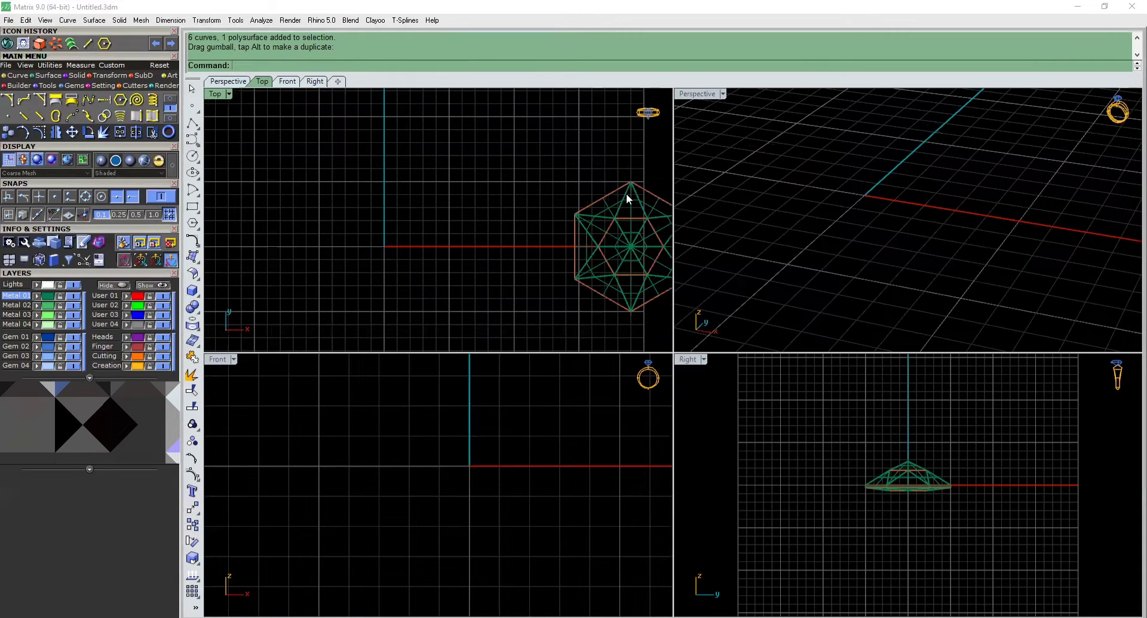
Delete the whole gem and its curves from the scene.
{"action": "scroll", "coordinate": [494, 205], "scroll_direction": "down", "scroll_amount": 3}
{"action": "left_click_drag", "start_coordinate": [635, 174], "coordinate": [511, 251]}
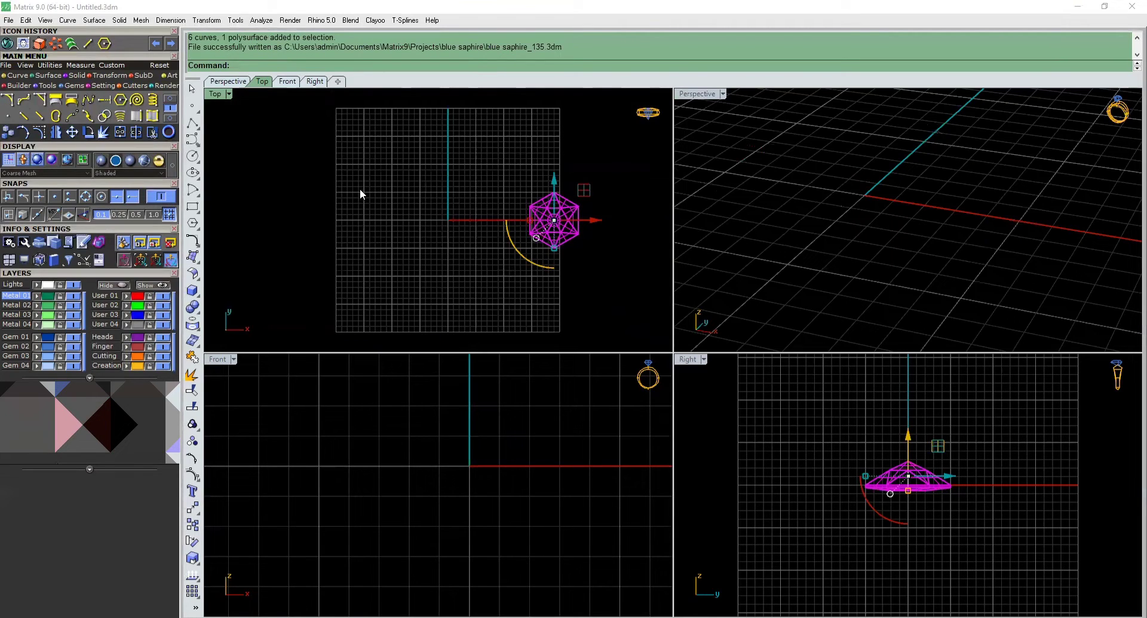
{"action": "key", "text": "Delete"}
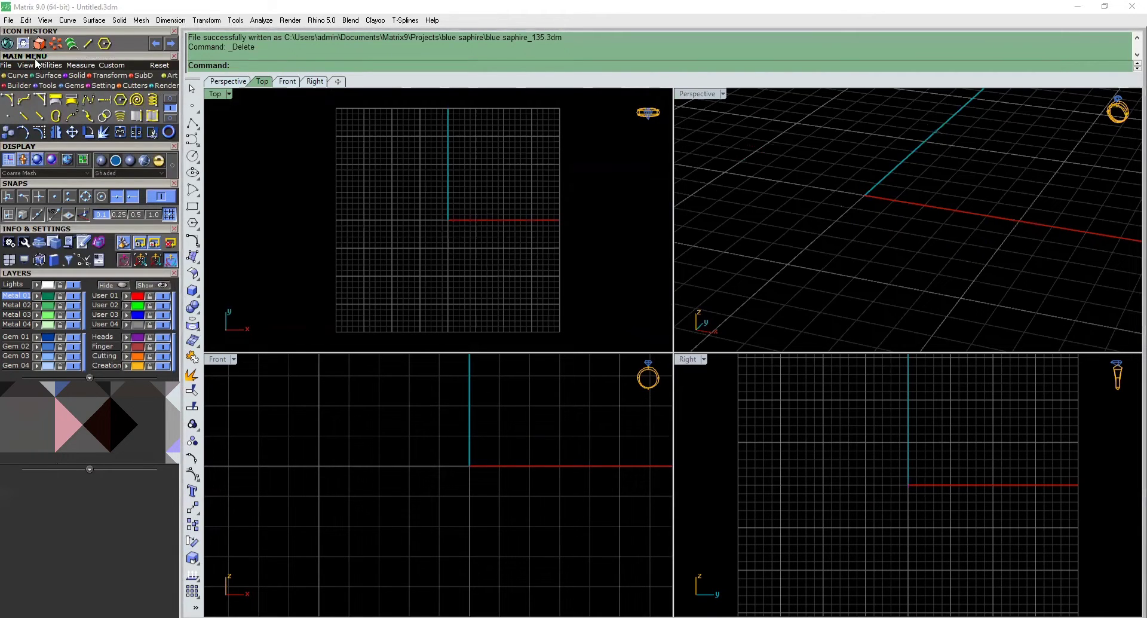
Draw a six-sided inscribed polygon centred on the origin in the Top view, with one vertex on the positive Y axis.
{"action": "left_click", "coordinate": [104, 43]}
{"action": "scroll", "coordinate": [452, 197], "scroll_direction": "up", "scroll_amount": 1}
{"action": "scroll", "coordinate": [452, 197], "scroll_direction": "up", "scroll_amount": 4}
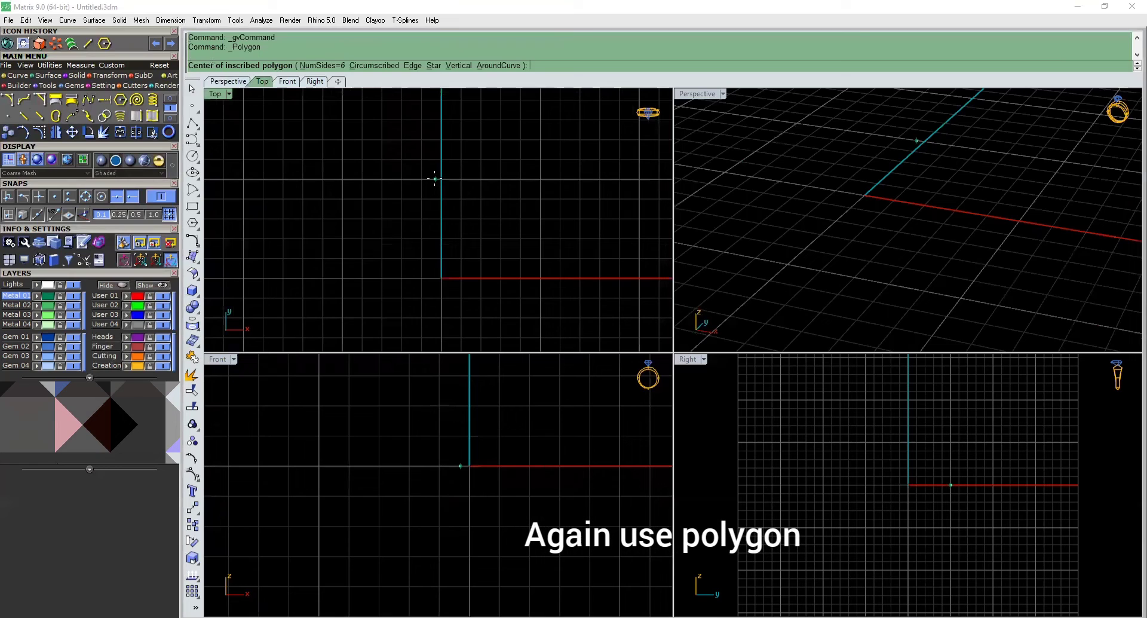
{"action": "scroll", "coordinate": [443, 201], "scroll_direction": "down", "scroll_amount": 1}
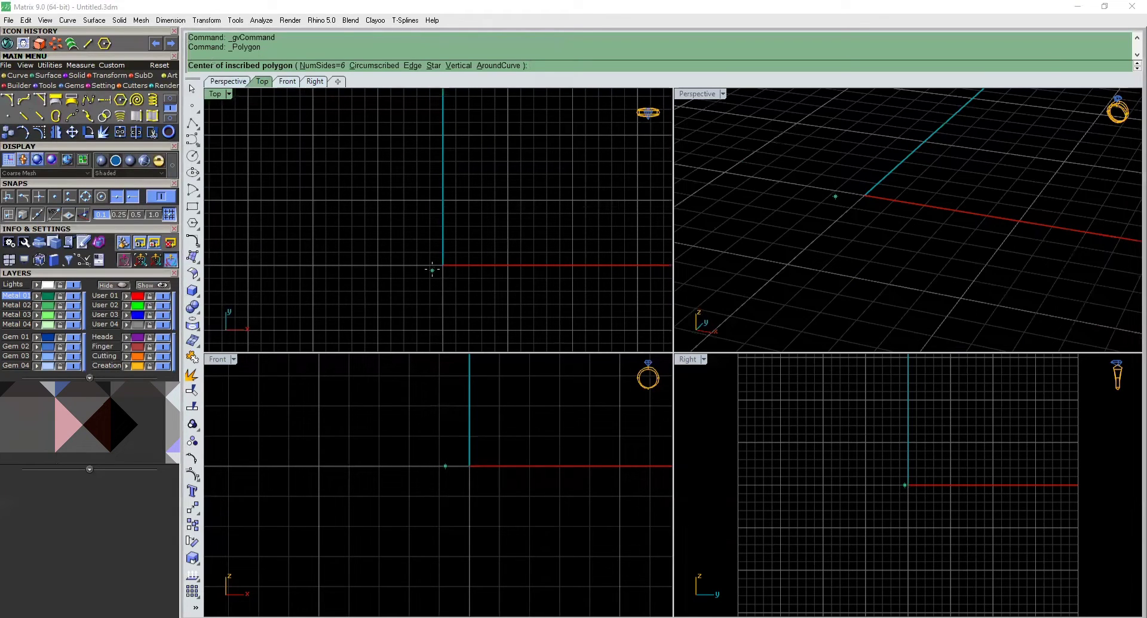
{"action": "key", "text": "Return"}
{"action": "scroll", "coordinate": [440, 248], "scroll_direction": "up", "scroll_amount": 3}
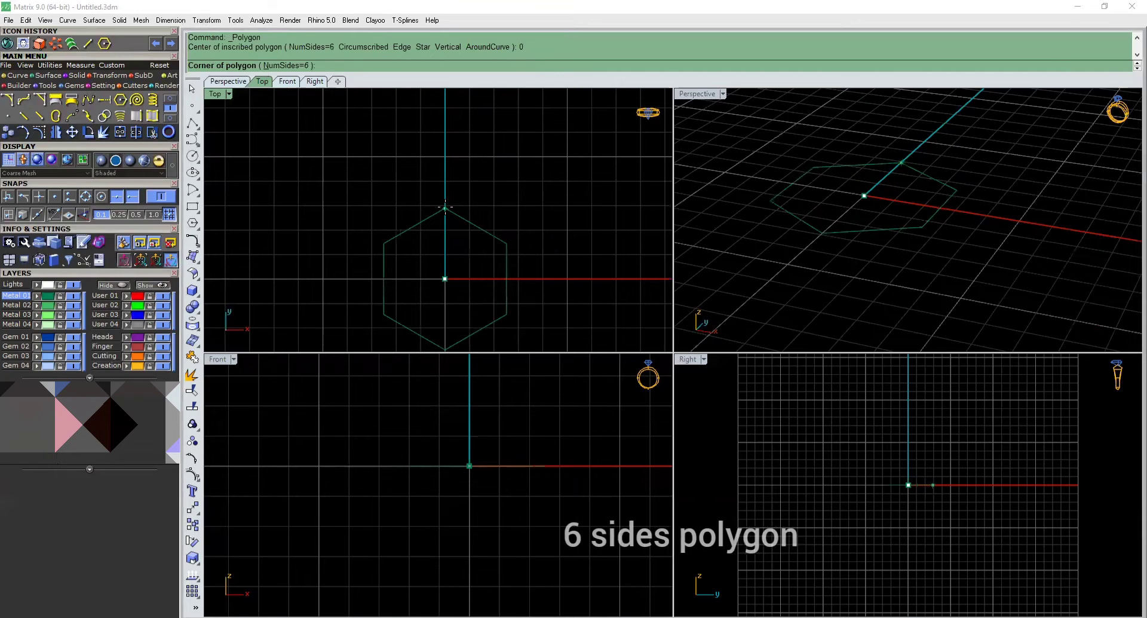
{"action": "left_click", "coordinate": [445, 210]}
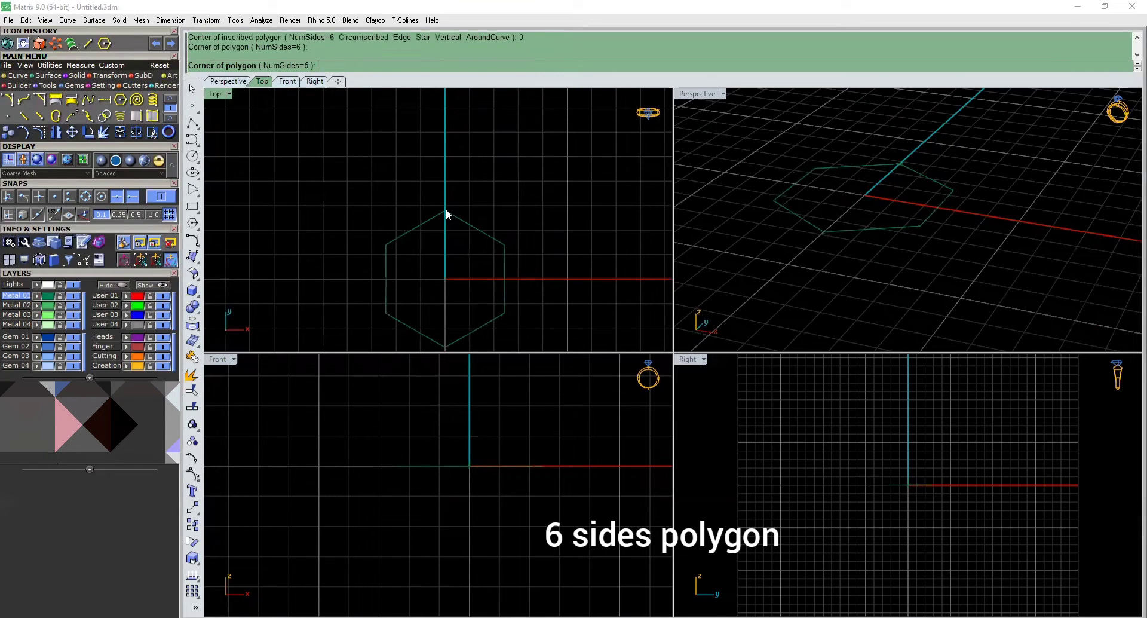
{"action": "right_click", "coordinate": [450, 194]}
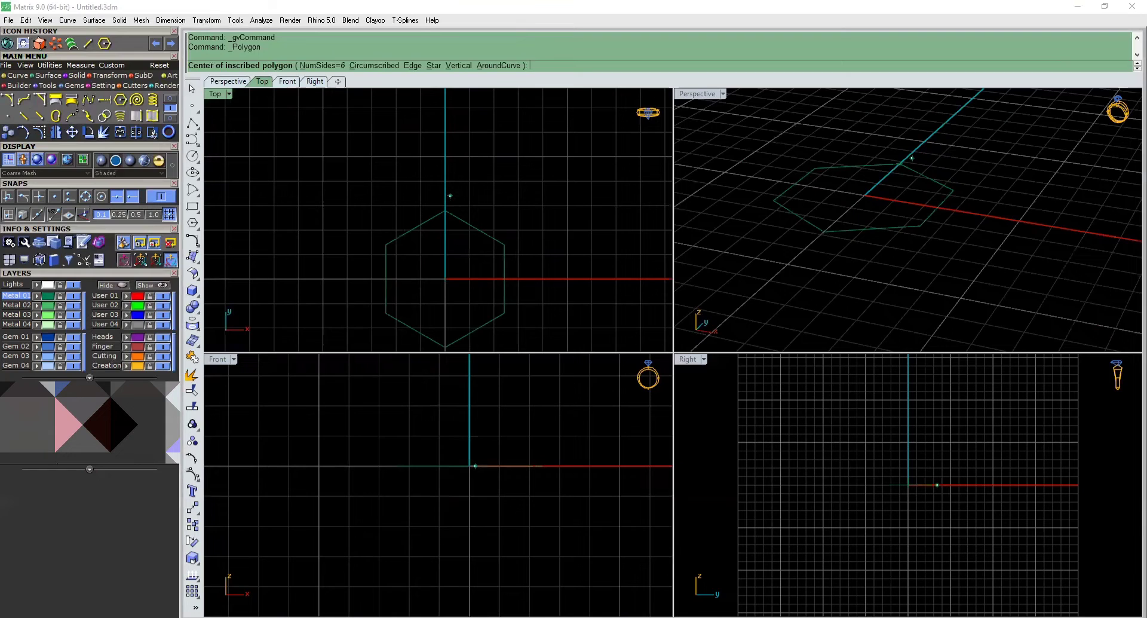
{"action": "type", "text": "0"}
{"action": "key", "text": "Return"}
{"action": "type", "text": "12"}
{"action": "key", "text": "Return"}
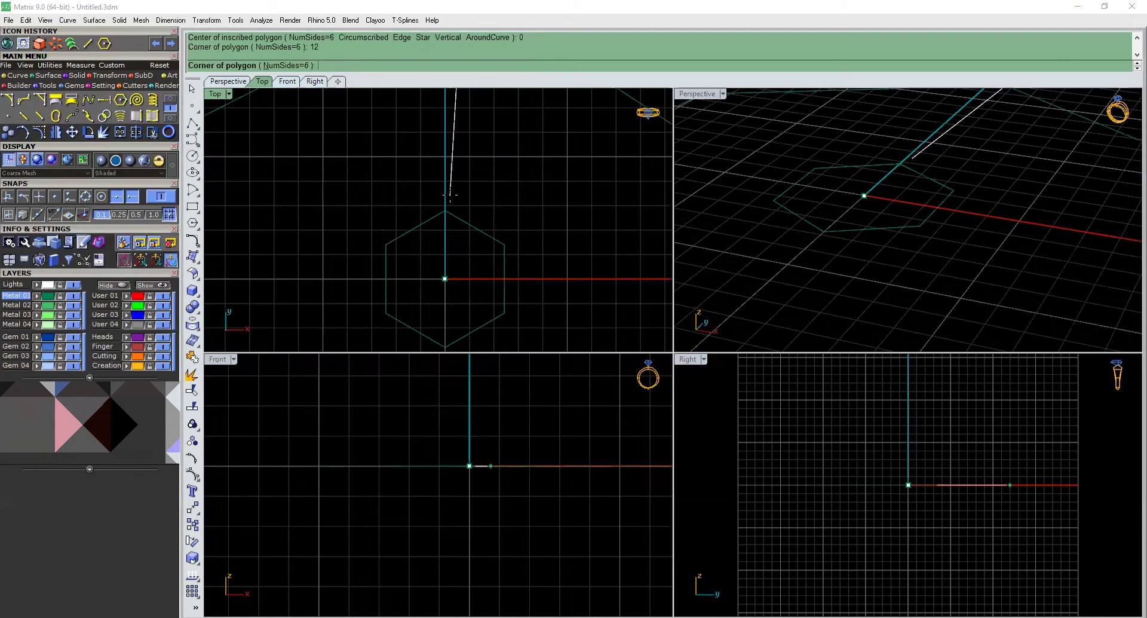
{"action": "left_click", "coordinate": [440, 187]}
Draw a 12-sided inscribed polygon centred on the origin around the hexagon, with one vertex on the positive Y axis.
{"action": "right_click", "coordinate": [440, 181]}
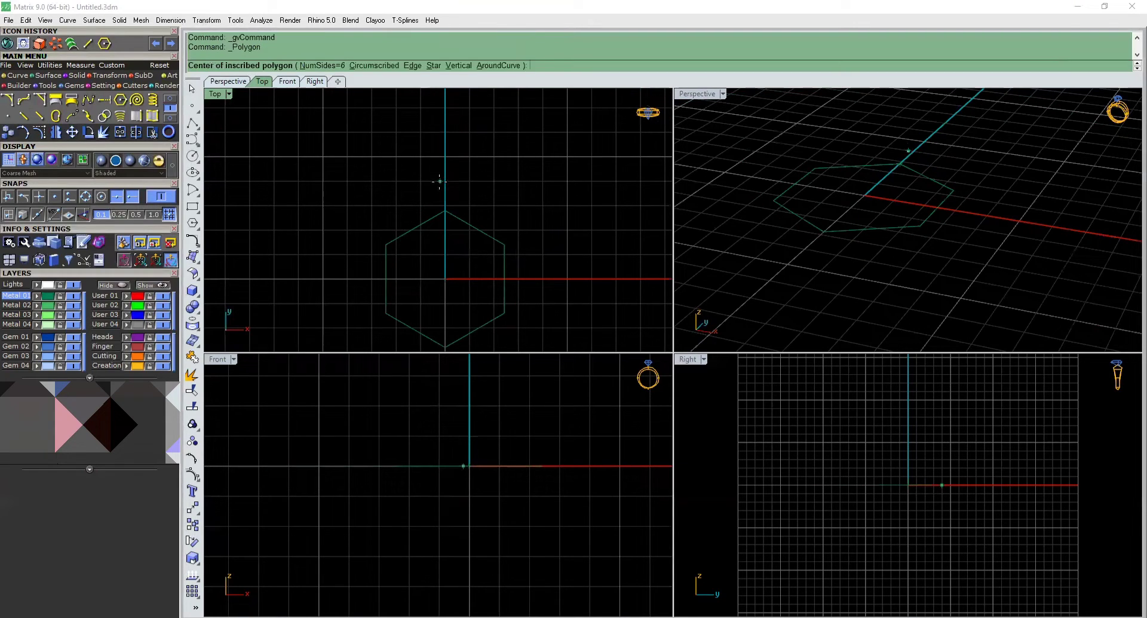
{"action": "type", "text": "0"}
{"action": "key", "text": "Return"}
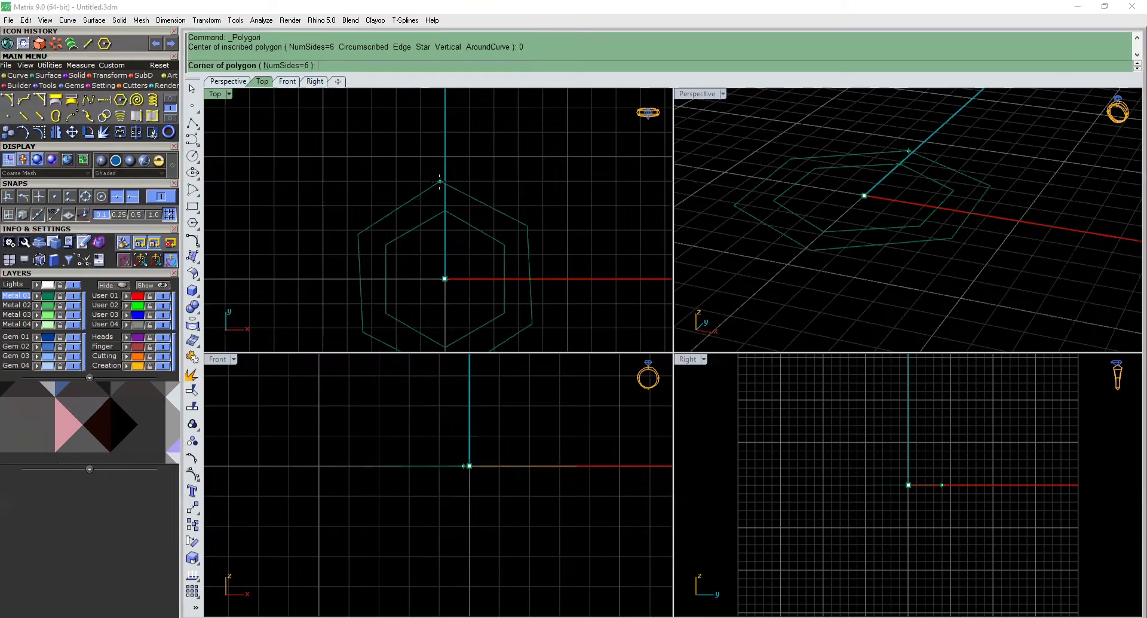
{"action": "left_click", "coordinate": [277, 65]}
{"action": "type", "text": "12"}
{"action": "key", "text": "Return"}
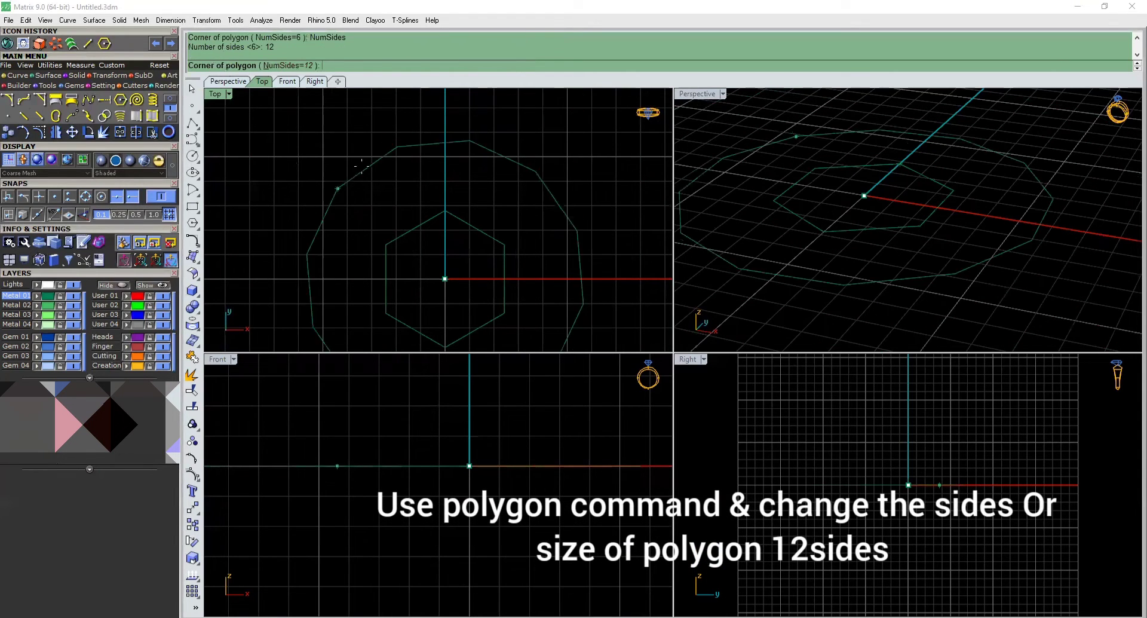
{"action": "scroll", "coordinate": [457, 147], "scroll_direction": "up", "scroll_amount": 2}
{"action": "left_click", "coordinate": [437, 163]}
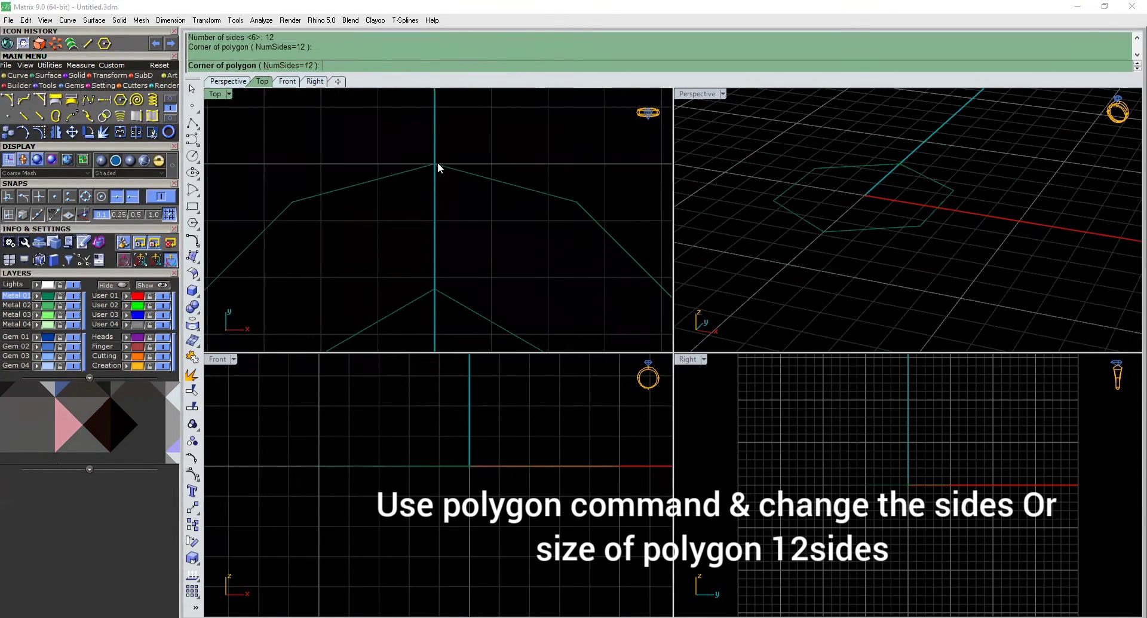
Assign the hexagon and the 12-sided polygon to the red User 01 layer.
{"action": "scroll", "coordinate": [437, 162], "scroll_direction": "down", "scroll_amount": 3}
{"action": "scroll", "coordinate": [470, 213], "scroll_direction": "down", "scroll_amount": 2}
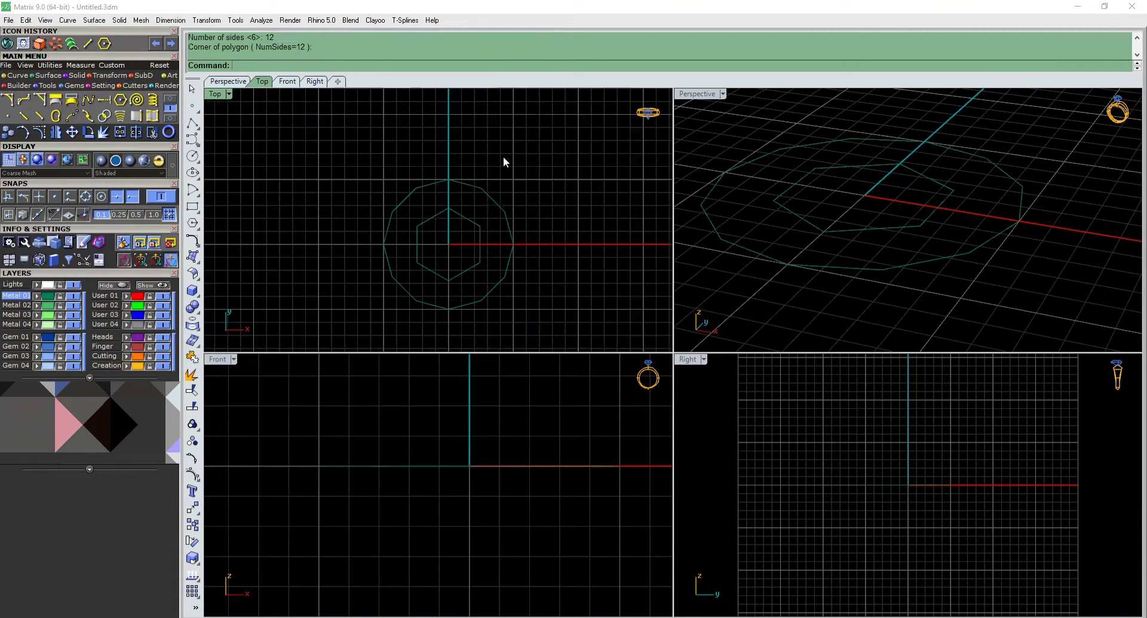
{"action": "left_click_drag", "start_coordinate": [504, 159], "coordinate": [450, 236]}
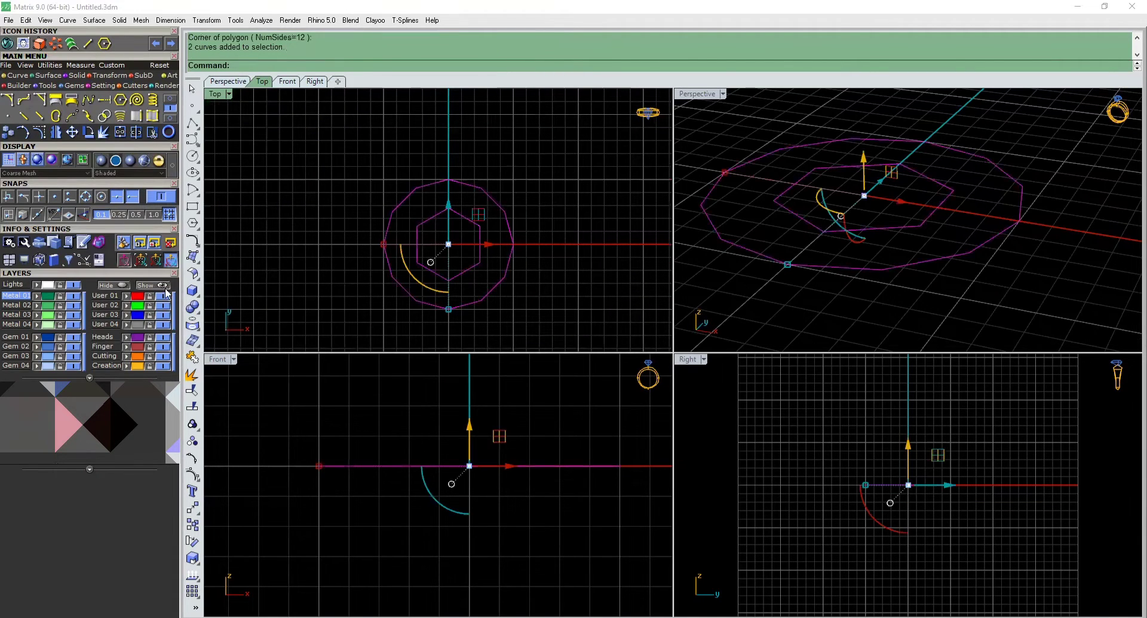
{"action": "left_click", "coordinate": [488, 210]}
Raise the hexagon vertically in the Front view so it sits above the 12-sided polygon.
{"action": "left_click", "coordinate": [478, 241]}
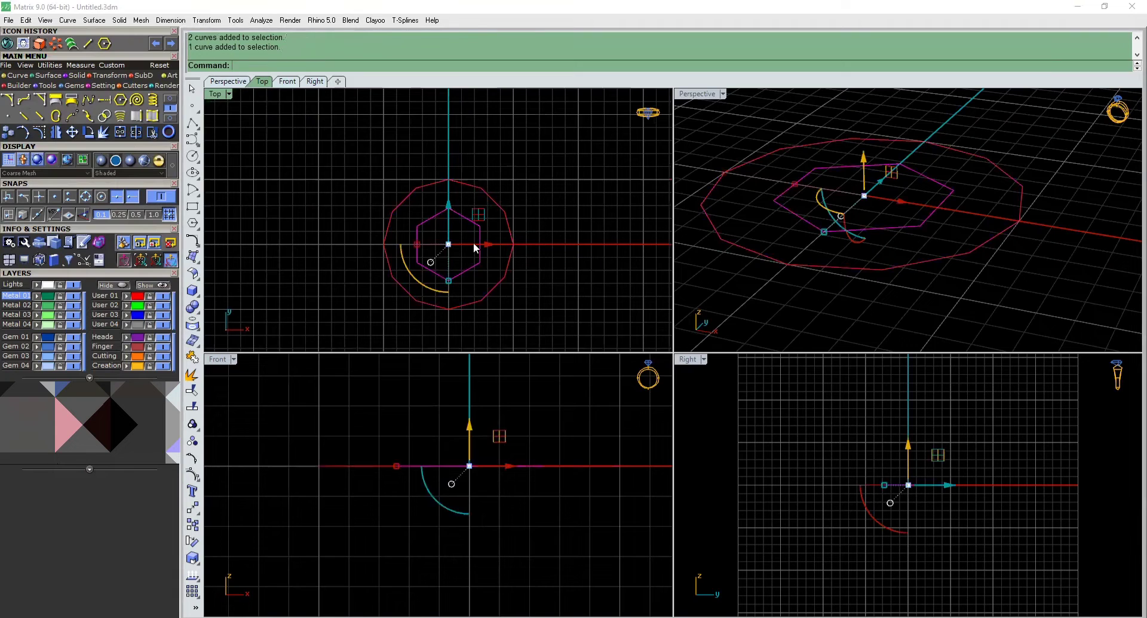
{"action": "scroll", "coordinate": [466, 501], "scroll_direction": "down", "scroll_amount": 4}
{"action": "scroll", "coordinate": [465, 453], "scroll_direction": "up", "scroll_amount": 4}
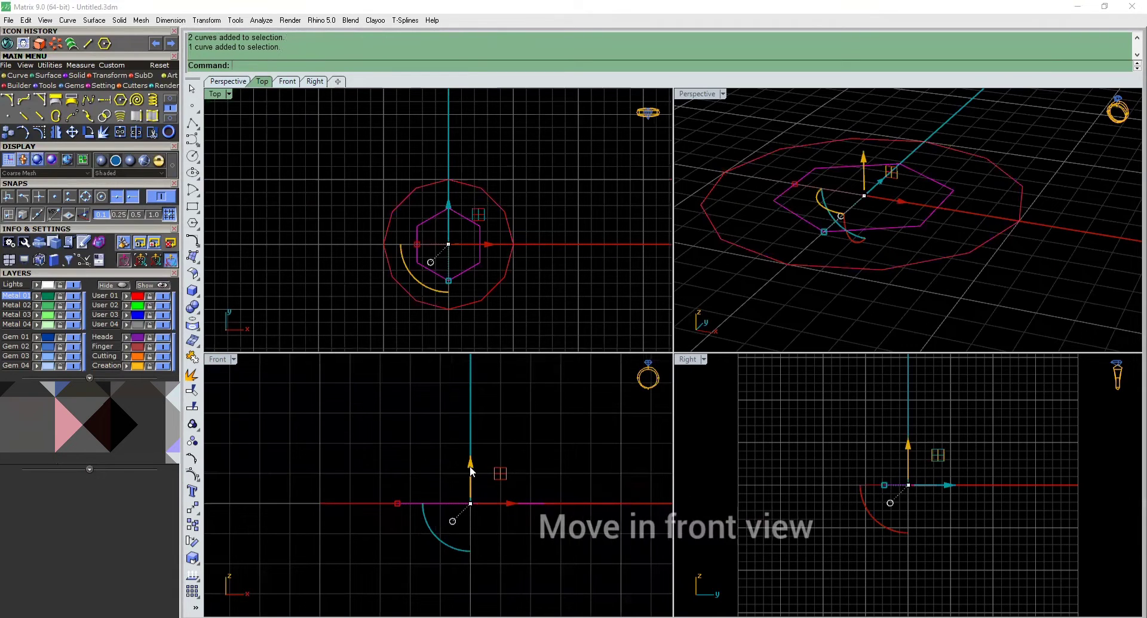
{"action": "left_click", "coordinate": [472, 465]}
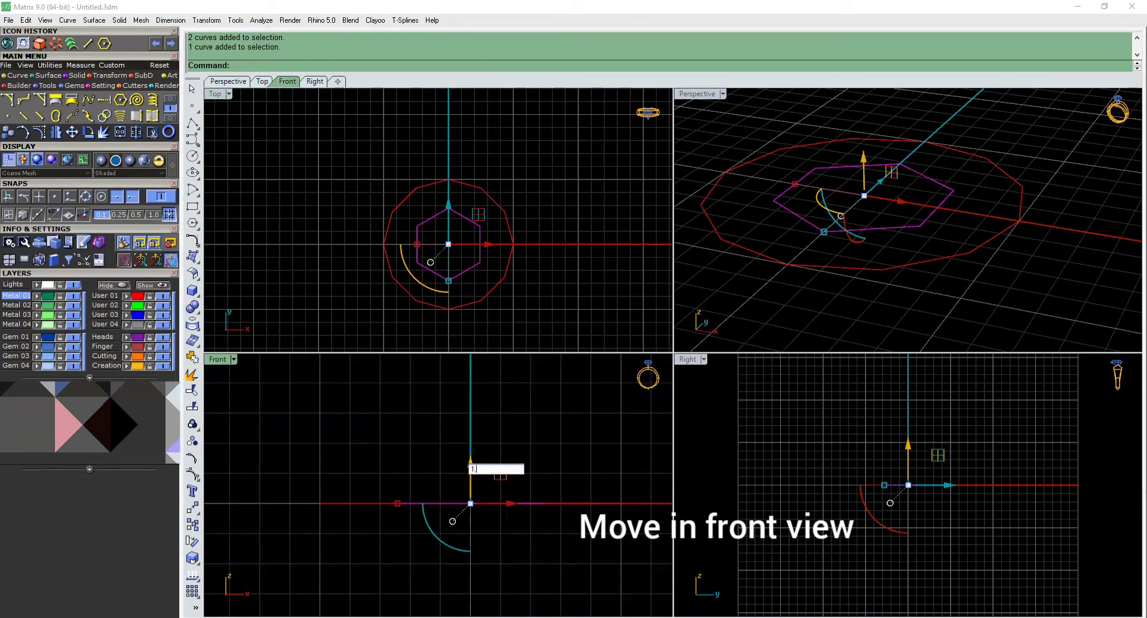
{"action": "type", "text": "1"}
{"action": "key", "text": "Return"}
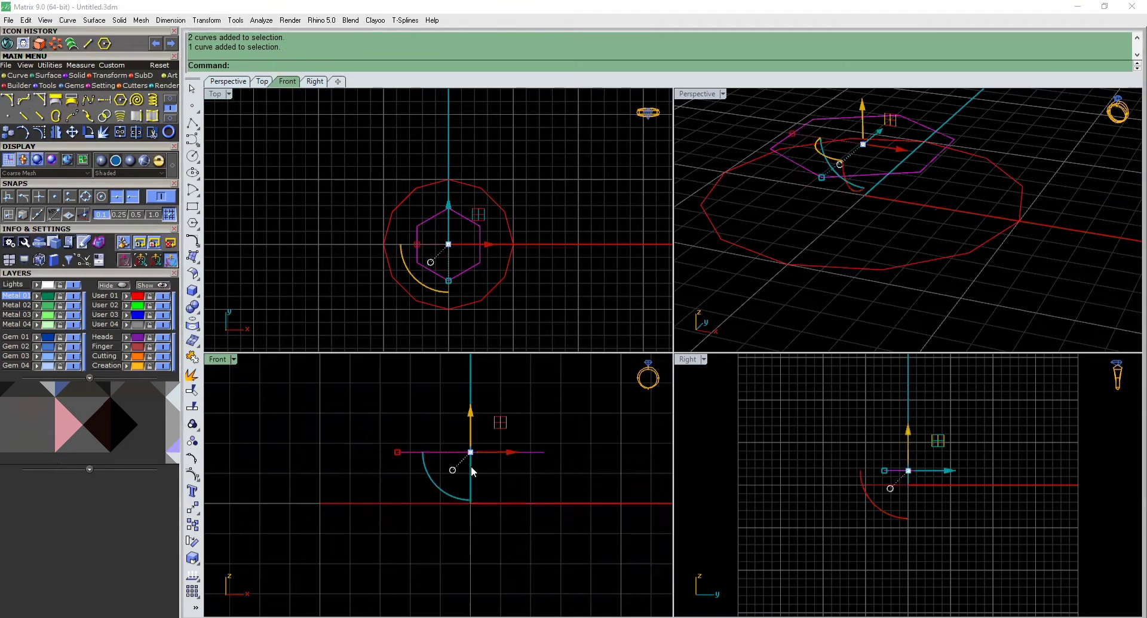
{"action": "left_click", "coordinate": [392, 403]}
Draw a line from the hexagon's vertex on the positive Y axis to the 12-sided polygon's vertex on the same axis.
{"action": "right_click_drag", "start_coordinate": [836, 186], "coordinate": [840, 276]}
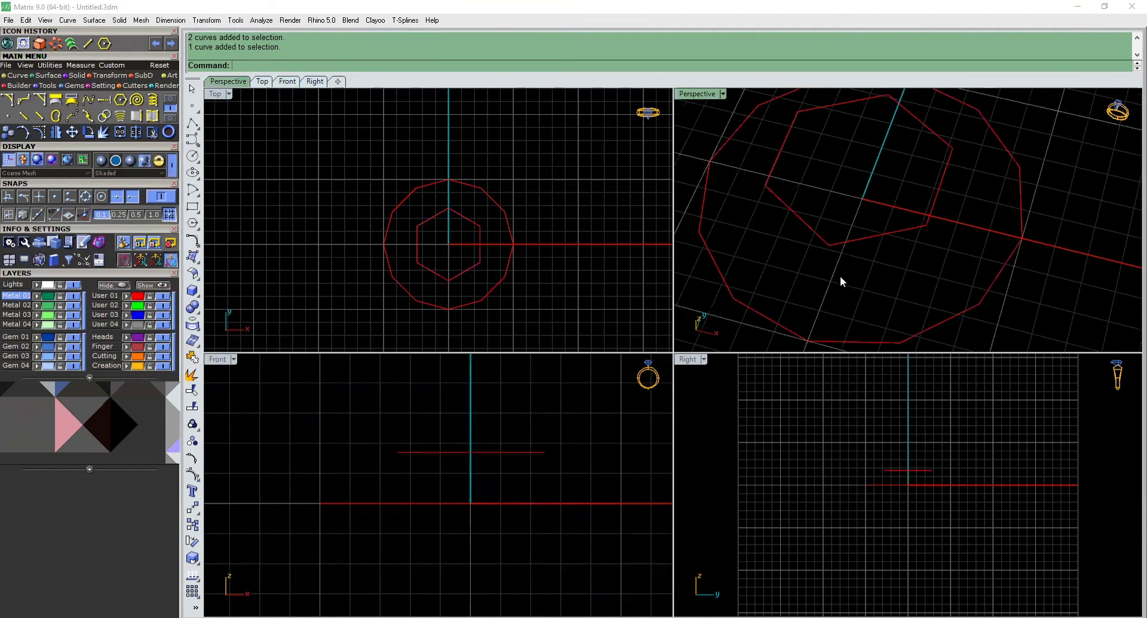
{"action": "scroll", "coordinate": [840, 276], "scroll_direction": "down", "scroll_amount": 6}
{"action": "scroll", "coordinate": [904, 197], "scroll_direction": "up", "scroll_amount": 6}
{"action": "right_click_drag", "start_coordinate": [904, 198], "coordinate": [854, 257]}
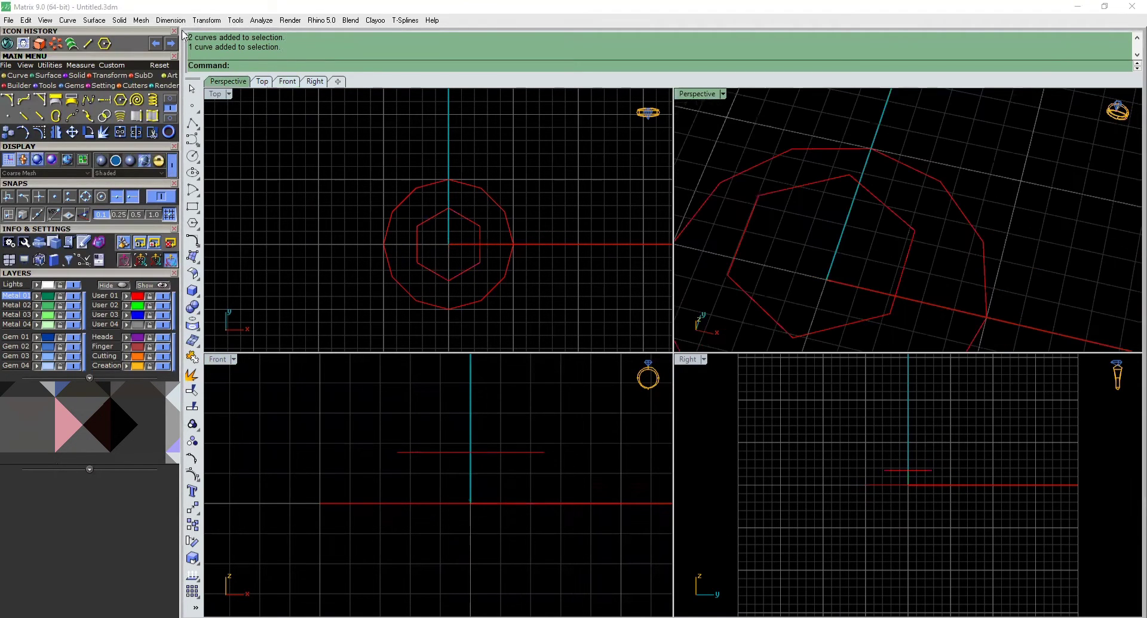
{"action": "left_click", "coordinate": [88, 43]}
{"action": "scroll", "coordinate": [454, 198], "scroll_direction": "up", "scroll_amount": 3}
{"action": "left_click", "coordinate": [453, 228]}
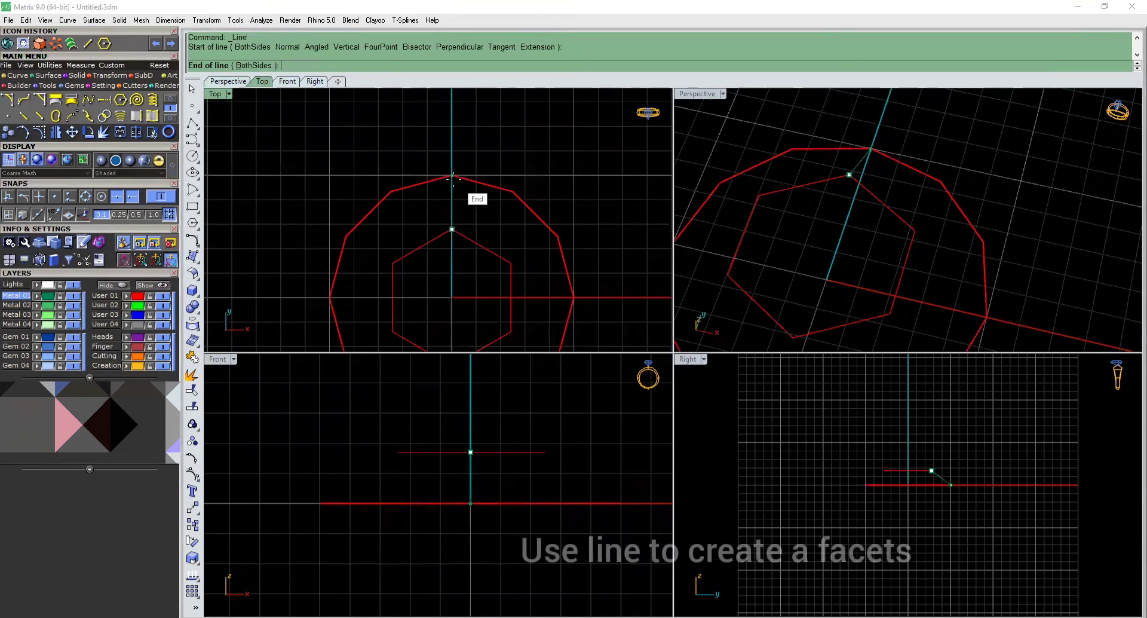
{"action": "left_click", "coordinate": [451, 176]}
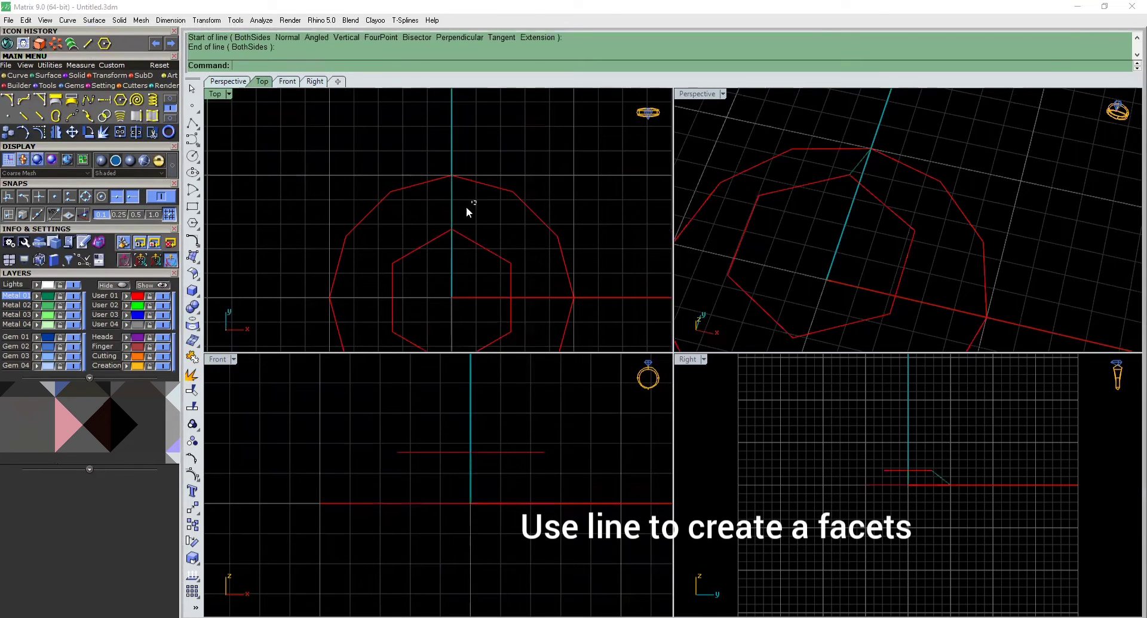
Assign the new connecting line to the red User 01 layer and make User 01 the current layer.
{"action": "left_click", "coordinate": [452, 210]}
{"action": "left_click", "coordinate": [127, 295]}
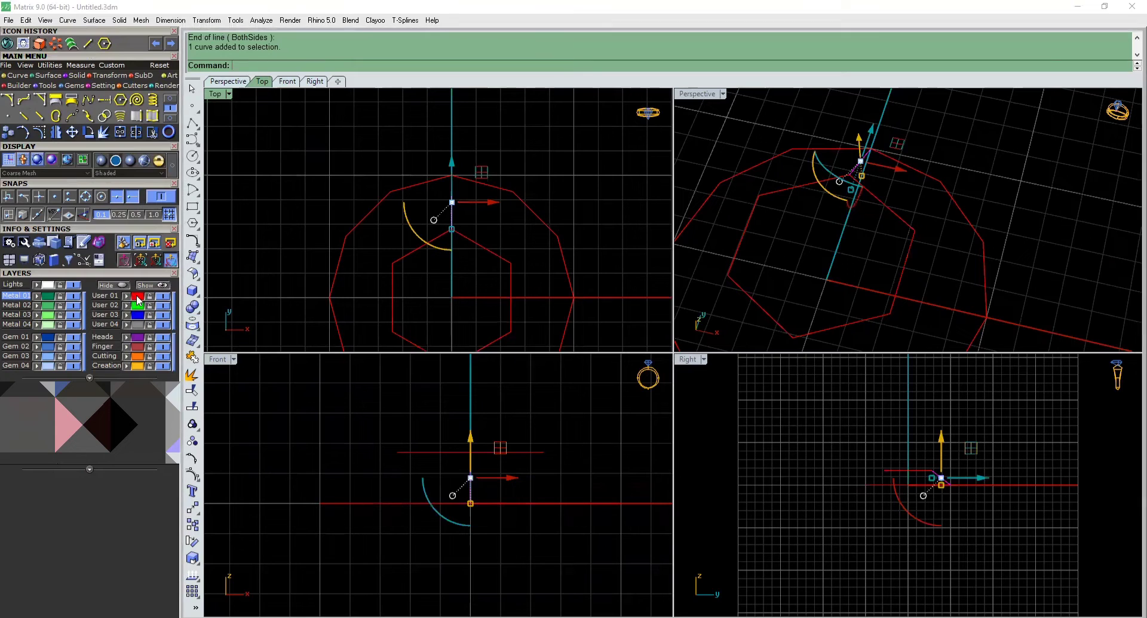
{"action": "left_click", "coordinate": [105, 295]}
{"action": "left_click", "coordinate": [369, 156]}
Draw zigzag facet lines clockwise from the hexagon's Y-axis vertex, alternating between polygons through the next two outer vertices and the next hexagon vertex.
{"action": "key", "text": "Return"}
{"action": "scroll", "coordinate": [588, 212], "scroll_direction": "up", "scroll_amount": 3}
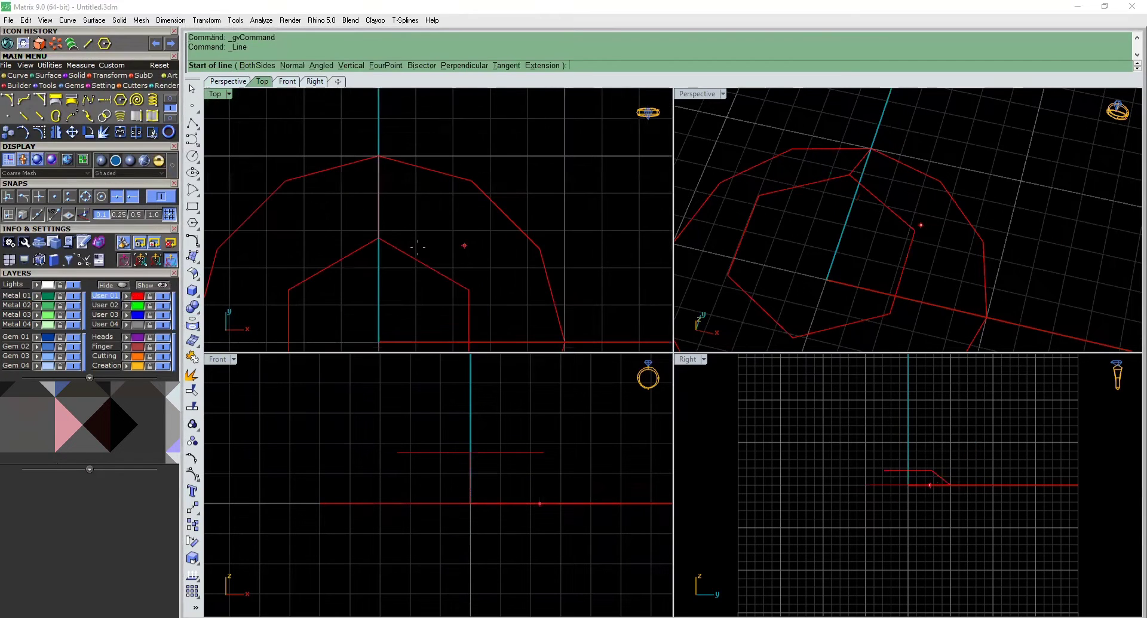
{"action": "left_click", "coordinate": [378, 238]}
{"action": "left_click", "coordinate": [472, 180]}
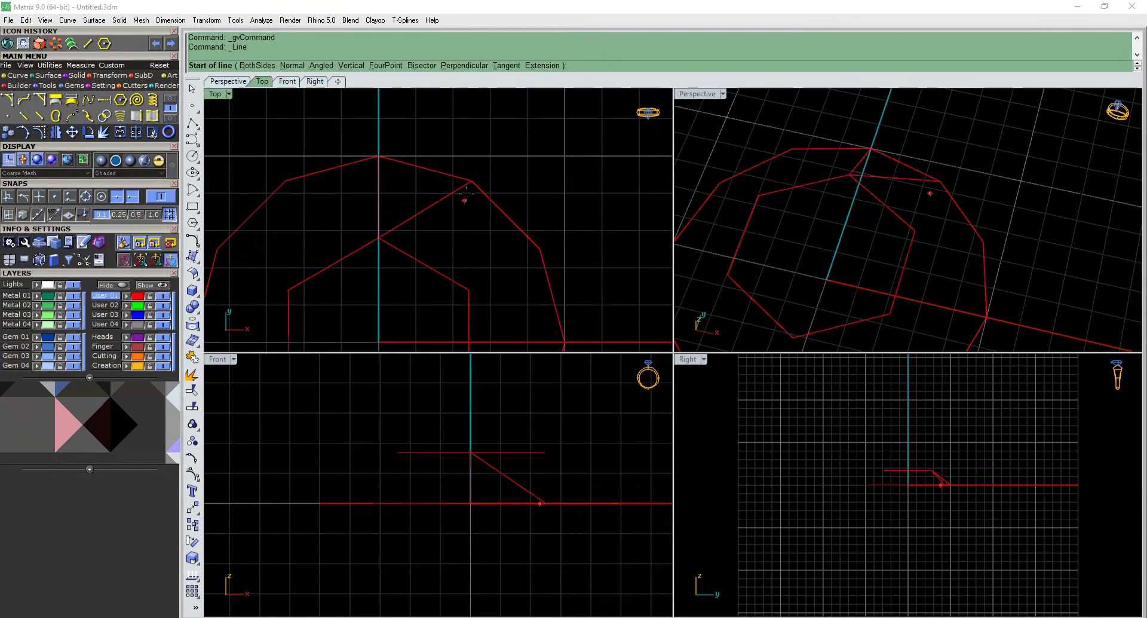
{"action": "key", "text": "Return"}
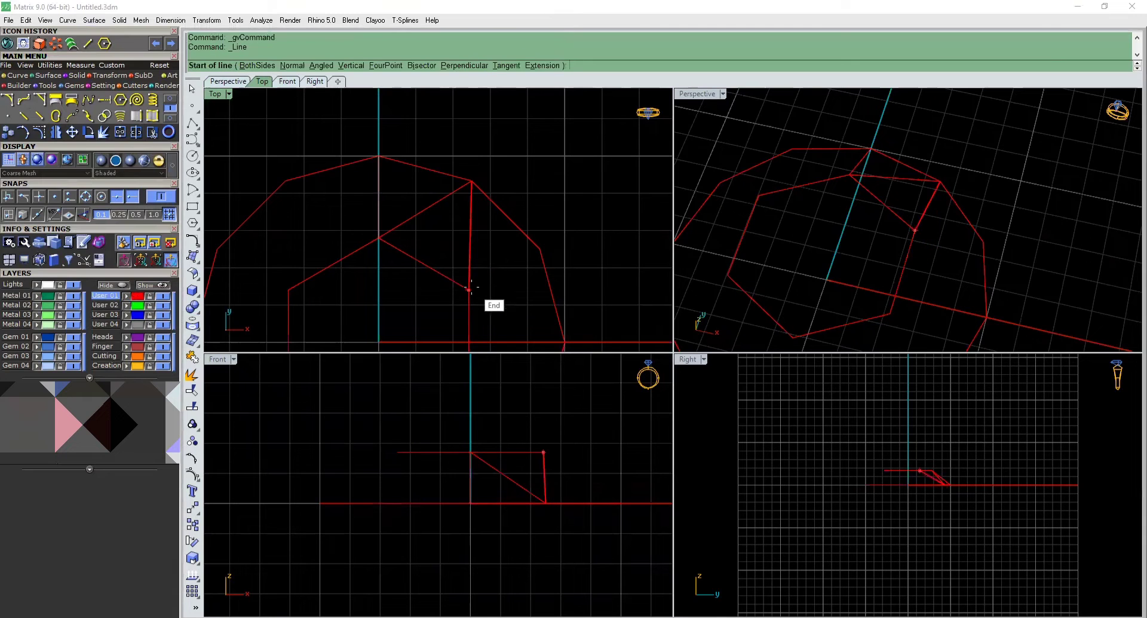
{"action": "left_click", "coordinate": [469, 289]}
{"action": "left_click", "coordinate": [539, 251]}
{"action": "scroll", "coordinate": [564, 198], "scroll_direction": "down", "scroll_amount": 2}
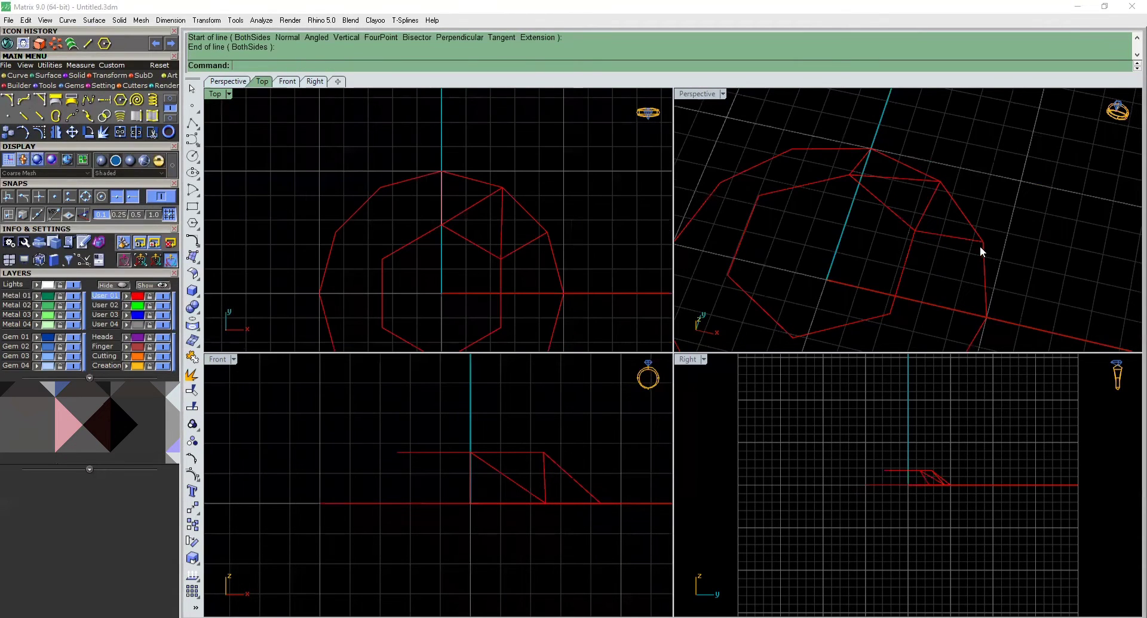
Loft the triangular facet between the two lines that meet at the first outer vertex clockwise from the Y axis.
{"action": "right_click_drag", "start_coordinate": [980, 245], "coordinate": [870, 208]}
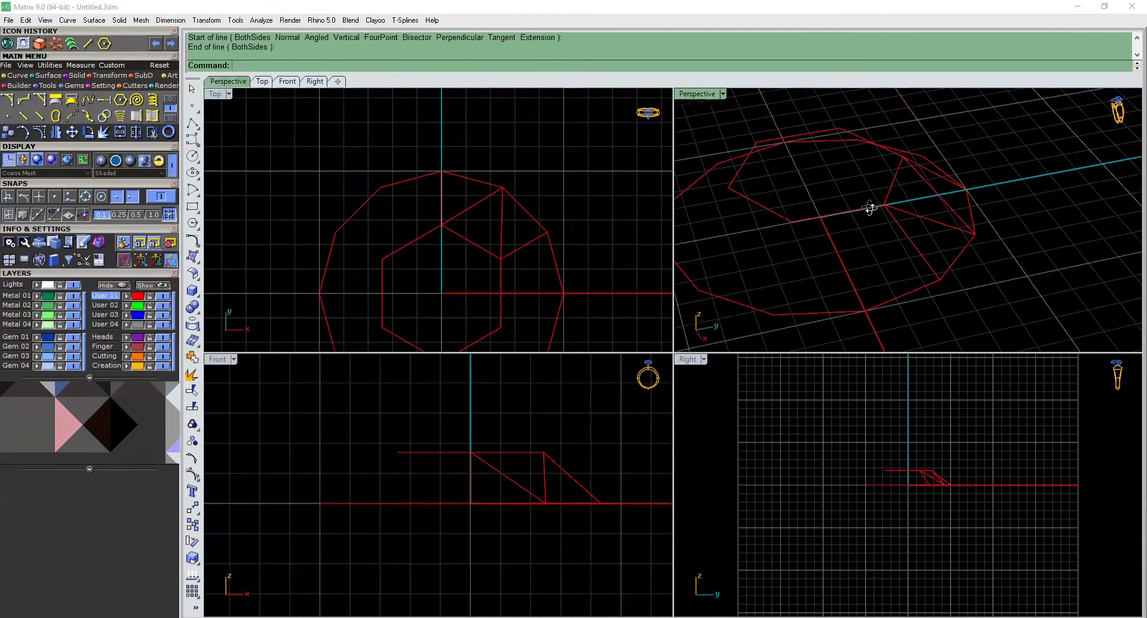
{"action": "left_click", "coordinate": [276, 148]}
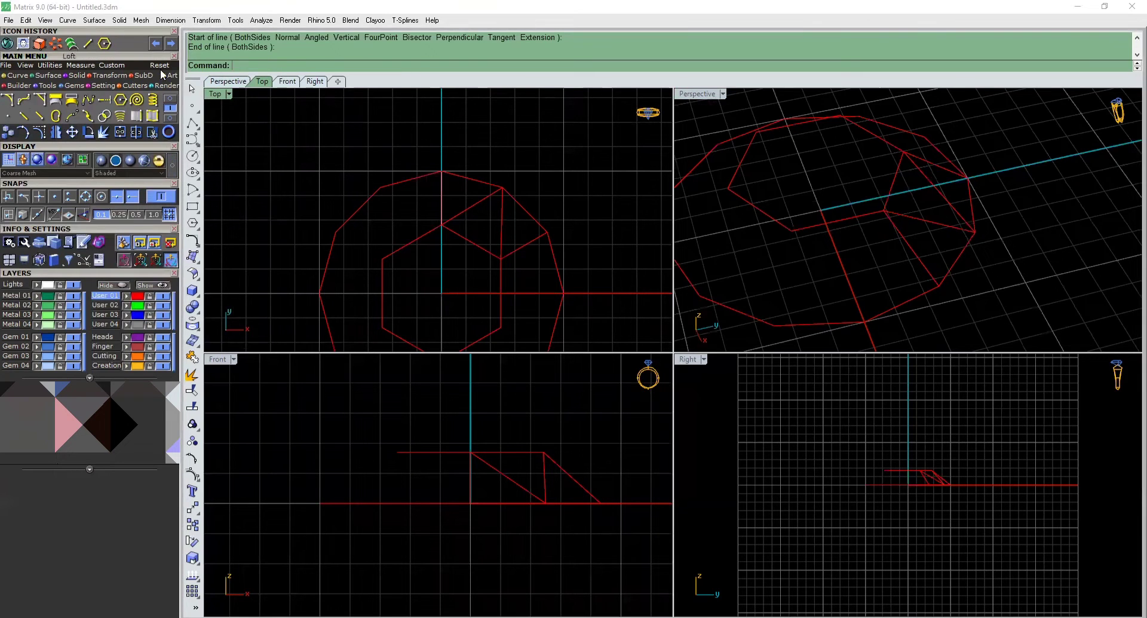
{"action": "scroll", "coordinate": [484, 212], "scroll_direction": "up", "scroll_amount": 2}
{"action": "left_click", "coordinate": [486, 200]}
{"action": "left_click", "coordinate": [503, 213]}
{"action": "key", "text": "Return"}
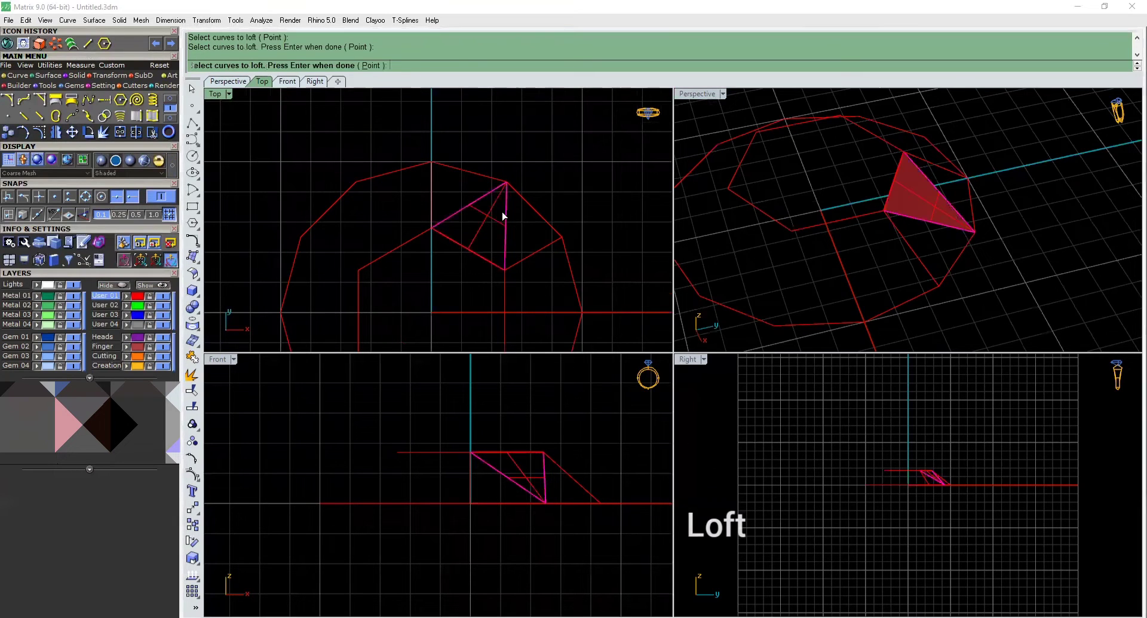
{"action": "left_click", "coordinate": [399, 268]}
Assign the lofted facet to the green Metal 01 layer and make Metal 01 the current layer.
{"action": "left_click", "coordinate": [488, 214]}
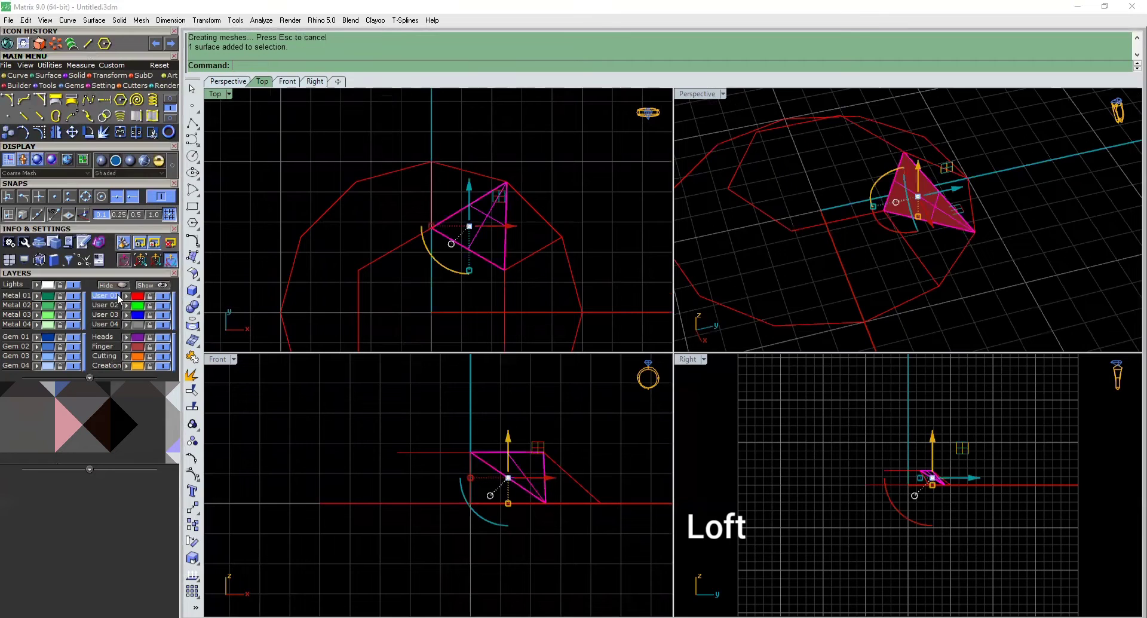
{"action": "left_click", "coordinate": [54, 294]}
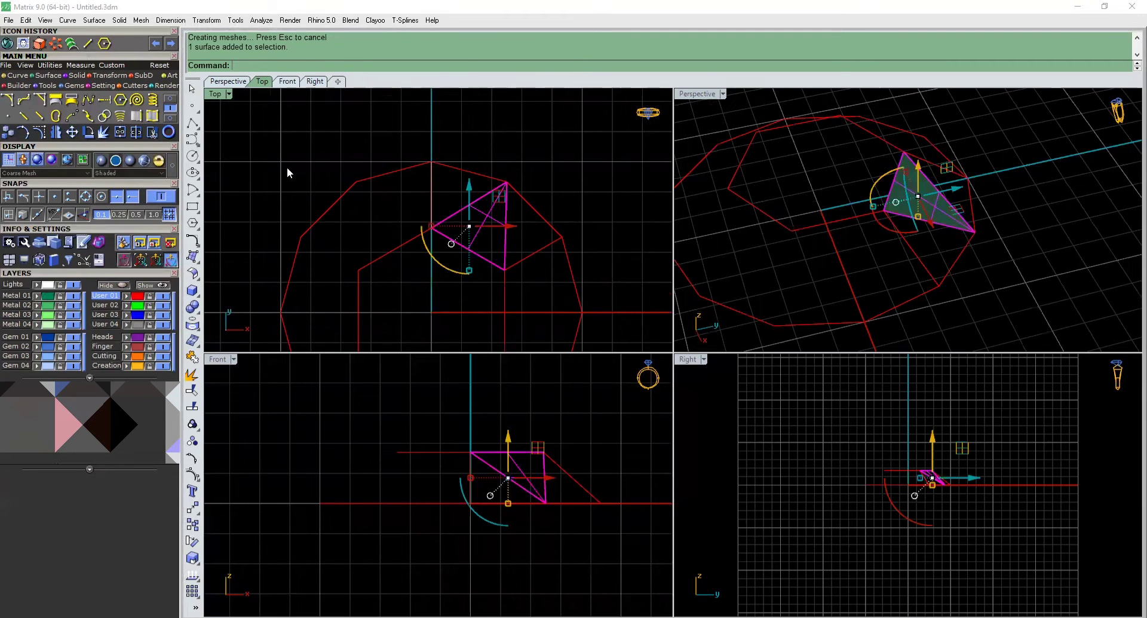
{"action": "left_click", "coordinate": [287, 166]}
{"action": "left_click", "coordinate": [48, 293]}
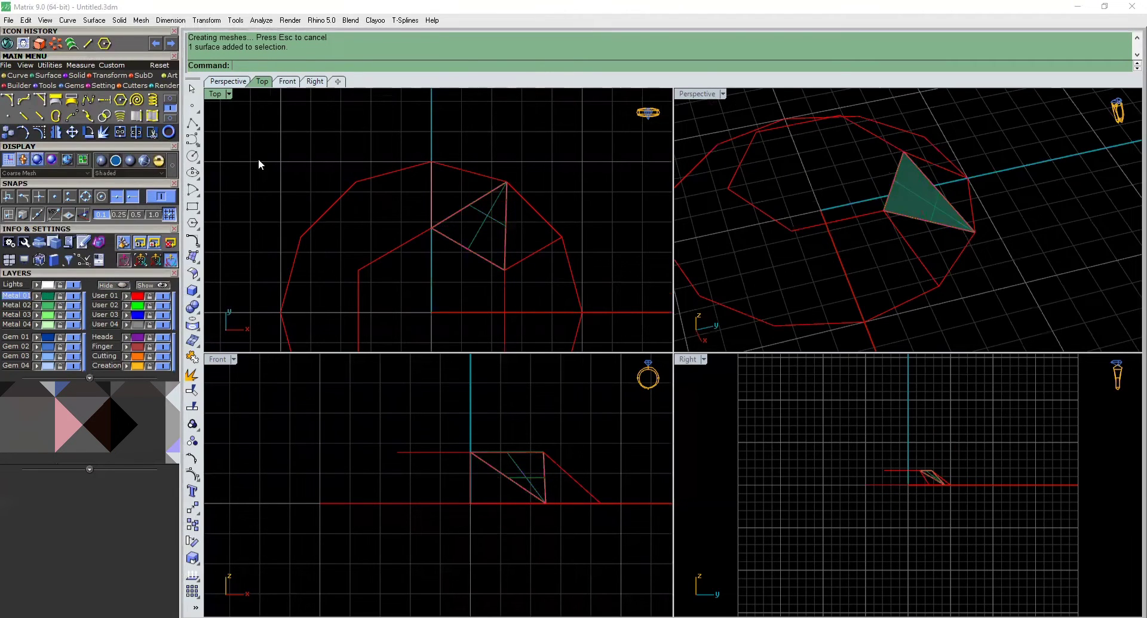
Try to loft the neighbouring facet between the Y-axis line and the adjacent diagonal line, and undo the loft.
{"action": "left_click", "coordinate": [70, 44]}
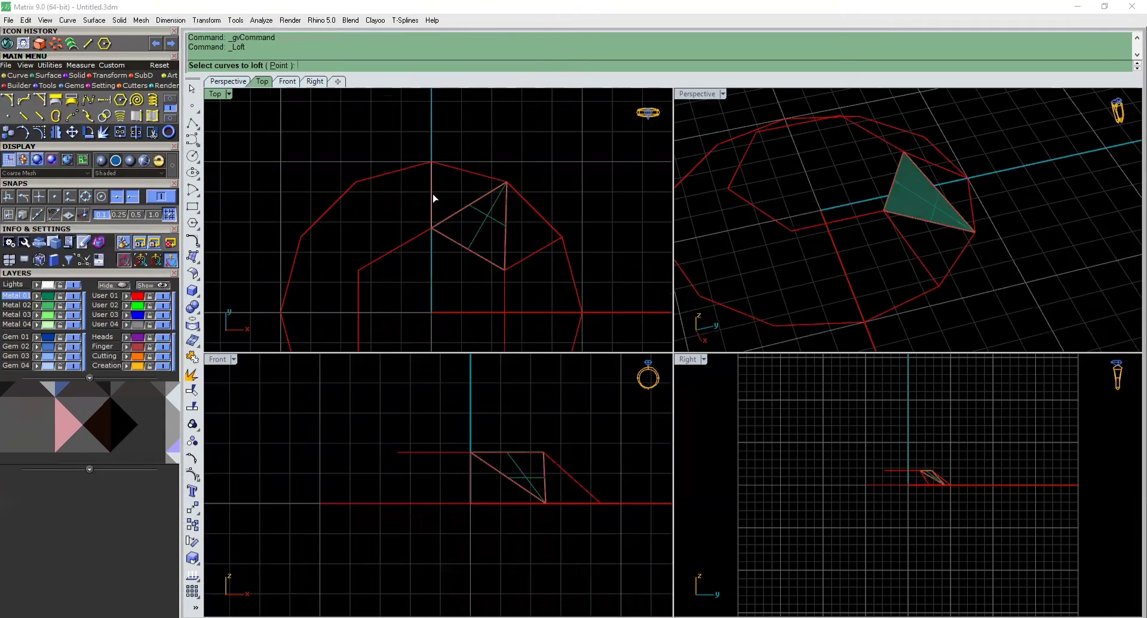
{"action": "left_click", "coordinate": [461, 206]}
{"action": "left_click", "coordinate": [496, 235]}
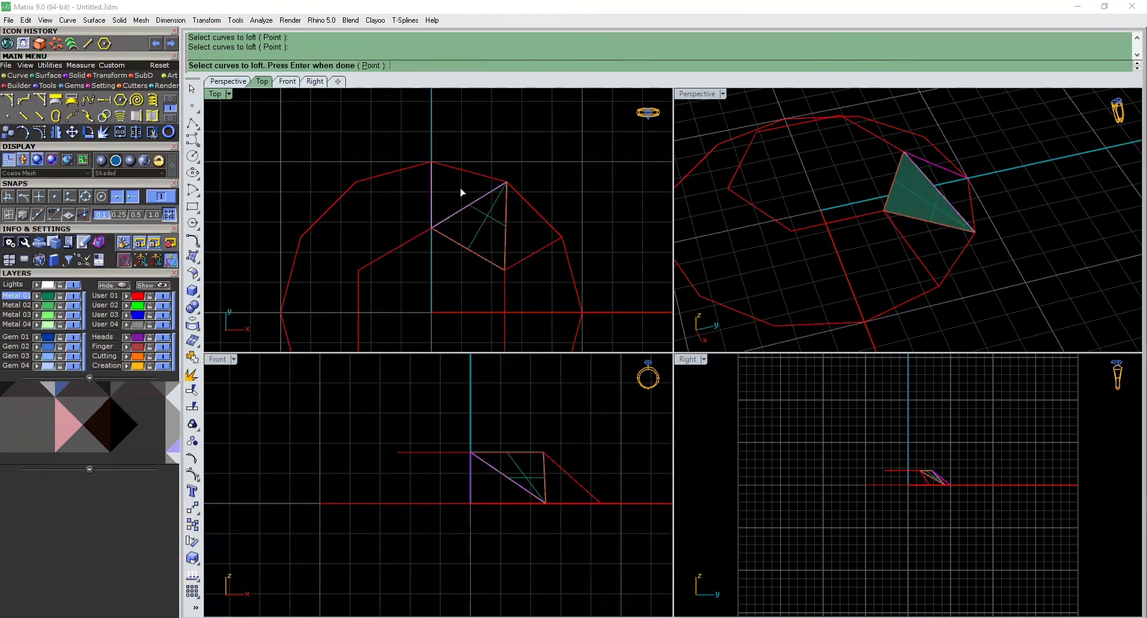
{"action": "key", "text": "Return"}
{"action": "left_click", "coordinate": [392, 266]}
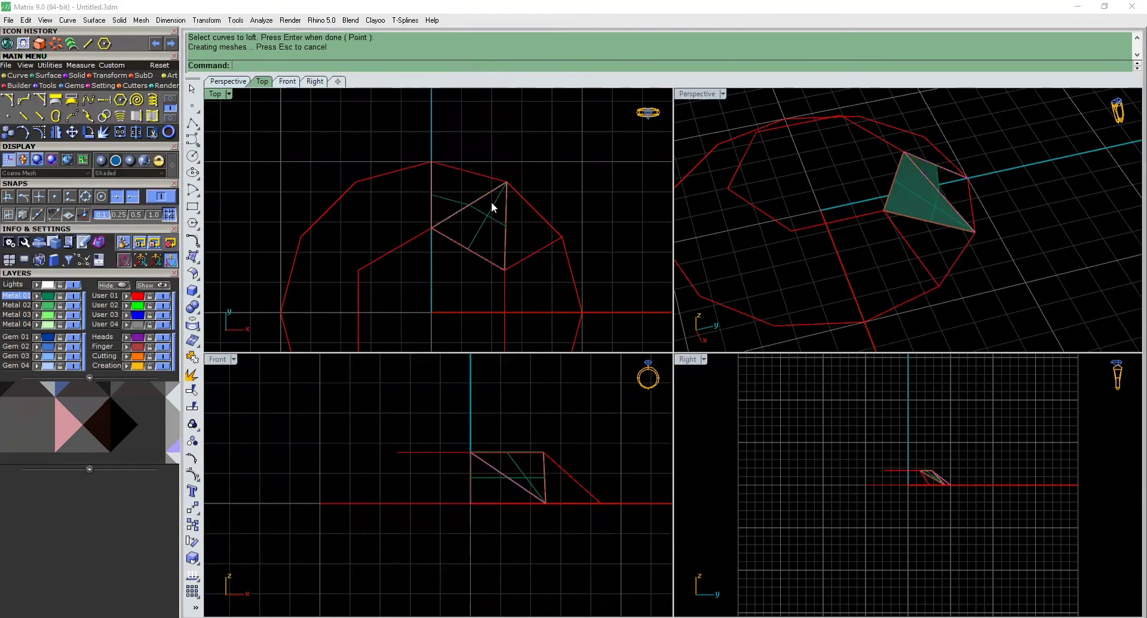
{"action": "key", "text": "ctrl+z"}
Loft the Y-axis line and the adjacent diagonal with straight sections, reversing one curve's direction through Align Curves.
{"action": "right_click", "coordinate": [434, 183]}
{"action": "left_click", "coordinate": [432, 184]}
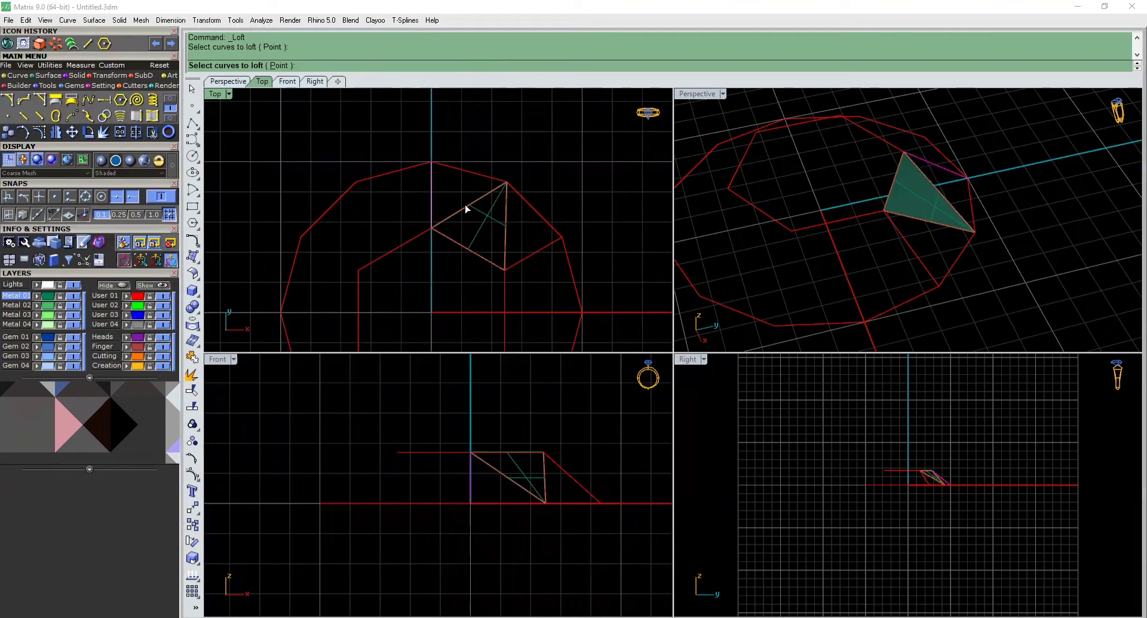
{"action": "left_click", "coordinate": [467, 209]}
{"action": "left_click", "coordinate": [496, 236]}
{"action": "left_click", "coordinate": [504, 207]}
{"action": "key", "text": "Return"}
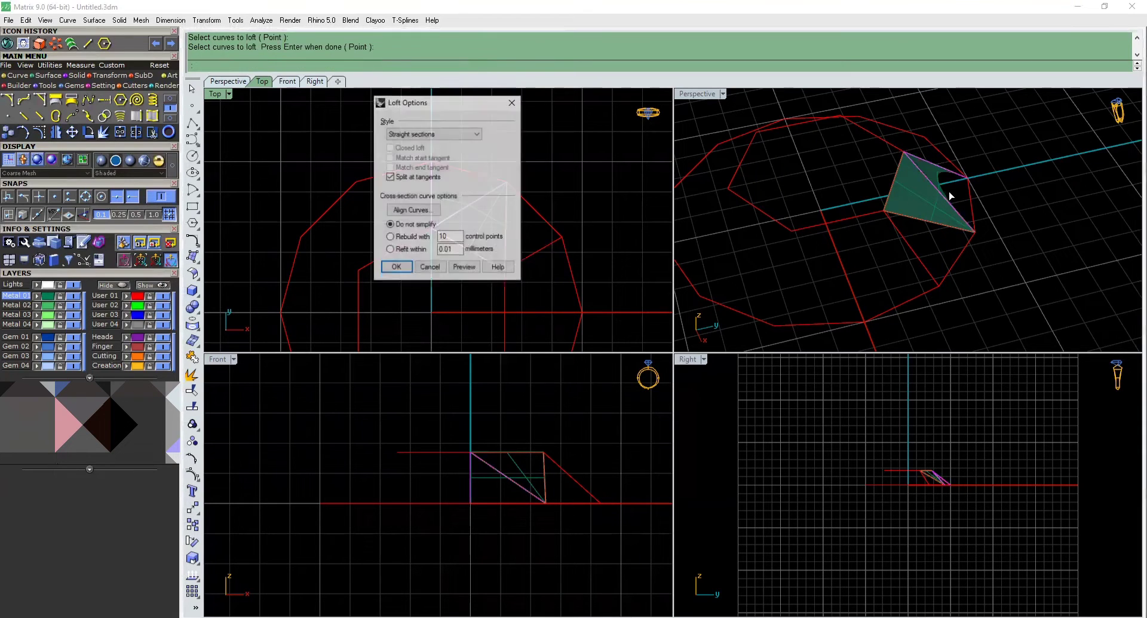
{"action": "left_click", "coordinate": [396, 266]}
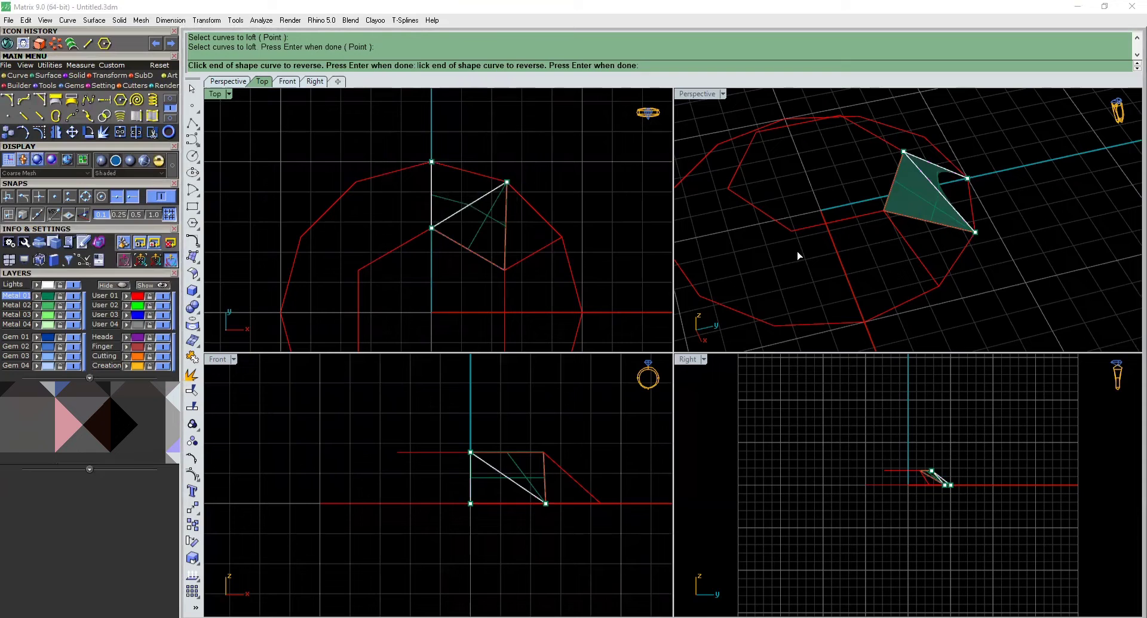
{"action": "left_click", "coordinate": [975, 231]}
{"action": "right_click", "coordinate": [1018, 167]}
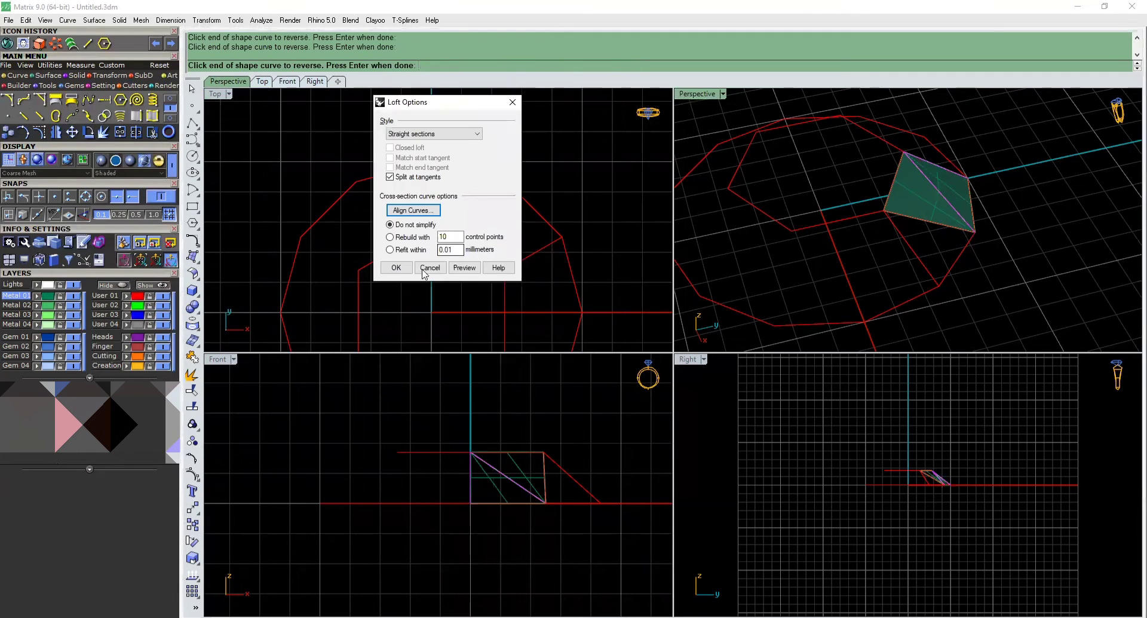
{"action": "left_click", "coordinate": [396, 267]}
Loft the third facet between the two lines meeting at the hexagon's next clockwise vertex, reversing one curve through Align Curves.
{"action": "right_click", "coordinate": [540, 211]}
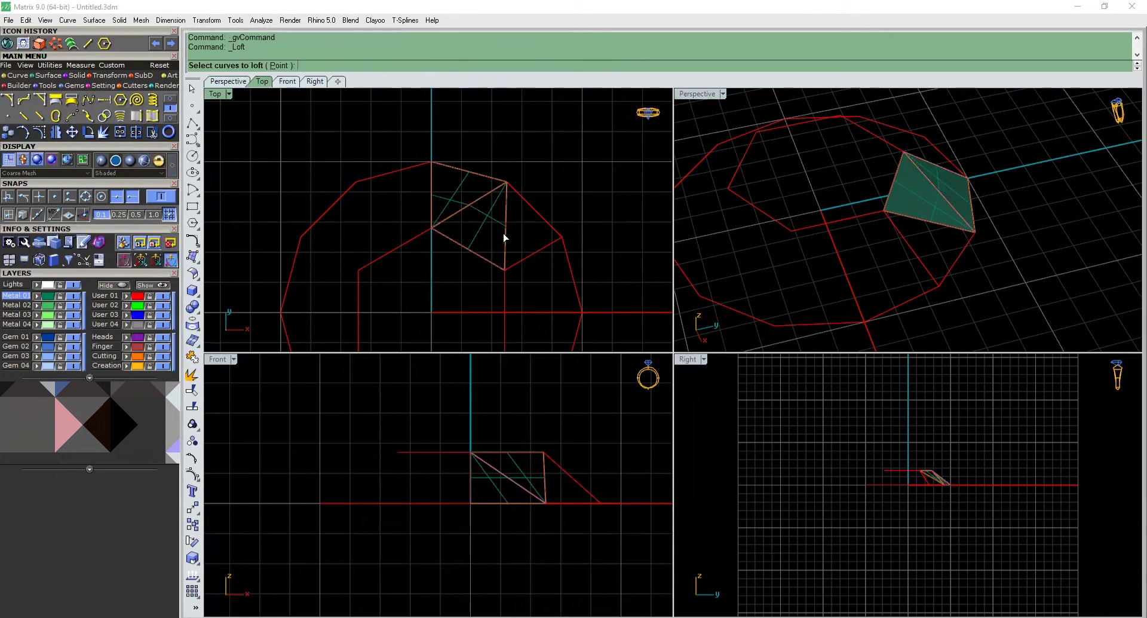
{"action": "left_click", "coordinate": [505, 234]}
{"action": "left_click", "coordinate": [532, 265]}
{"action": "left_click", "coordinate": [538, 250]}
{"action": "right_click", "coordinate": [580, 200]}
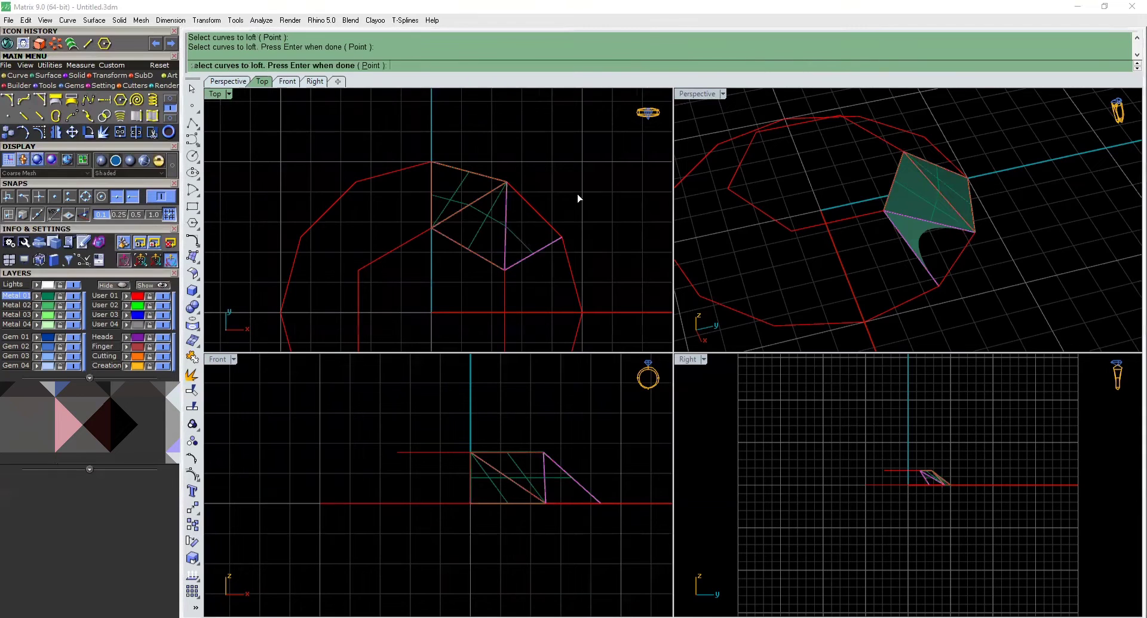
{"action": "left_click", "coordinate": [416, 210]}
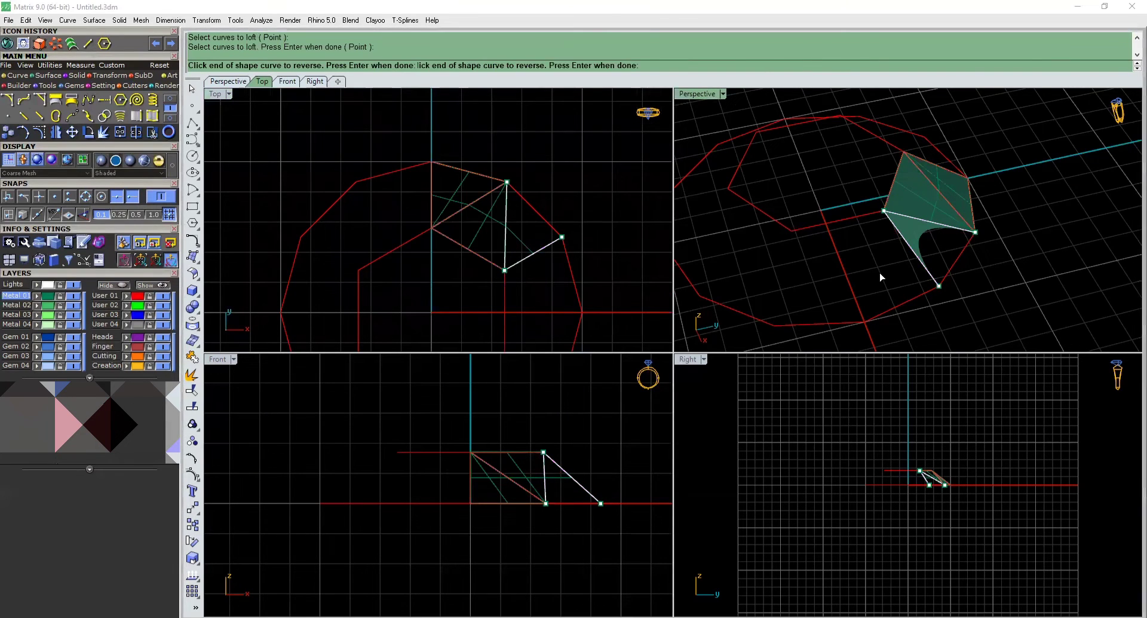
{"action": "left_click", "coordinate": [940, 286]}
{"action": "right_click", "coordinate": [1032, 215]}
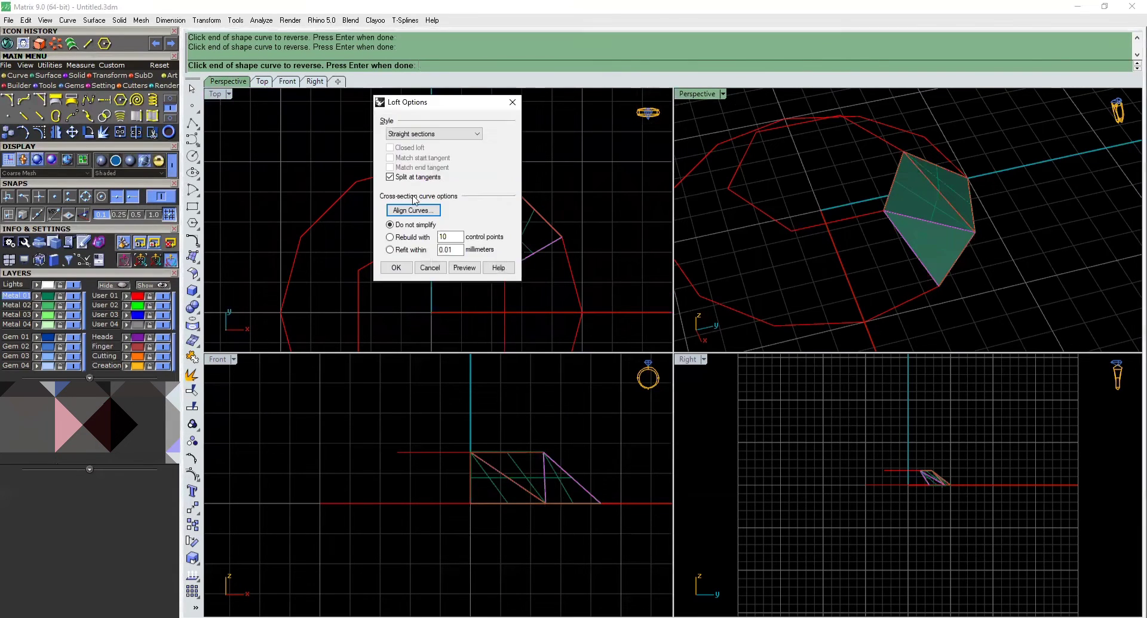
{"action": "left_click", "coordinate": [398, 268]}
Polar array the three lofted facets around the origin with 6 items over 360 degrees.
{"action": "left_click", "coordinate": [944, 181]}
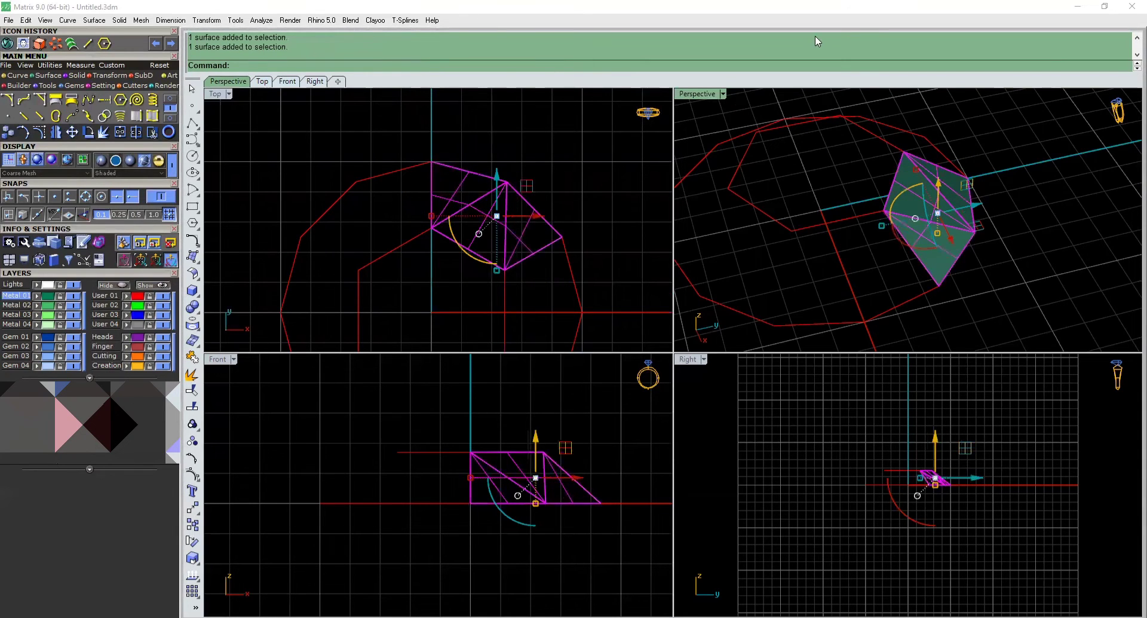
{"action": "left_click", "coordinate": [445, 169]}
{"action": "scroll", "coordinate": [445, 169], "scroll_direction": "down", "scroll_amount": 4}
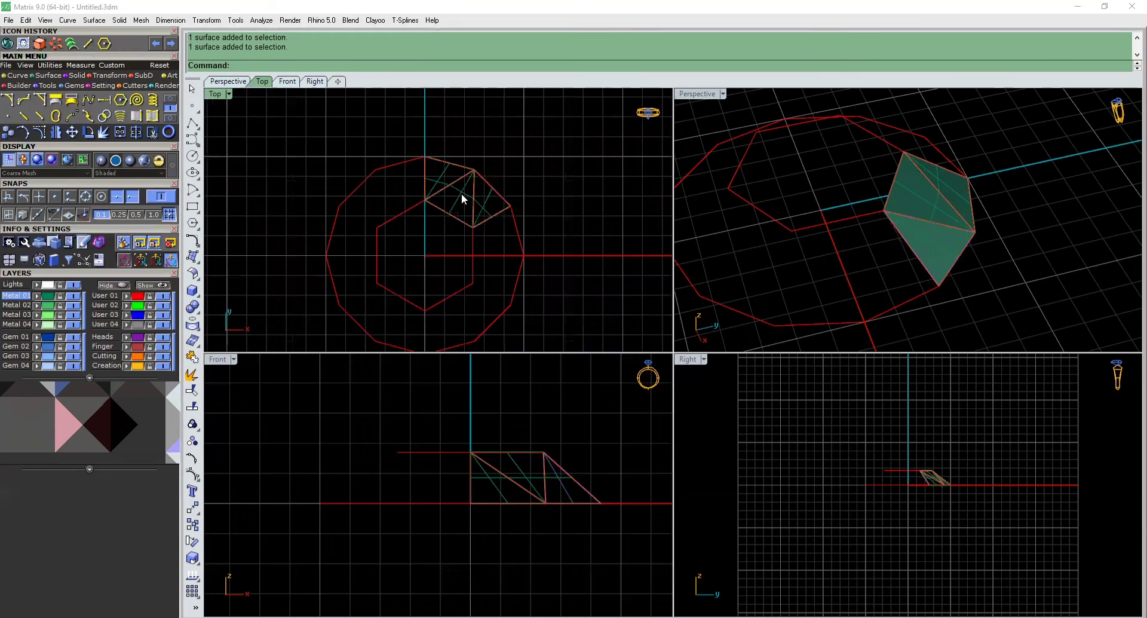
{"action": "left_click", "coordinate": [461, 192]}
{"action": "scroll", "coordinate": [448, 181], "scroll_direction": "up", "scroll_amount": 4}
{"action": "left_click", "coordinate": [433, 178], "text": "shift"}
{"action": "left_click", "coordinate": [504, 210], "text": "shift"}
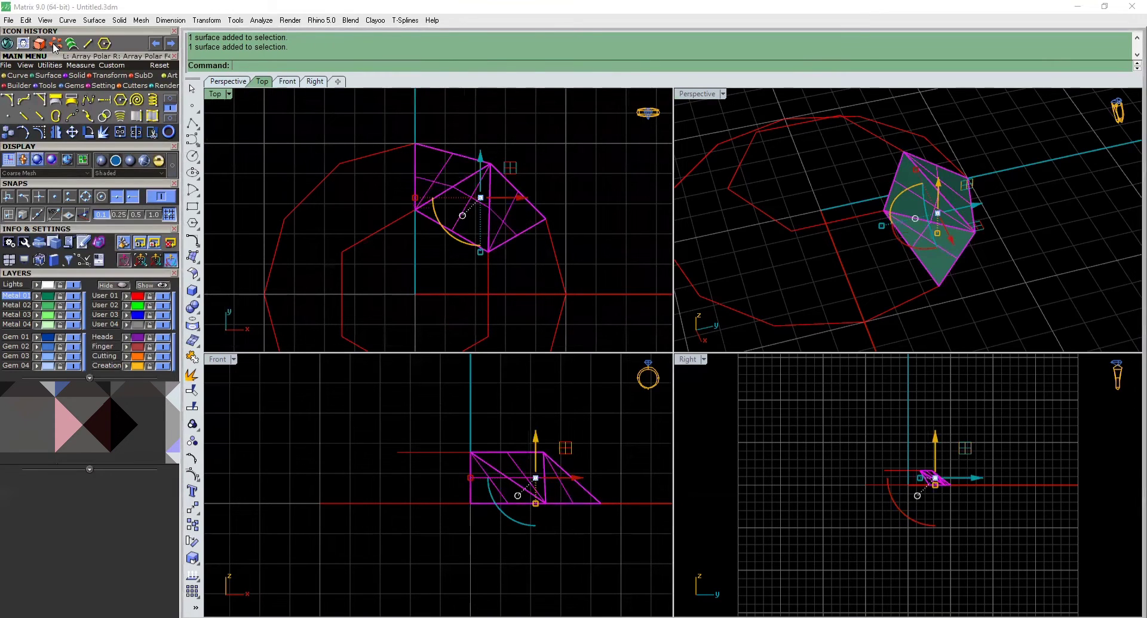
{"action": "left_click", "coordinate": [105, 43]}
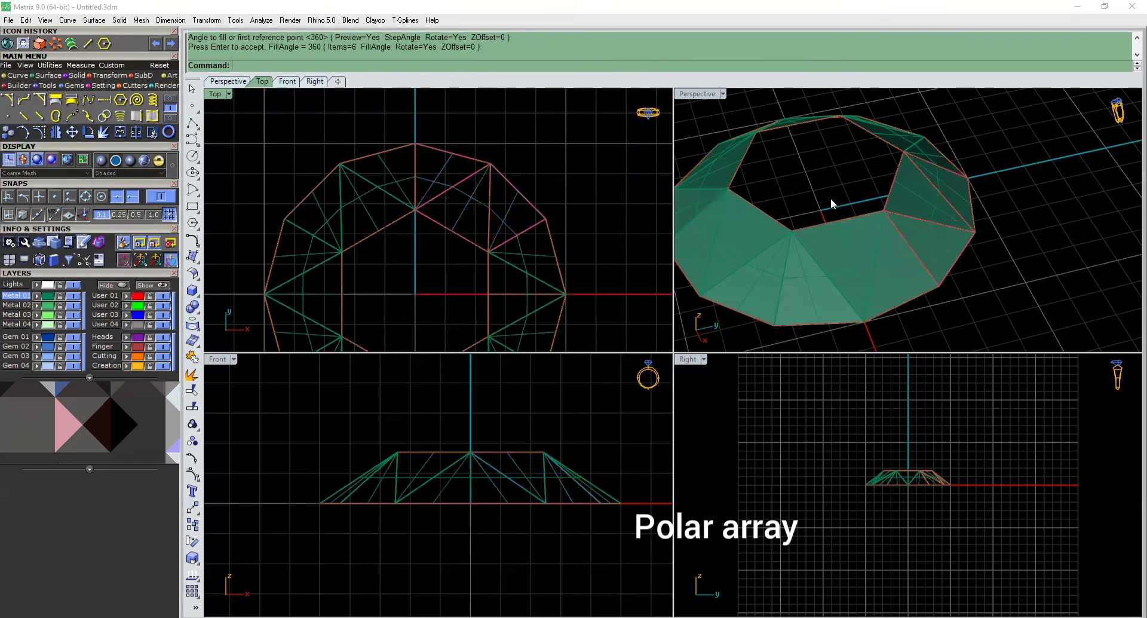
{"action": "right_click_drag", "start_coordinate": [942, 248], "coordinate": [968, 233]}
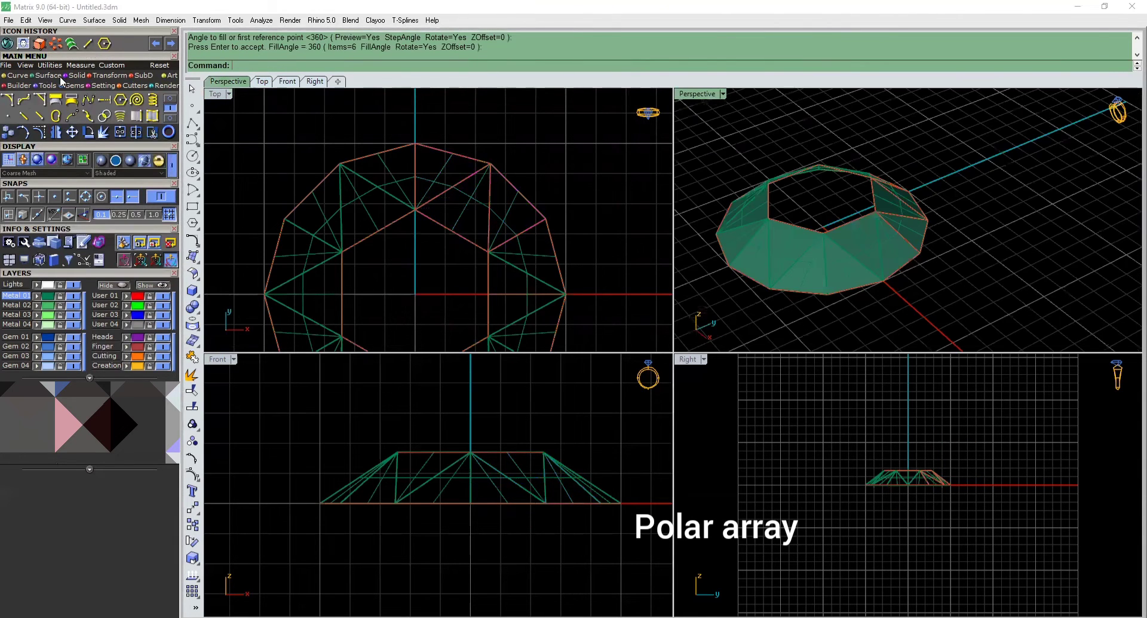
Draw a line from the hexagon's Y-axis vertex up to a point above it on the Z axis and assign it to the red layer.
{"action": "left_click", "coordinate": [89, 45]}
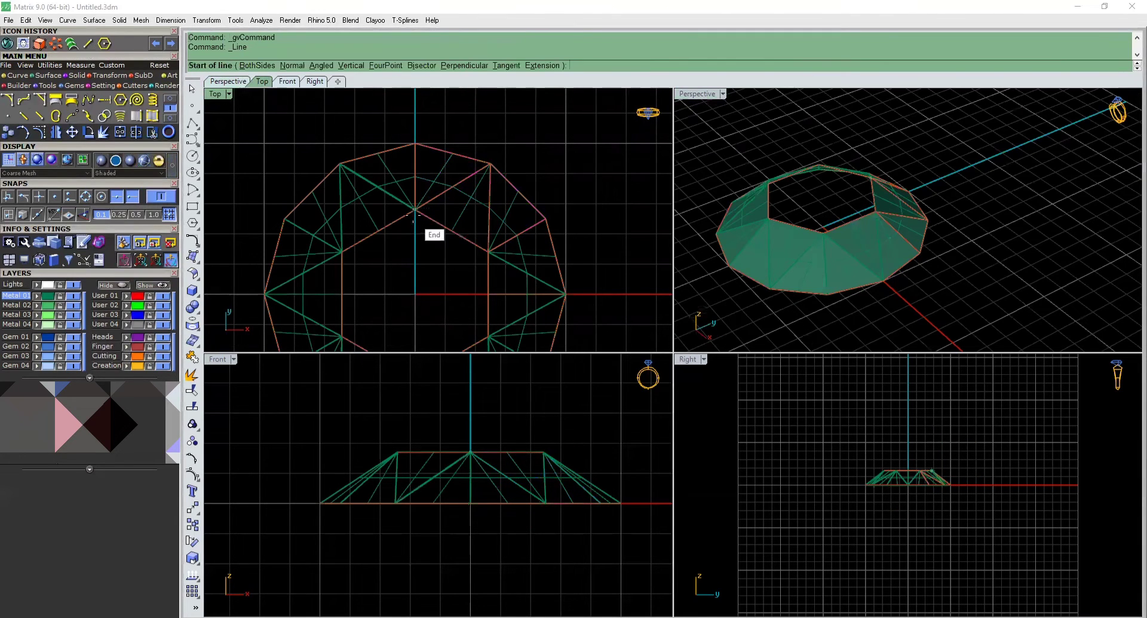
{"action": "left_click", "coordinate": [415, 210]}
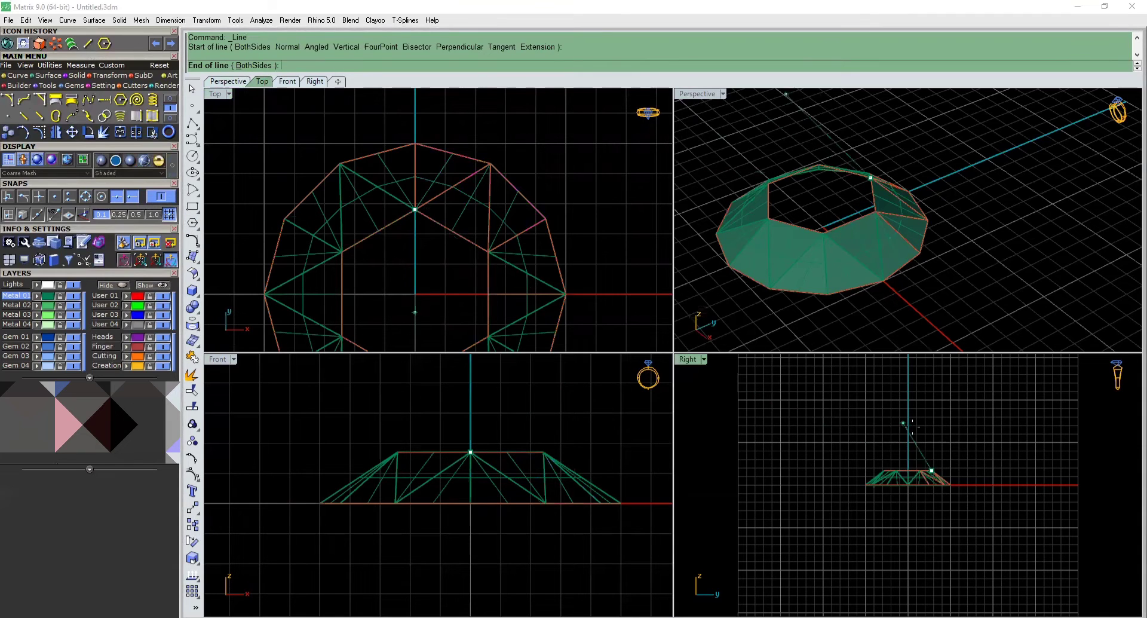
{"action": "scroll", "coordinate": [863, 426], "scroll_direction": "up", "scroll_amount": 6}
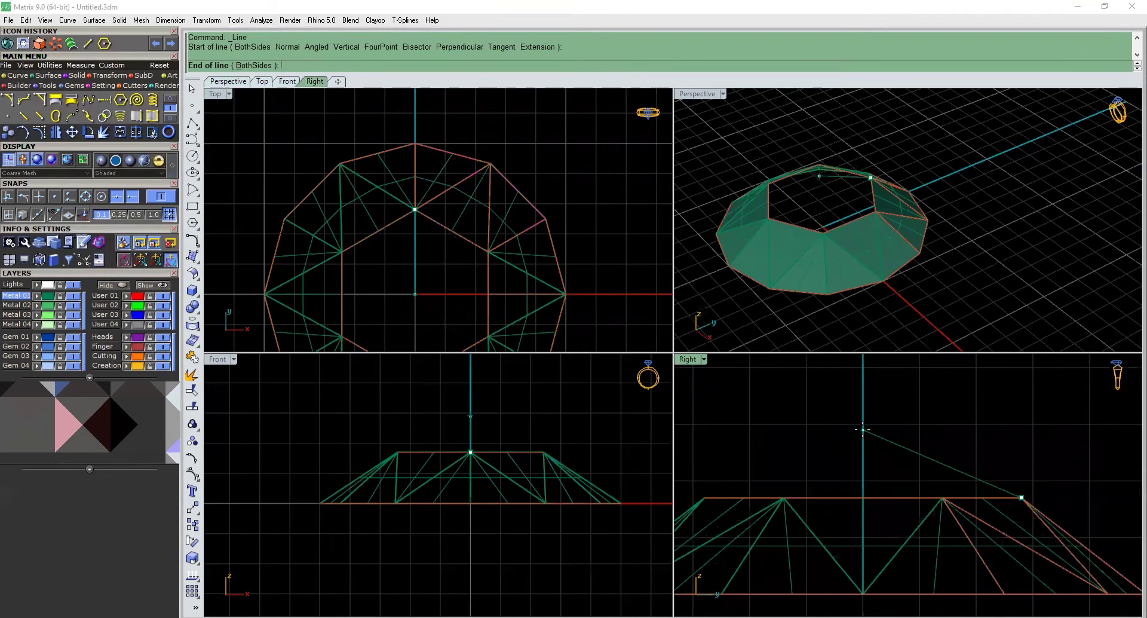
{"action": "left_click", "coordinate": [864, 426]}
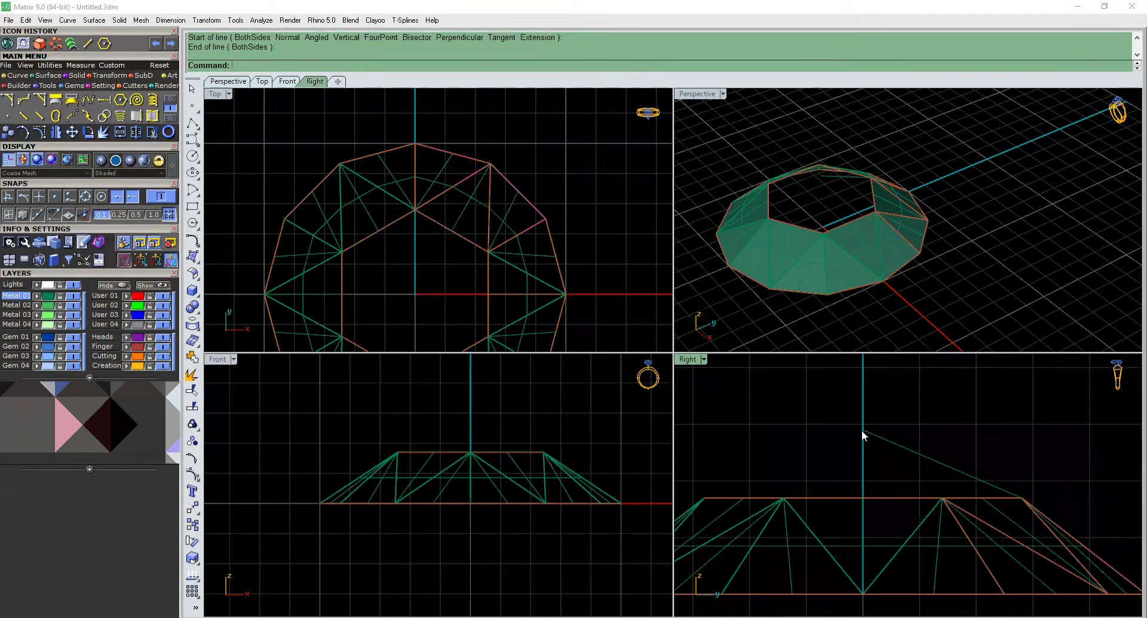
{"action": "left_click", "coordinate": [416, 263]}
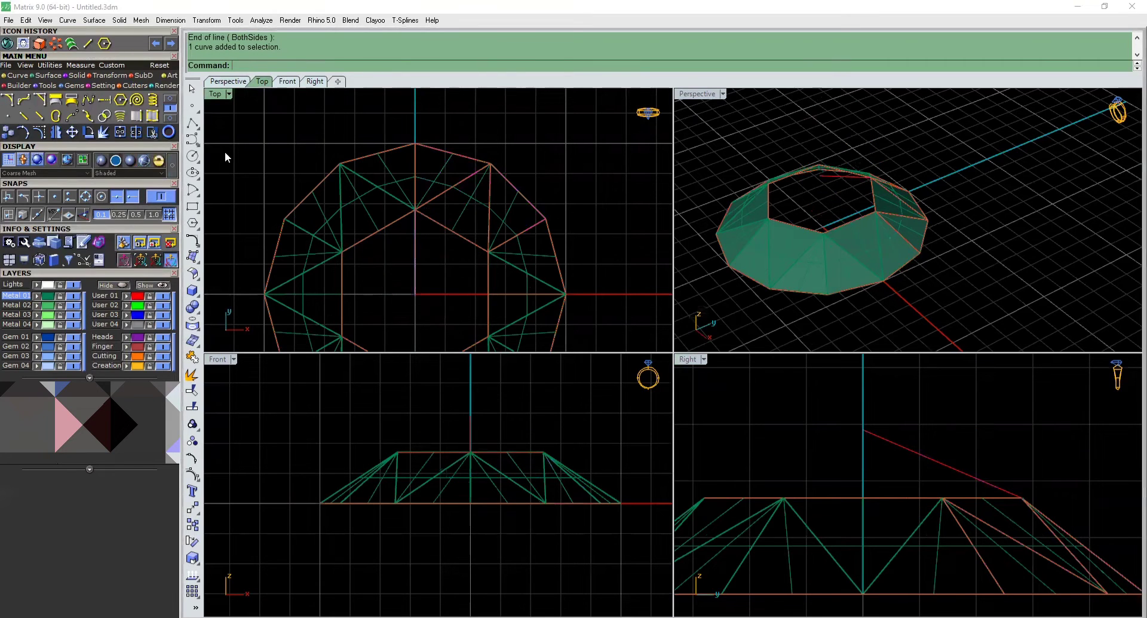
Draw a line from that apex to the hexagon's next clockwise vertex and assign it to the red layer.
{"action": "key", "text": "Return"}
{"action": "left_click", "coordinate": [416, 293]}
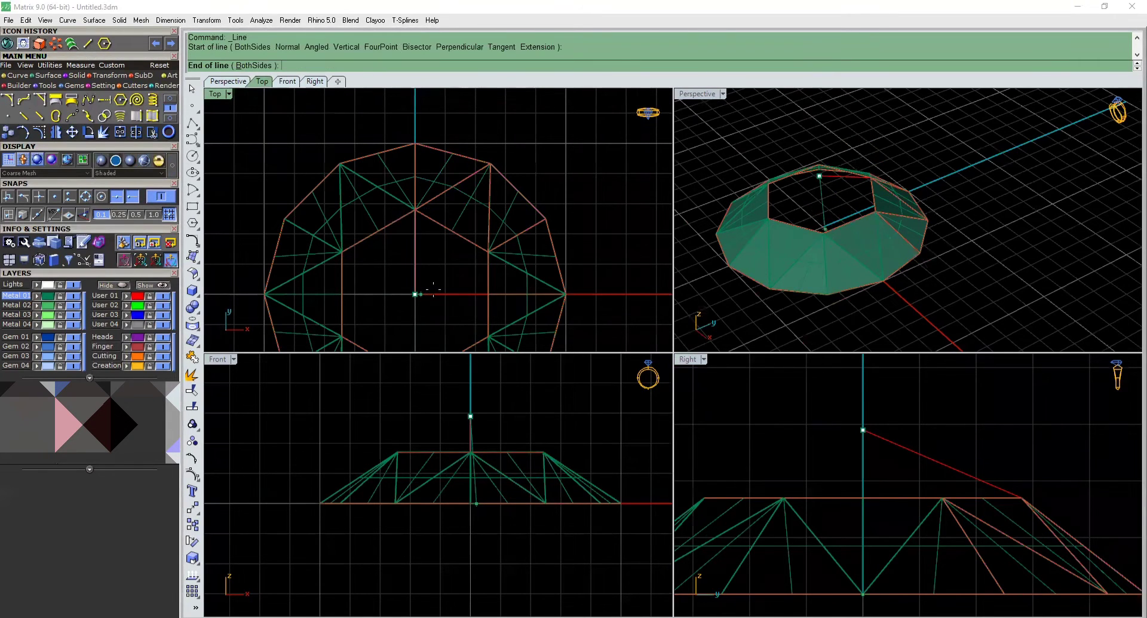
{"action": "left_click", "coordinate": [488, 253]}
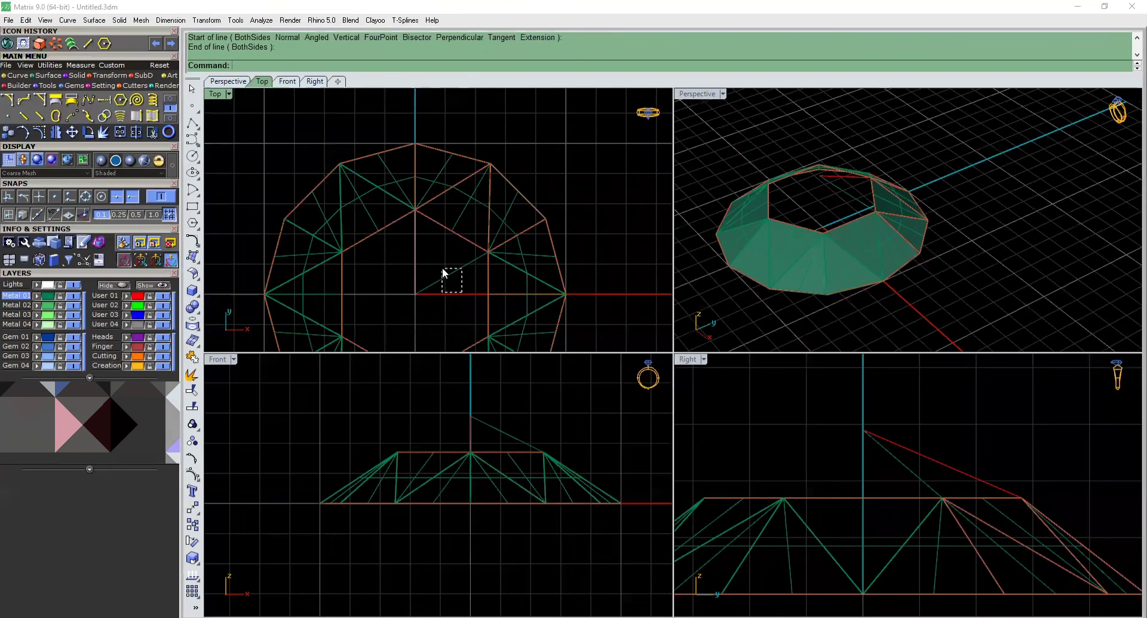
{"action": "left_click", "coordinate": [442, 273]}
{"action": "left_click", "coordinate": [231, 158]}
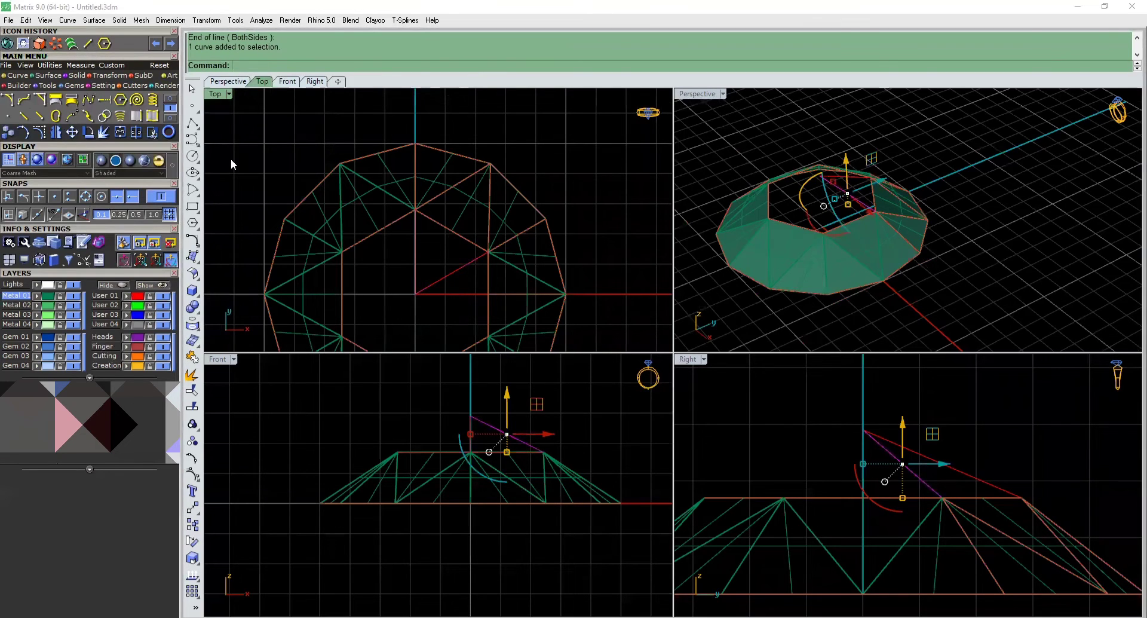
Loft the two apex lines with straight sections to form a triangular top facet.
{"action": "left_click", "coordinate": [72, 43]}
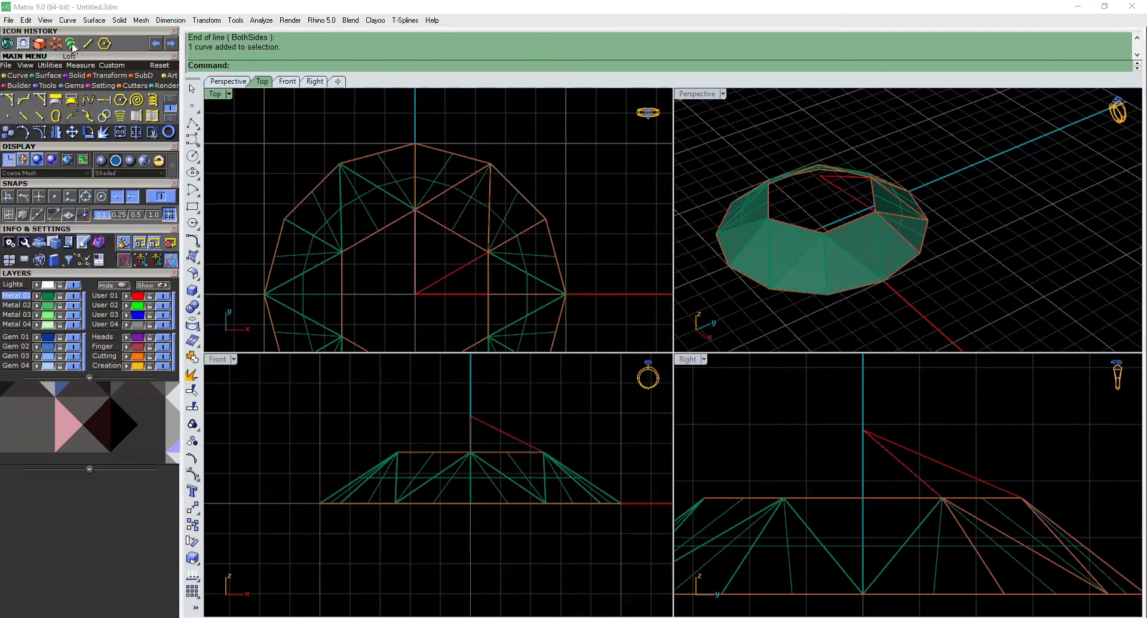
{"action": "left_click", "coordinate": [423, 290]}
{"action": "right_click", "coordinate": [422, 290]}
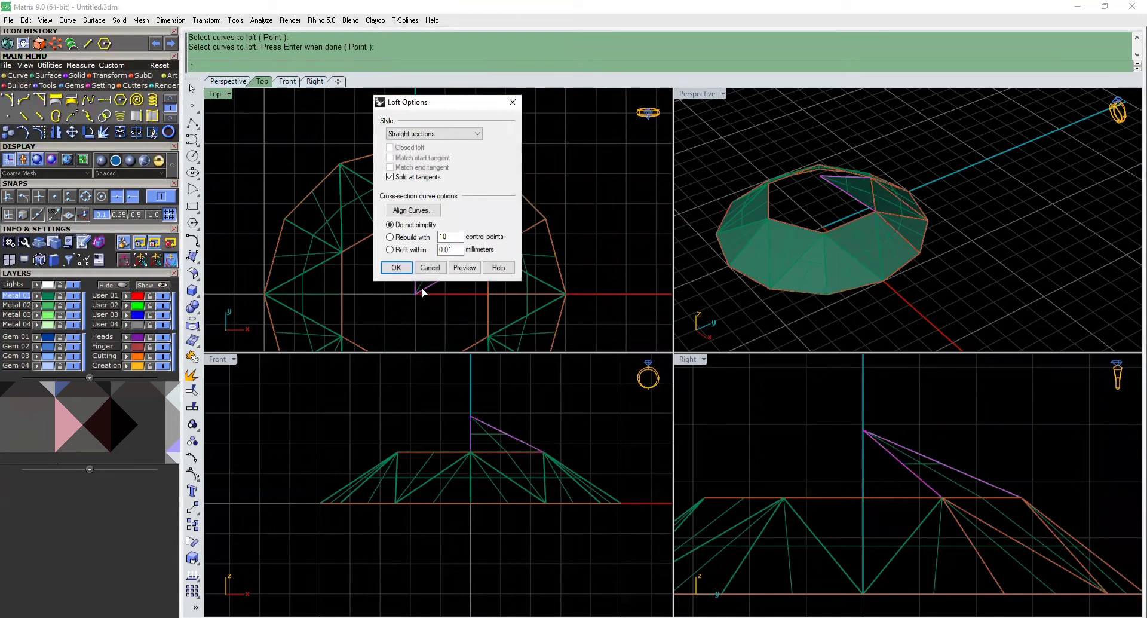
{"action": "left_click", "coordinate": [396, 267]}
Polar array the triangular top facet around the origin (0) with 6 items over 360 degrees.
{"action": "scroll", "coordinate": [923, 185], "scroll_direction": "up", "scroll_amount": 3}
{"action": "left_click", "coordinate": [852, 184]}
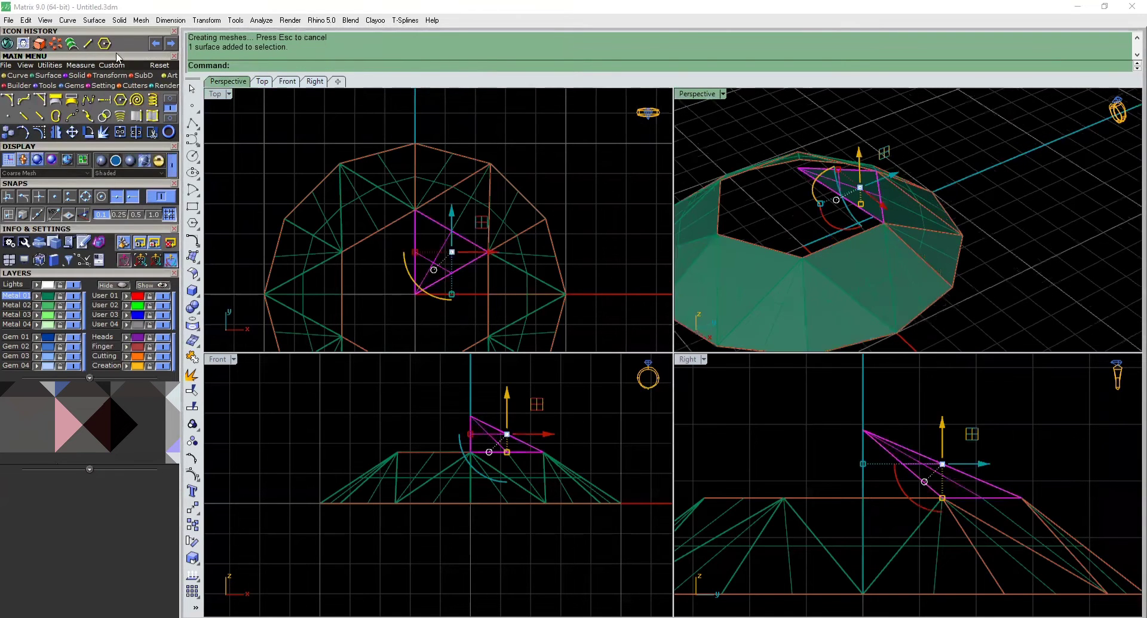
{"action": "left_click", "coordinate": [56, 43]}
{"action": "type", "text": "0"}
{"action": "key", "text": "Return"}
{"action": "key", "text": "Return"}
{"action": "key", "text": "Return"}
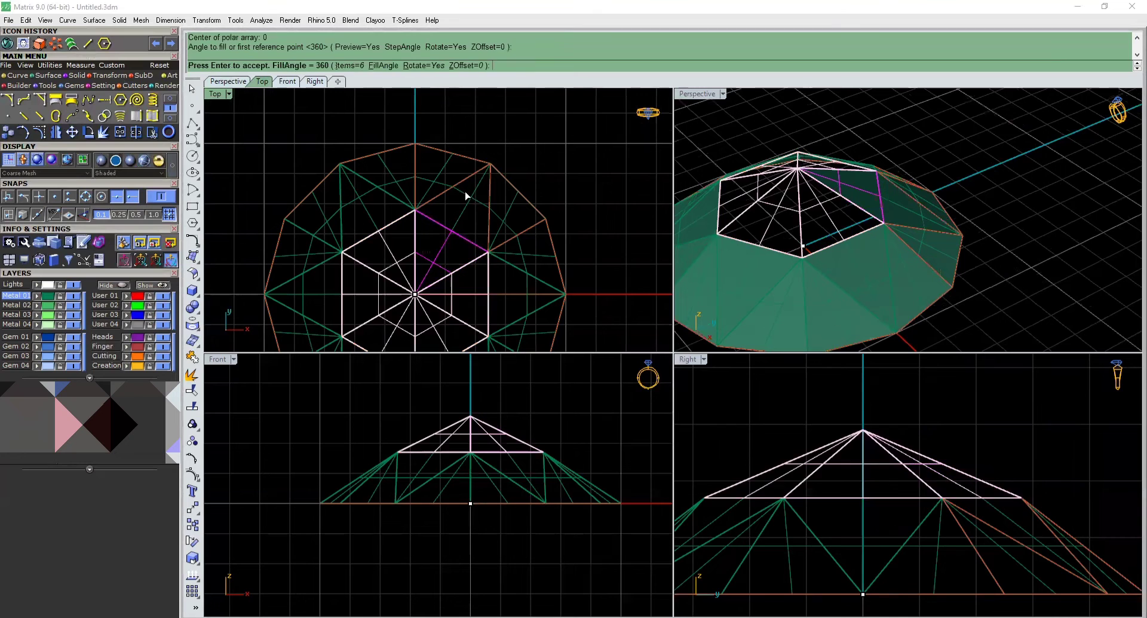
{"action": "key", "text": "Return"}
{"action": "key", "text": "Escape"}
Duplicate the 12-sided base polygon a short distance straight down.
{"action": "right_click_drag", "start_coordinate": [703, 199], "coordinate": [927, 276]}
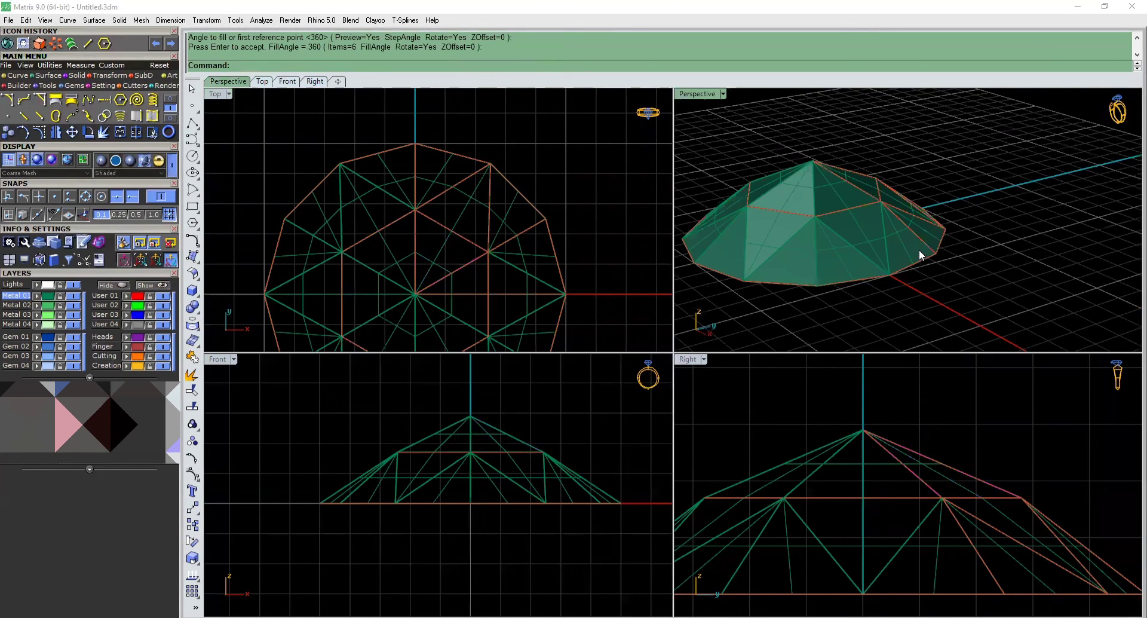
{"action": "left_click", "coordinate": [919, 249]}
{"action": "left_click", "coordinate": [956, 289]}
{"action": "left_click_drag", "start_coordinate": [472, 466], "coordinate": [471, 475], "text": "alt"}
{"action": "left_click", "coordinate": [460, 379]}
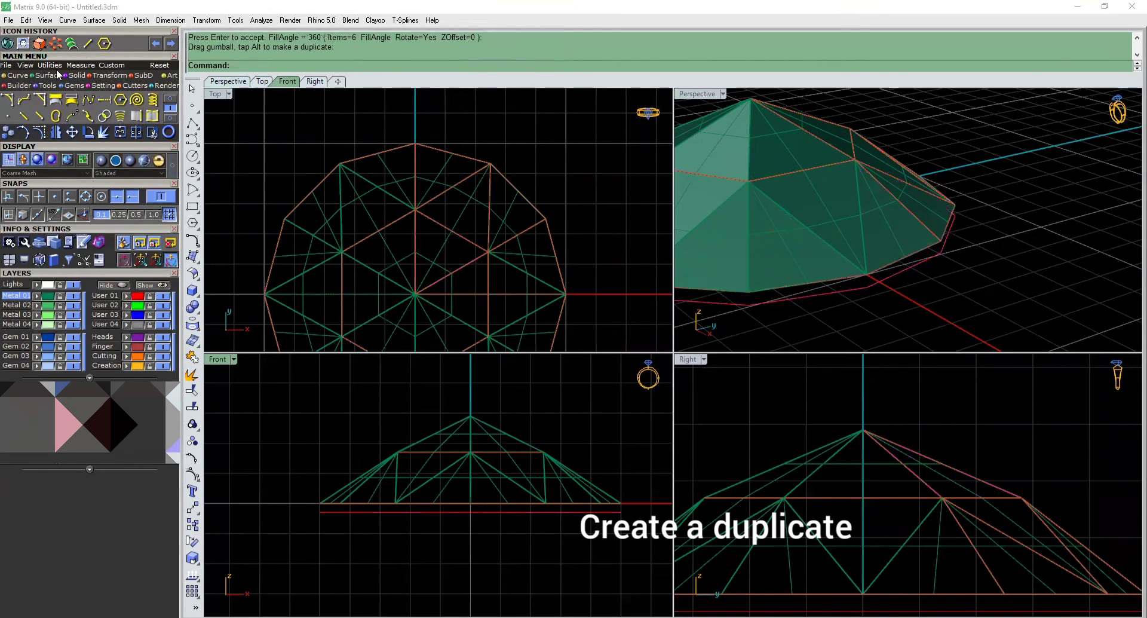
Loft the 12-sided polygon and its lowered copy with straight sections to form the girdle band.
{"action": "left_click", "coordinate": [72, 46]}
{"action": "scroll", "coordinate": [860, 287], "scroll_direction": "up", "scroll_amount": 3}
{"action": "left_click", "coordinate": [875, 277]}
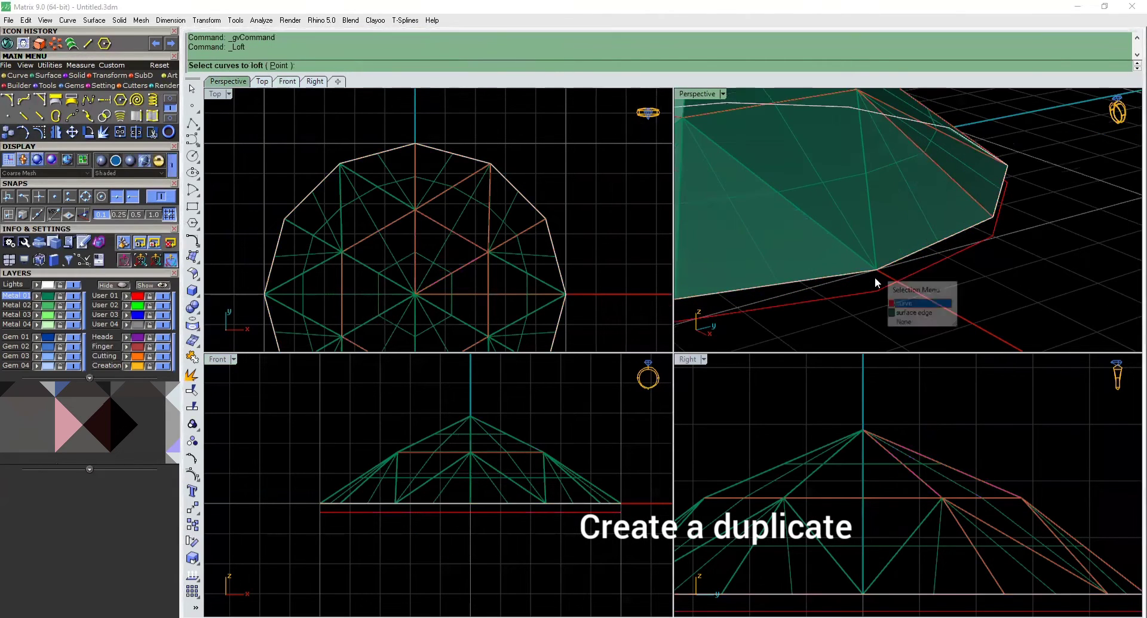
{"action": "left_click", "coordinate": [920, 303]}
{"action": "scroll", "coordinate": [877, 304], "scroll_direction": "up", "scroll_amount": 2}
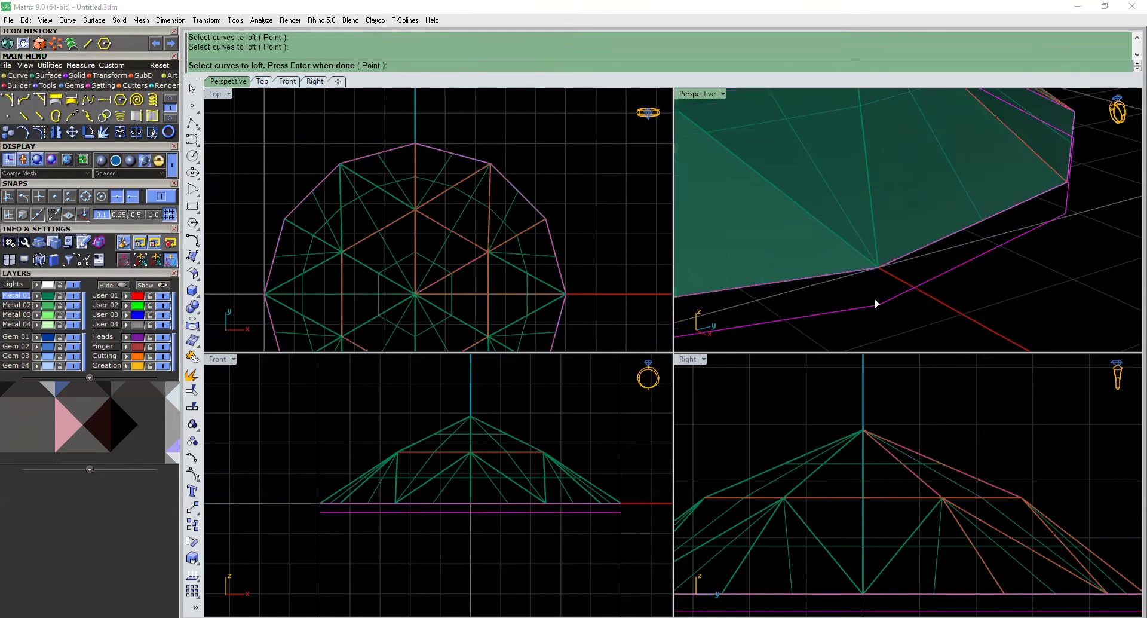
{"action": "left_click", "coordinate": [877, 303]}
{"action": "key", "text": "Return"}
{"action": "key", "text": "Return"}
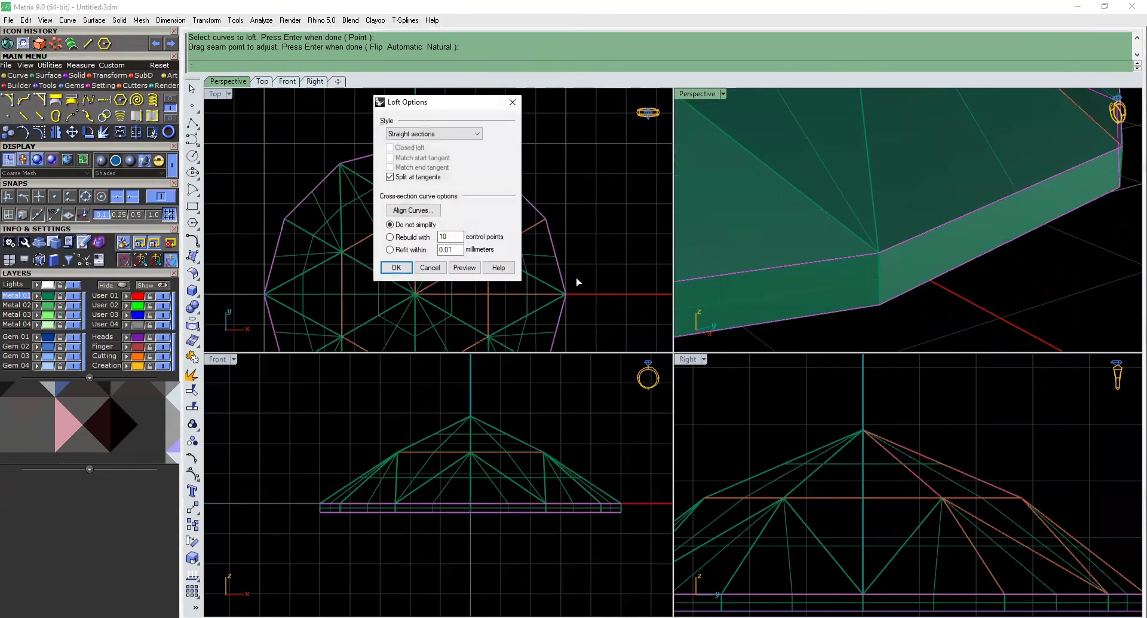
{"action": "left_click", "coordinate": [409, 272]}
Duplicate the hexagon curve straight down to slightly below the lowered 12-sided polygon.
{"action": "scroll", "coordinate": [902, 188], "scroll_direction": "down", "scroll_amount": 4}
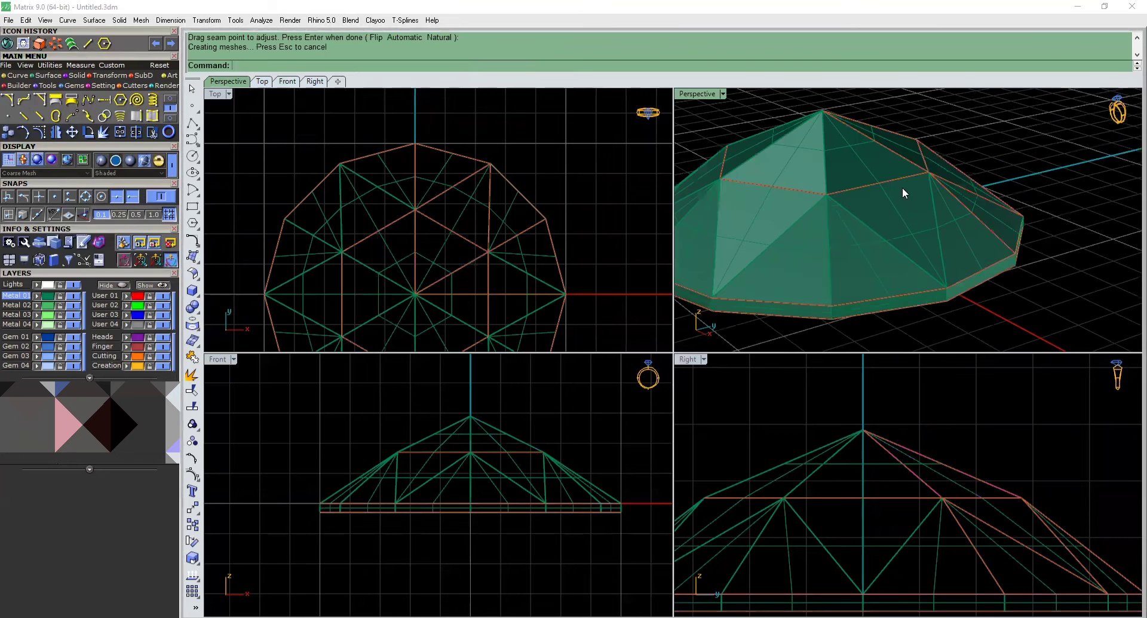
{"action": "left_click", "coordinate": [896, 178]}
{"action": "left_click", "coordinate": [934, 209]}
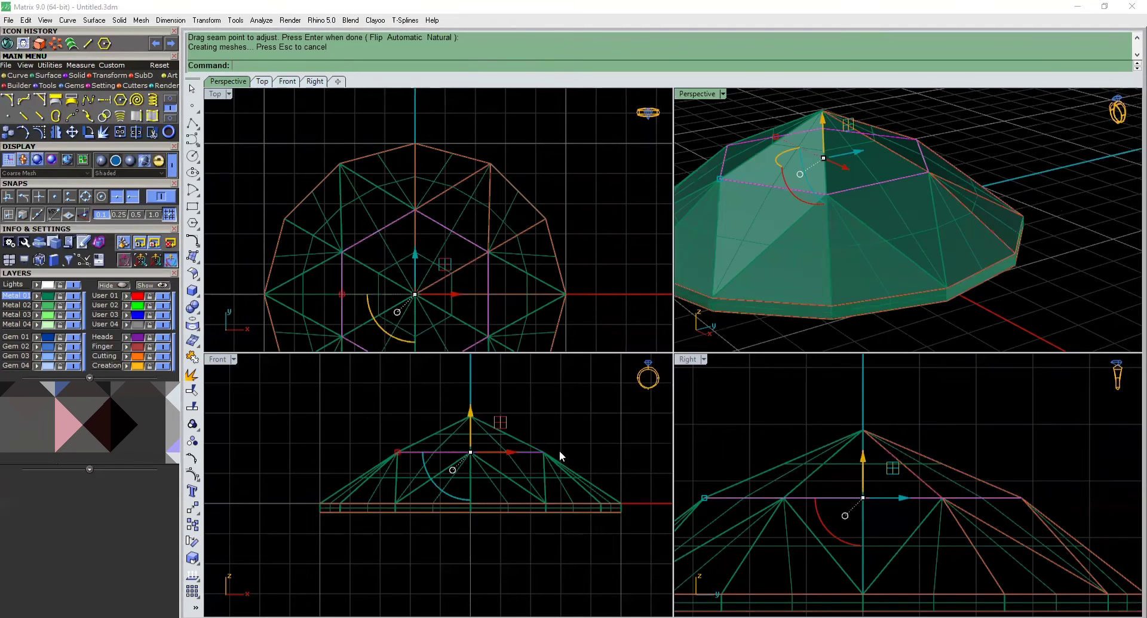
{"action": "left_click_drag", "start_coordinate": [471, 418], "coordinate": [478, 488]}
Clear the upper facets, girdle and their curves from the view, keeping only the lowered polygon and hexagon.
{"action": "left_click_drag", "start_coordinate": [616, 416], "coordinate": [432, 491]}
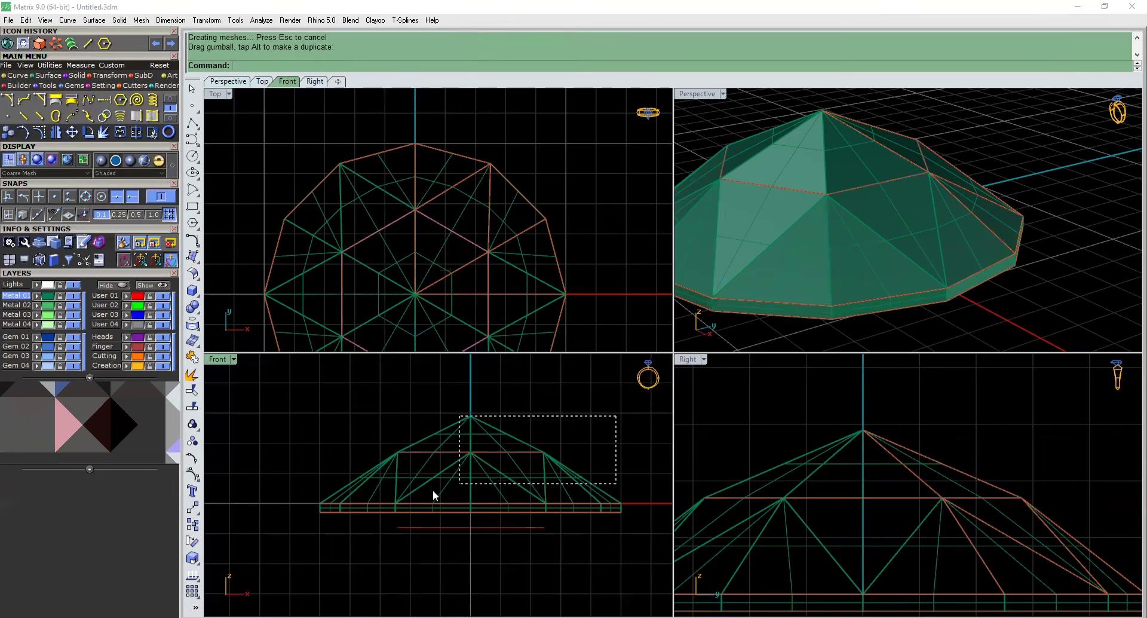
{"action": "left_click_drag", "start_coordinate": [318, 506], "coordinate": [319, 507]}
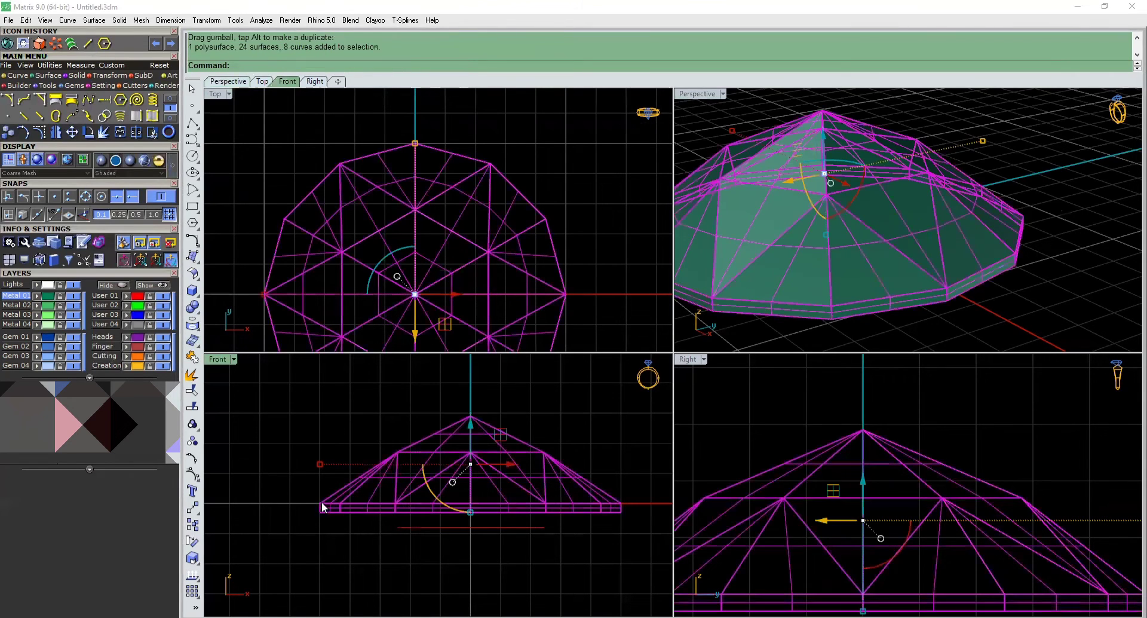
{"action": "key", "text": "Delete"}
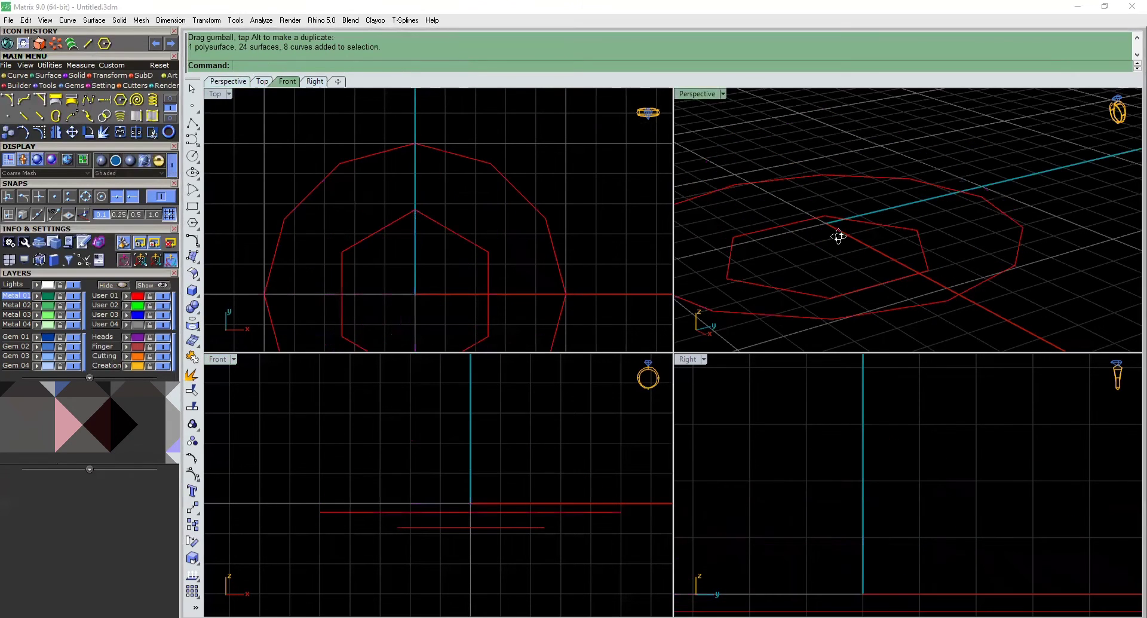
Draw lines from the lowered hexagon's Y-axis vertex to the polygon's Y-axis vertex and to its next clockwise vertex.
{"action": "right_click_drag", "start_coordinate": [837, 235], "coordinate": [801, 286]}
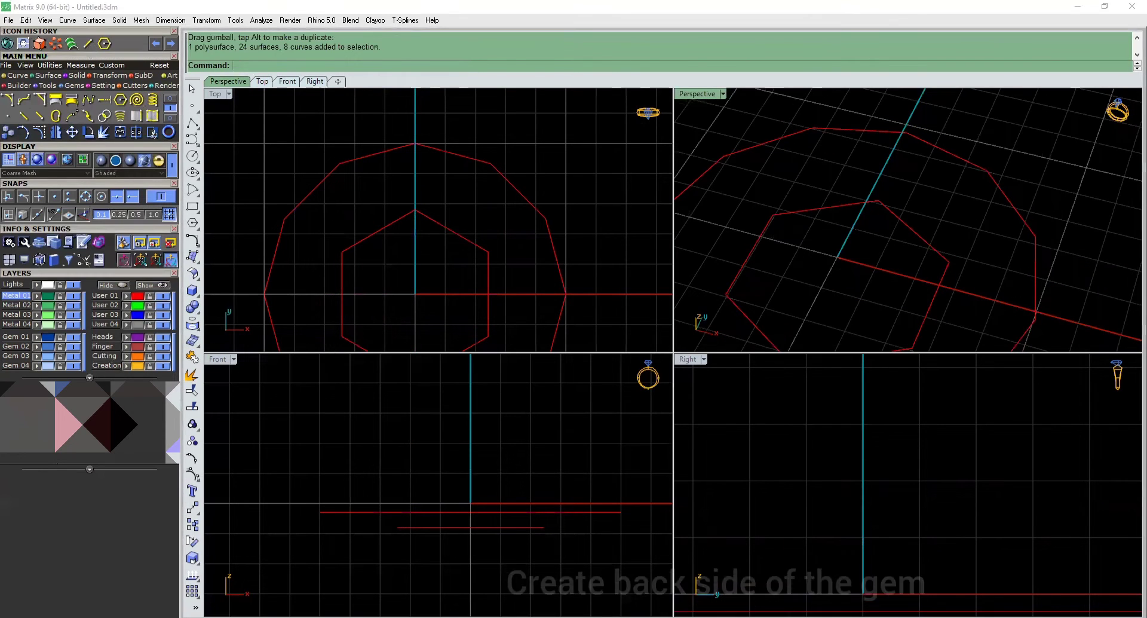
{"action": "left_click", "coordinate": [91, 44]}
{"action": "left_click", "coordinate": [415, 144]}
{"action": "left_click", "coordinate": [417, 209]}
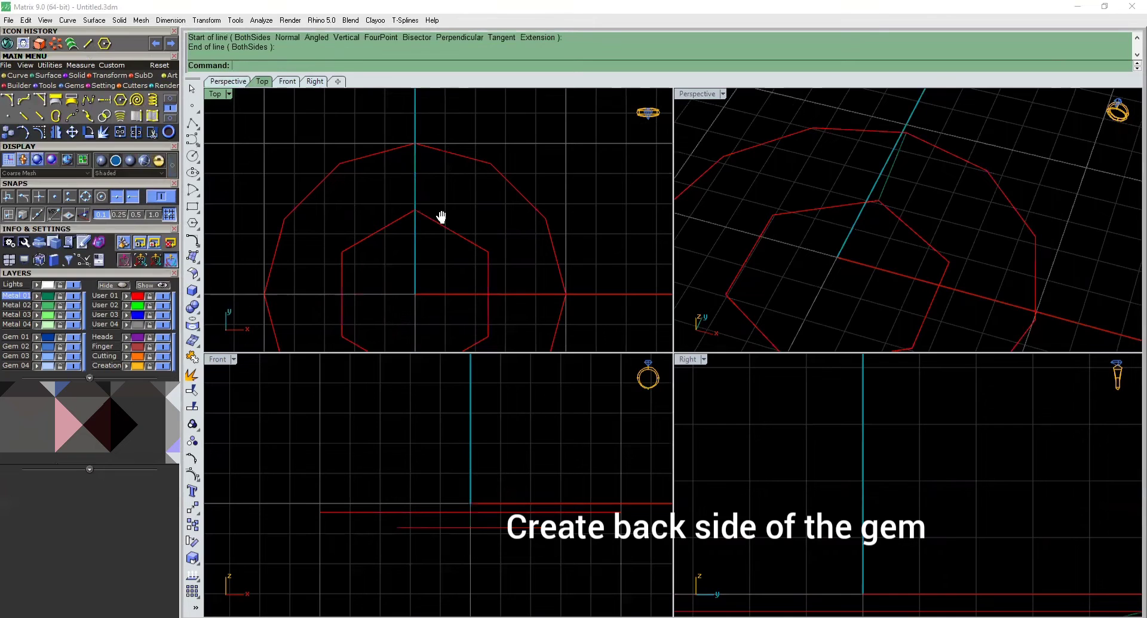
{"action": "right_click_drag", "start_coordinate": [441, 218], "coordinate": [438, 214]}
{"action": "right_click", "coordinate": [412, 205]}
{"action": "left_click", "coordinate": [412, 206]}
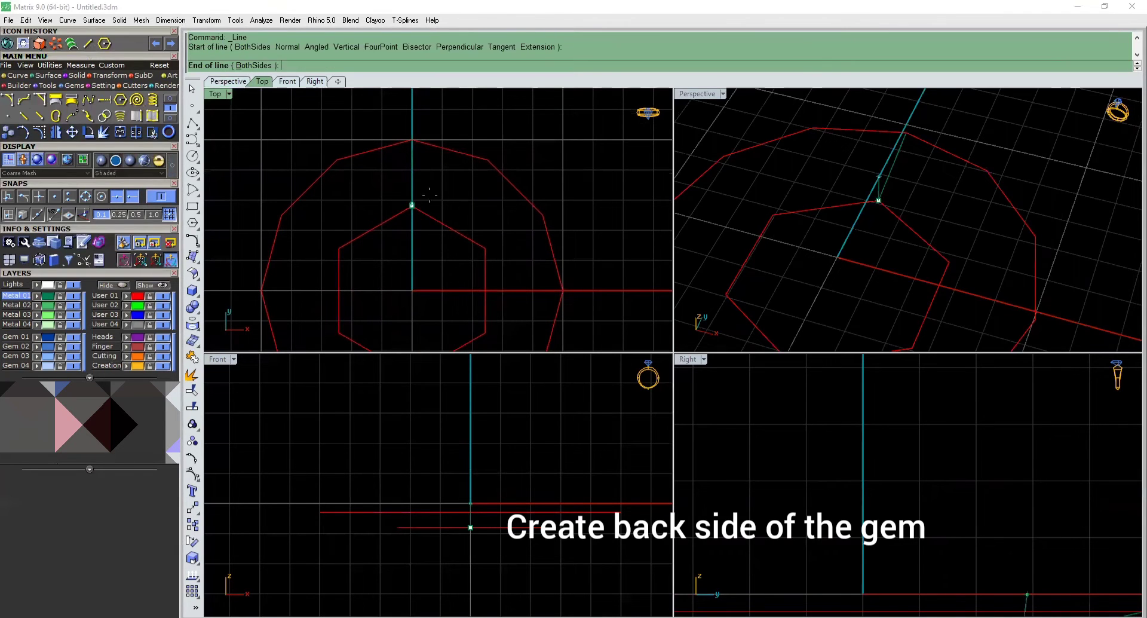
{"action": "left_click", "coordinate": [487, 160]}
Connect the hexagon's next clockwise vertex with lines to the polygon's first and second vertices clockwise from the Y axis.
{"action": "right_click", "coordinate": [488, 160]}
{"action": "left_click", "coordinate": [488, 160]}
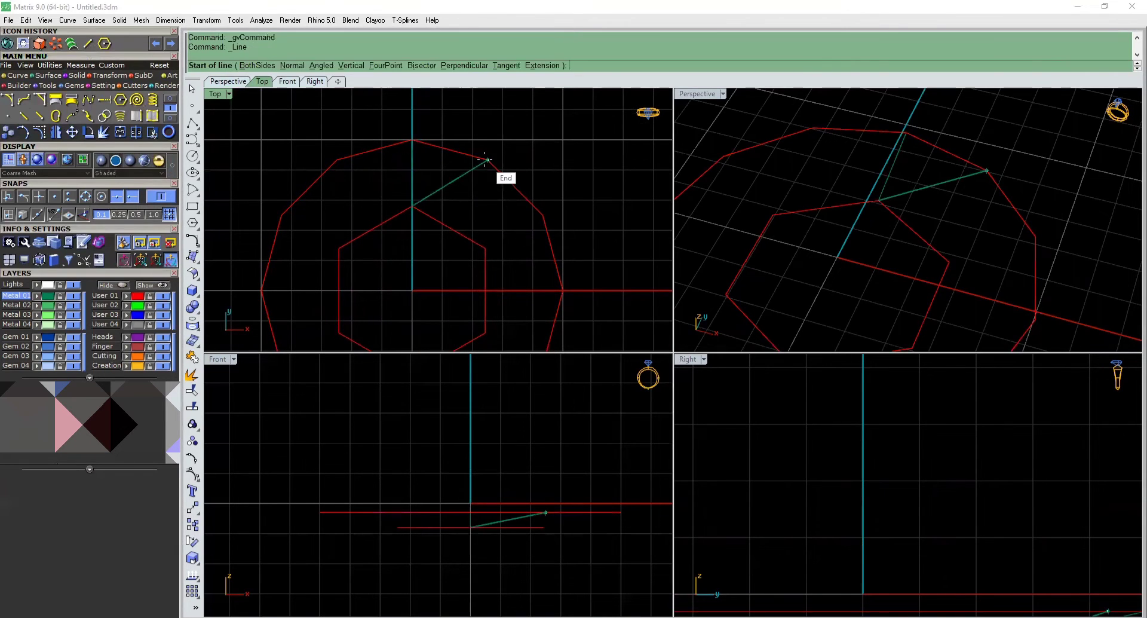
{"action": "left_click", "coordinate": [485, 248]}
{"action": "right_click", "coordinate": [485, 249]}
{"action": "left_click", "coordinate": [486, 248]}
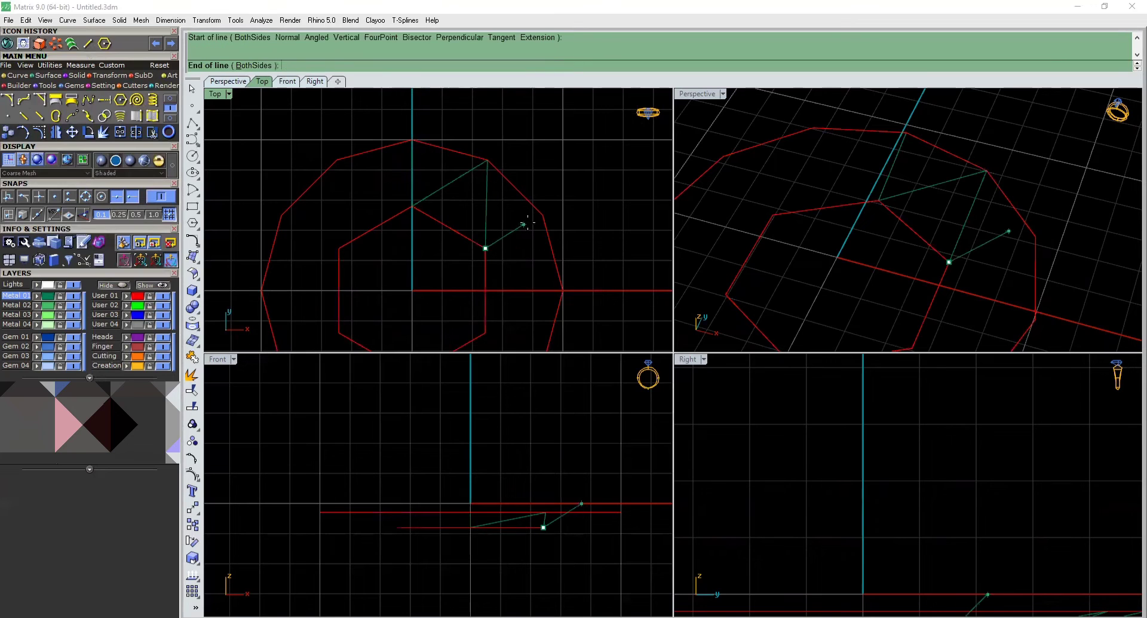
{"action": "left_click", "coordinate": [543, 214]}
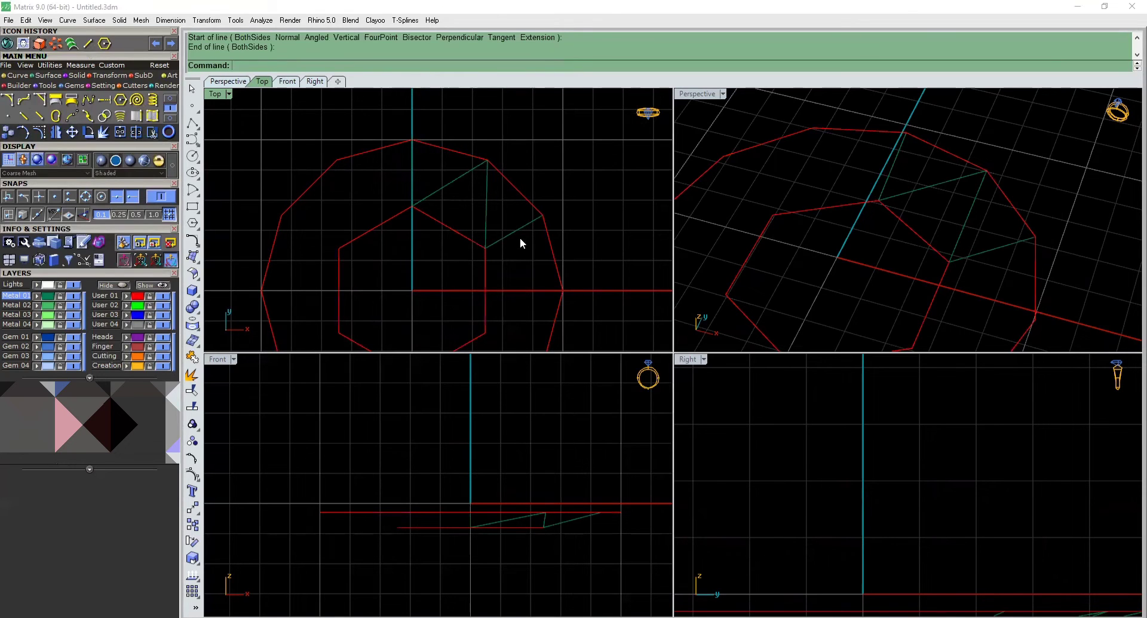
Select the four connecting lines between the hexagon and polygon and assign them to the red layer.
{"action": "left_click", "coordinate": [490, 191], "text": "shift"}
{"action": "left_click", "coordinate": [463, 176], "text": "shift"}
{"action": "left_click", "coordinate": [411, 159], "text": "shift"}
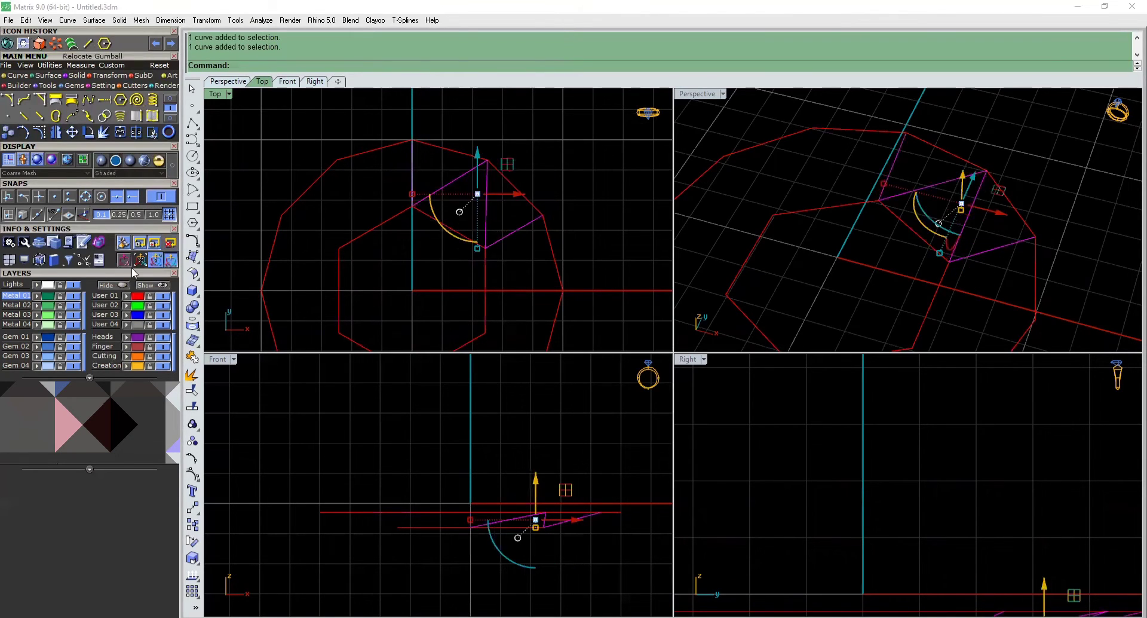
{"action": "left_click", "coordinate": [215, 143]}
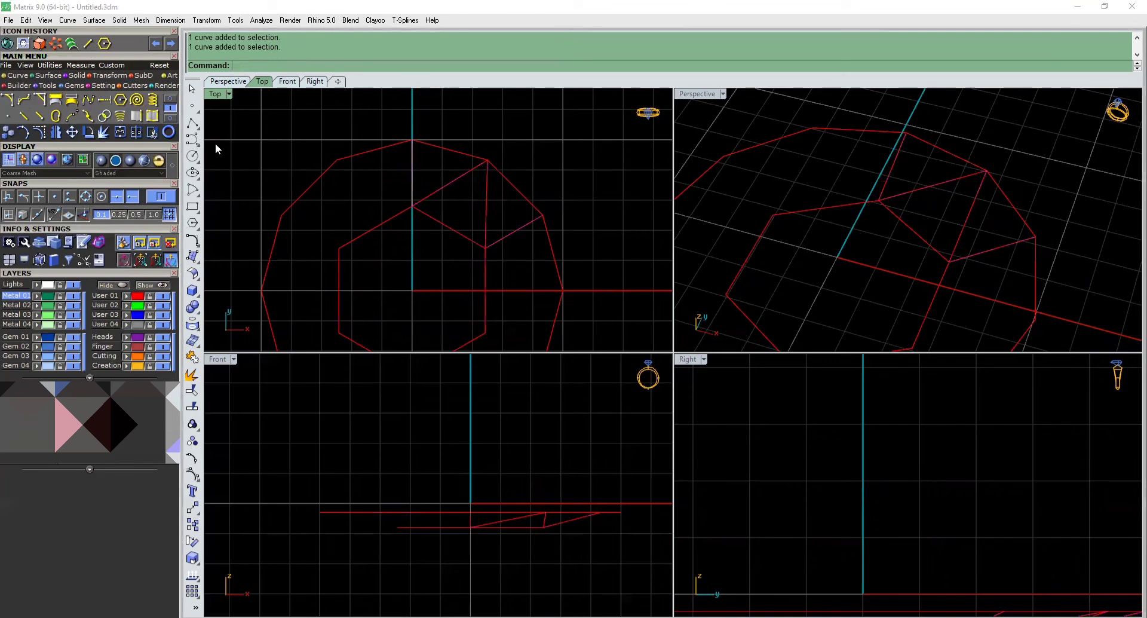
Loft the middle back facet with straight sections between the two lines meeting at the polygon's first clockwise vertex.
{"action": "left_click", "coordinate": [77, 45]}
{"action": "left_click", "coordinate": [473, 172]}
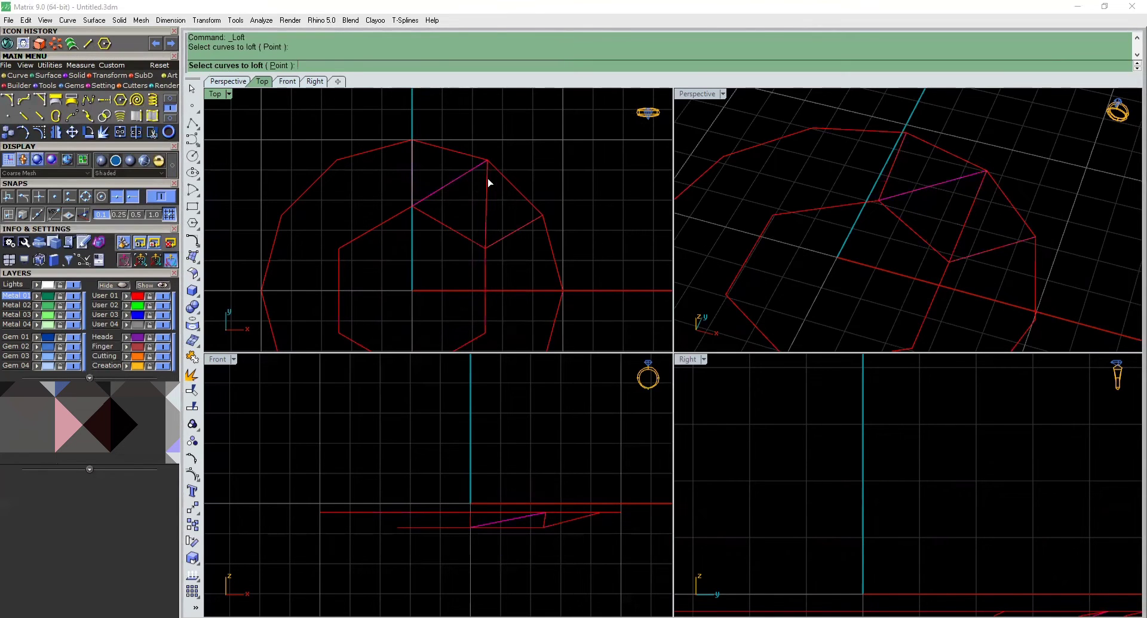
{"action": "left_click", "coordinate": [489, 183]}
{"action": "key", "text": "Return"}
{"action": "left_click", "coordinate": [404, 264]}
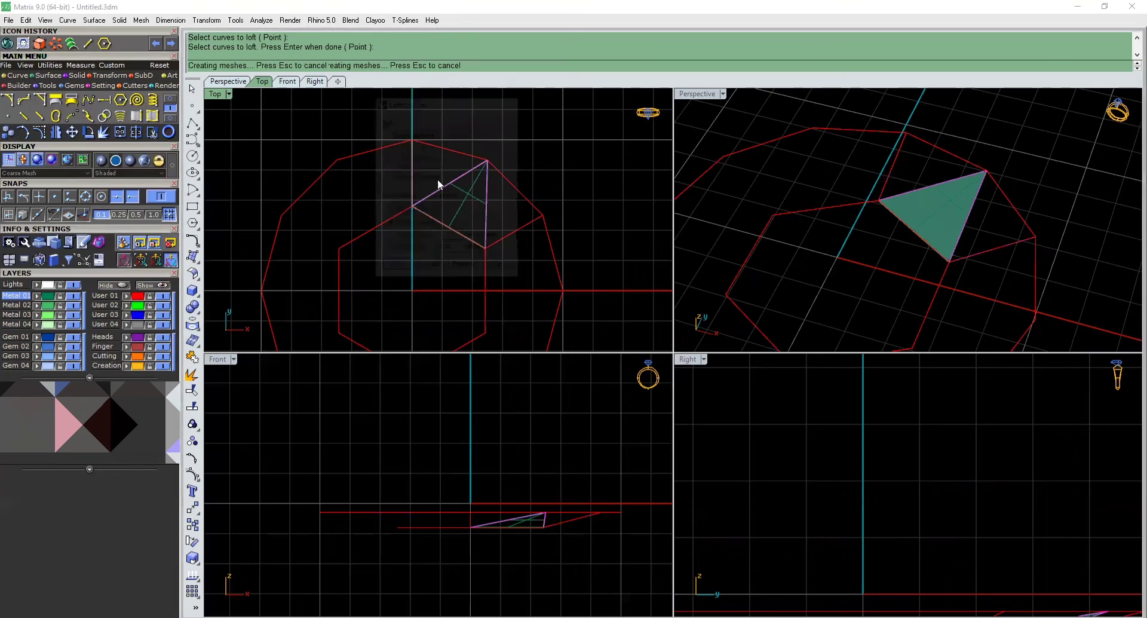
Loft the neighbouring back facet between the Y-axis line and the adjacent diagonal with straight sections.
{"action": "right_click", "coordinate": [432, 167]}
{"action": "left_click", "coordinate": [468, 177]}
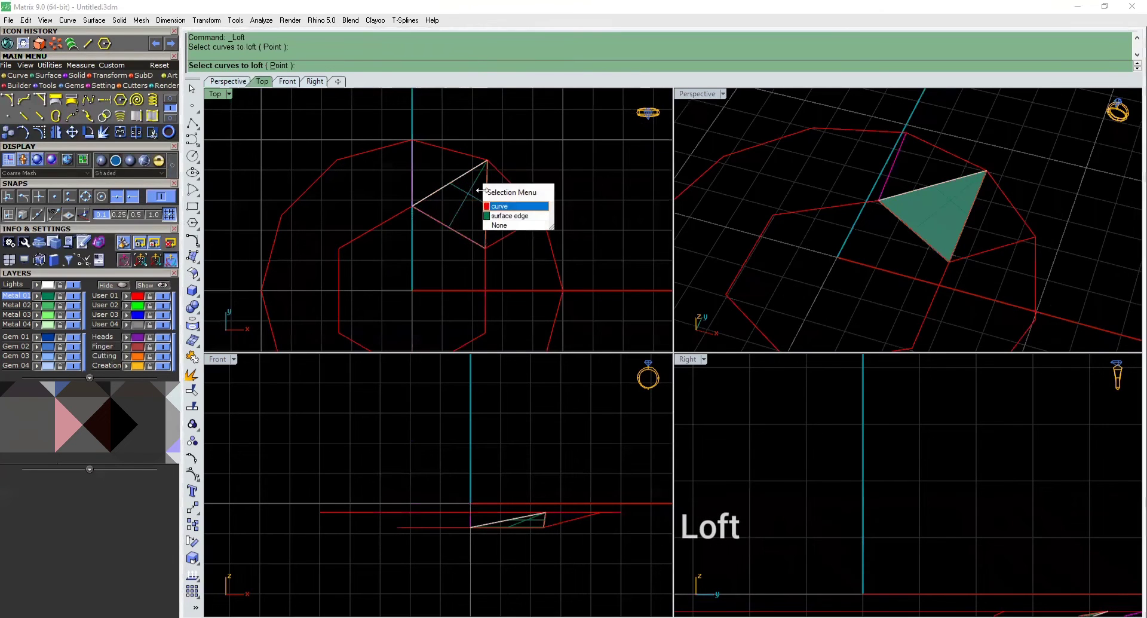
{"action": "left_click", "coordinate": [493, 206]}
{"action": "right_click", "coordinate": [484, 155]}
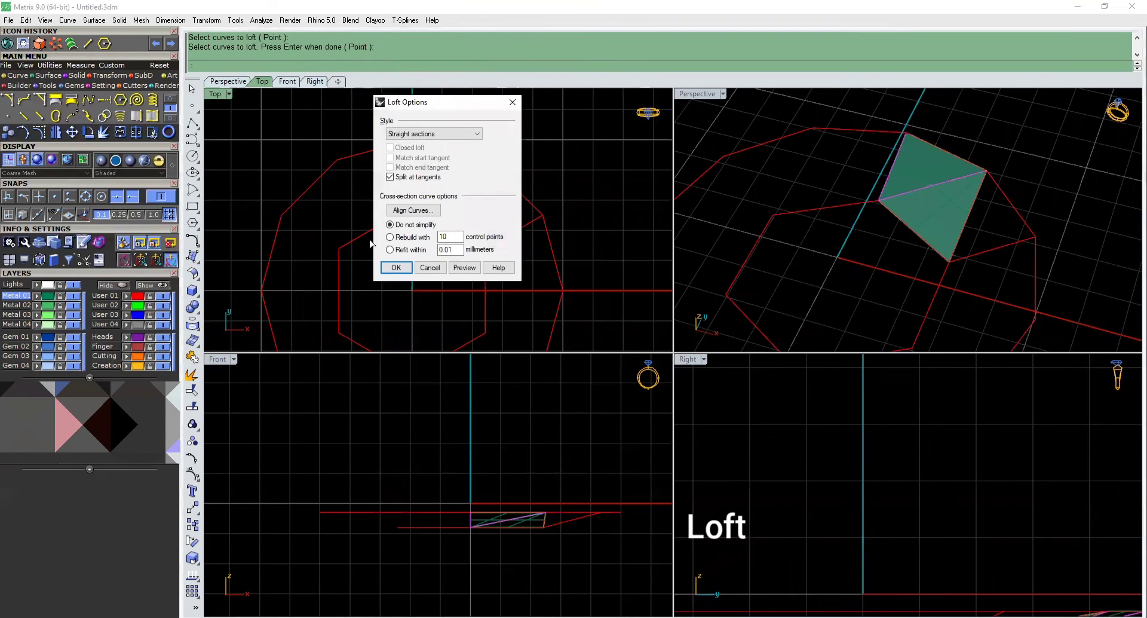
{"action": "left_click", "coordinate": [394, 269]}
Loft the third back facet with straight sections between the two lines running from the hexagon's clockwise vertex to the polygon.
{"action": "right_click", "coordinate": [486, 211]}
{"action": "left_click", "coordinate": [485, 200]}
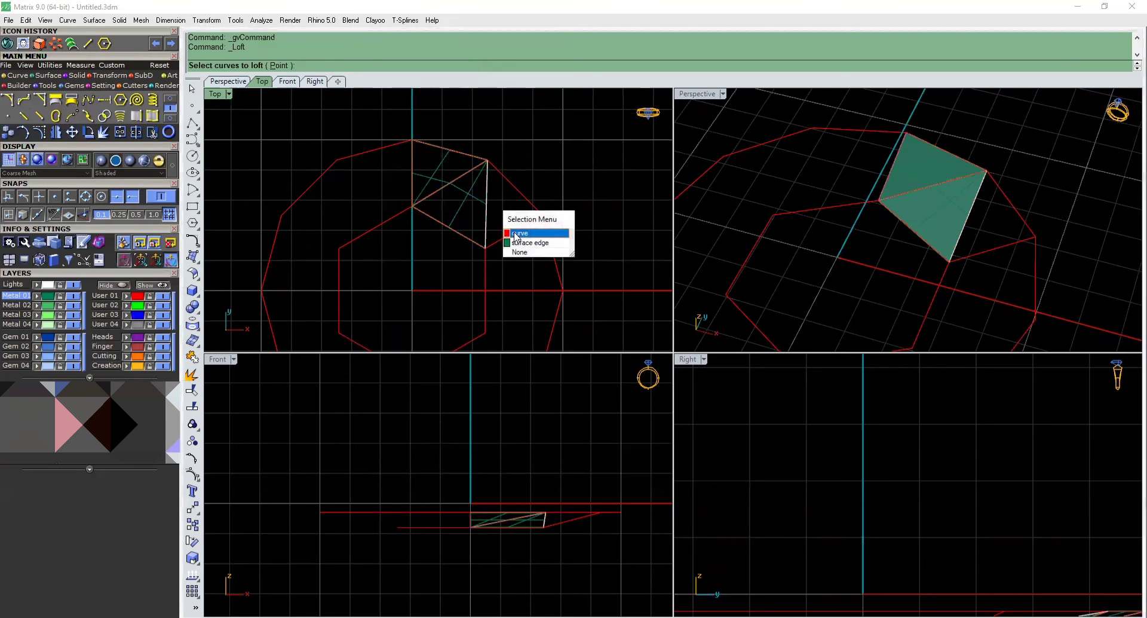
{"action": "left_click", "coordinate": [519, 233]}
{"action": "right_click", "coordinate": [520, 232]}
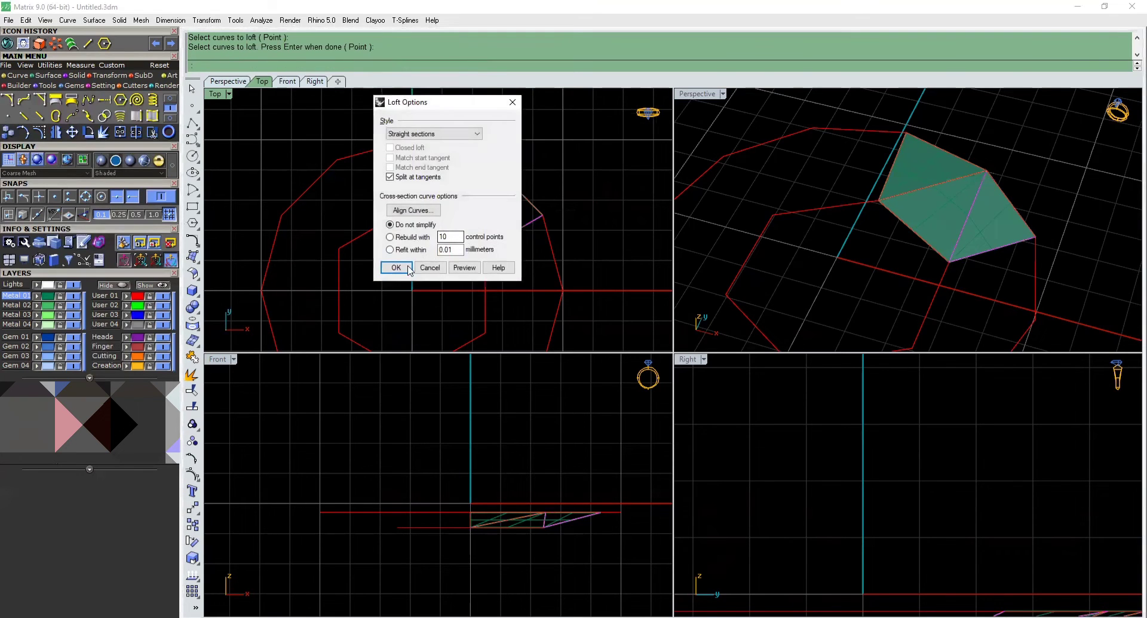
{"action": "left_click", "coordinate": [403, 267]}
Polar-array the three lofted back facets around the origin with 6 items over 360 degrees.
{"action": "left_click", "coordinate": [432, 178]}
{"action": "left_click", "coordinate": [465, 199], "text": "shift"}
{"action": "left_click", "coordinate": [509, 226], "text": "shift"}
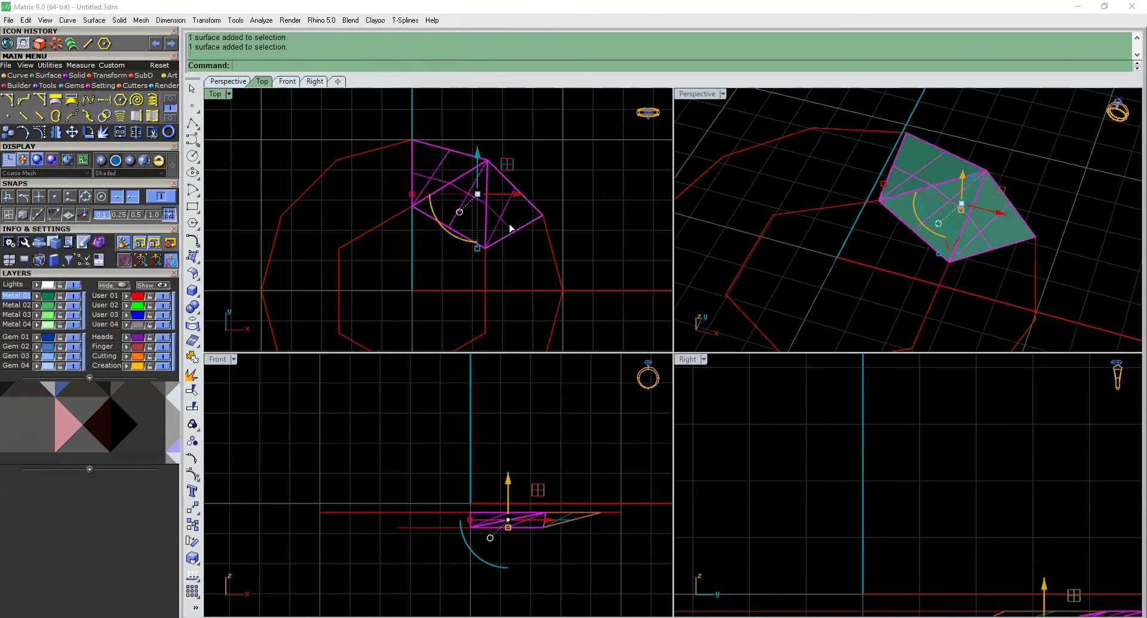
{"action": "left_click", "coordinate": [56, 43]}
{"action": "type", "text": "0"}
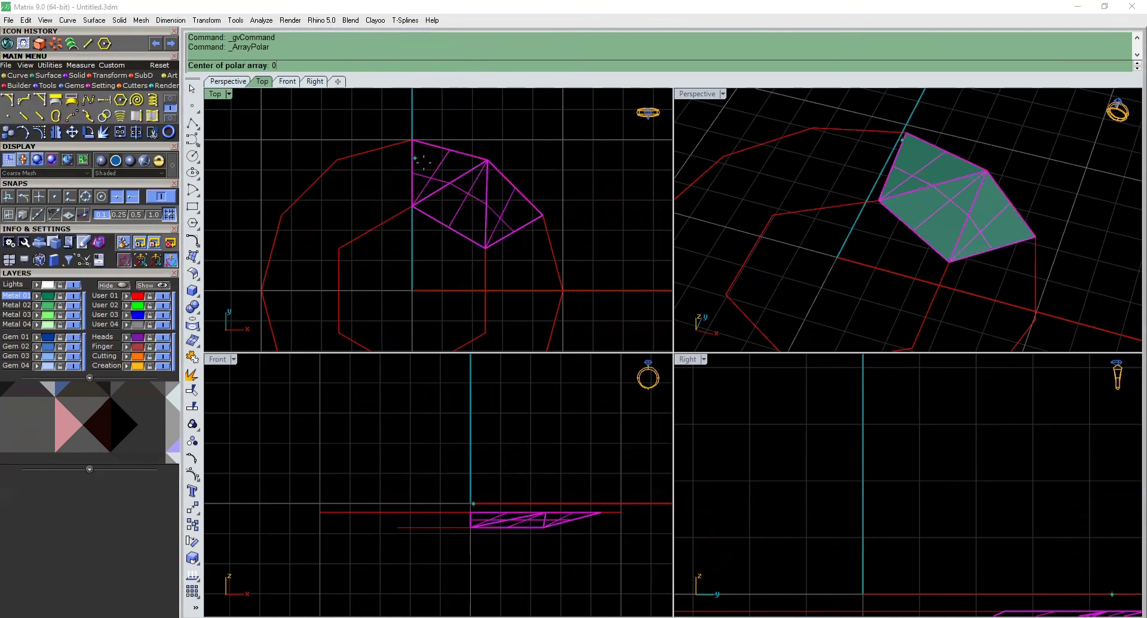
{"action": "key", "text": "Return"}
{"action": "key", "text": "Return"}
{"action": "key", "text": "Return"}
{"action": "left_click", "coordinate": [576, 127]}
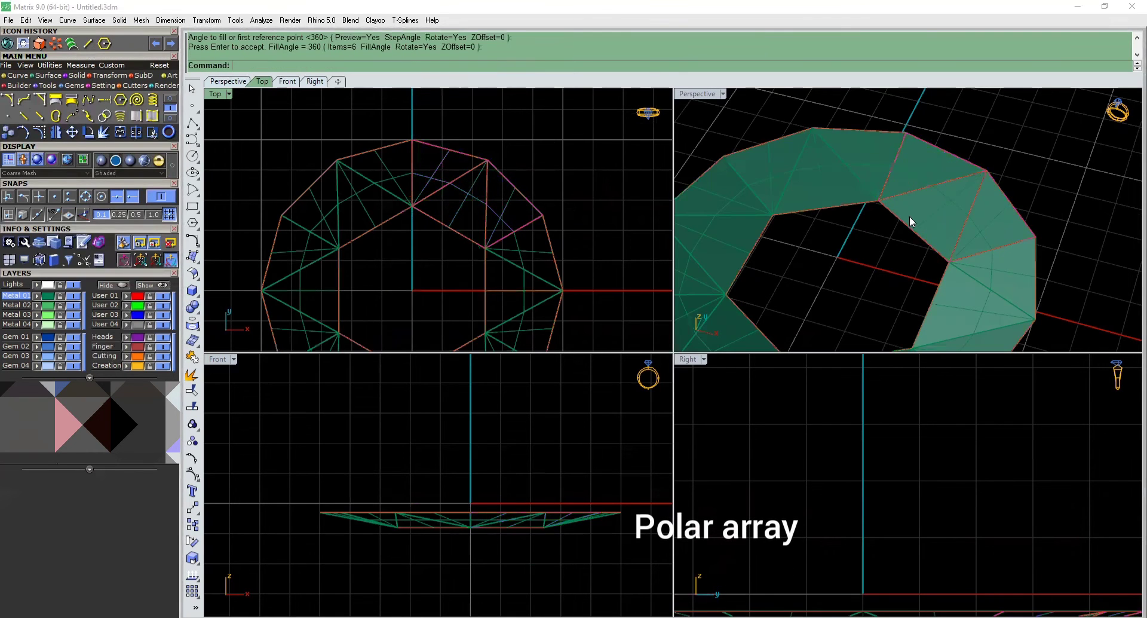
Close the hexagonal opening on the gem's back with a planar surface made from the hexagon curve.
{"action": "right_click_drag", "start_coordinate": [886, 275], "coordinate": [829, 185]}
{"action": "scroll", "coordinate": [882, 240], "scroll_direction": "down", "scroll_amount": 6}
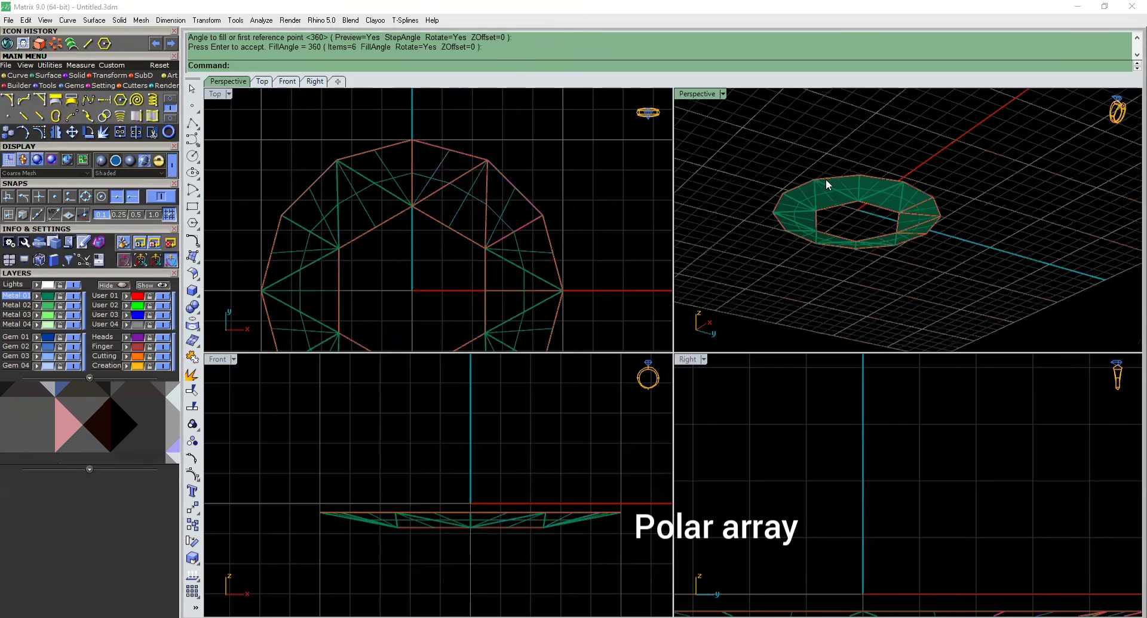
{"action": "scroll", "coordinate": [885, 249], "scroll_direction": "up", "scroll_amount": 4}
{"action": "right_click_drag", "start_coordinate": [968, 277], "coordinate": [871, 184]}
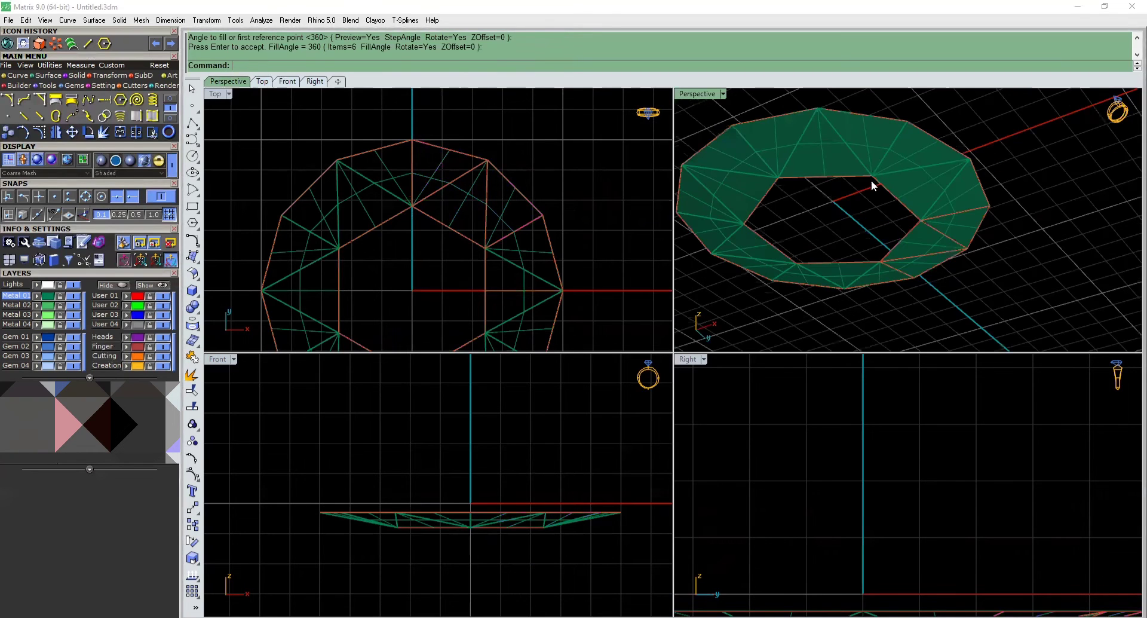
{"action": "left_click", "coordinate": [871, 187]}
{"action": "left_click", "coordinate": [902, 215]}
{"action": "key", "text": "F6"}
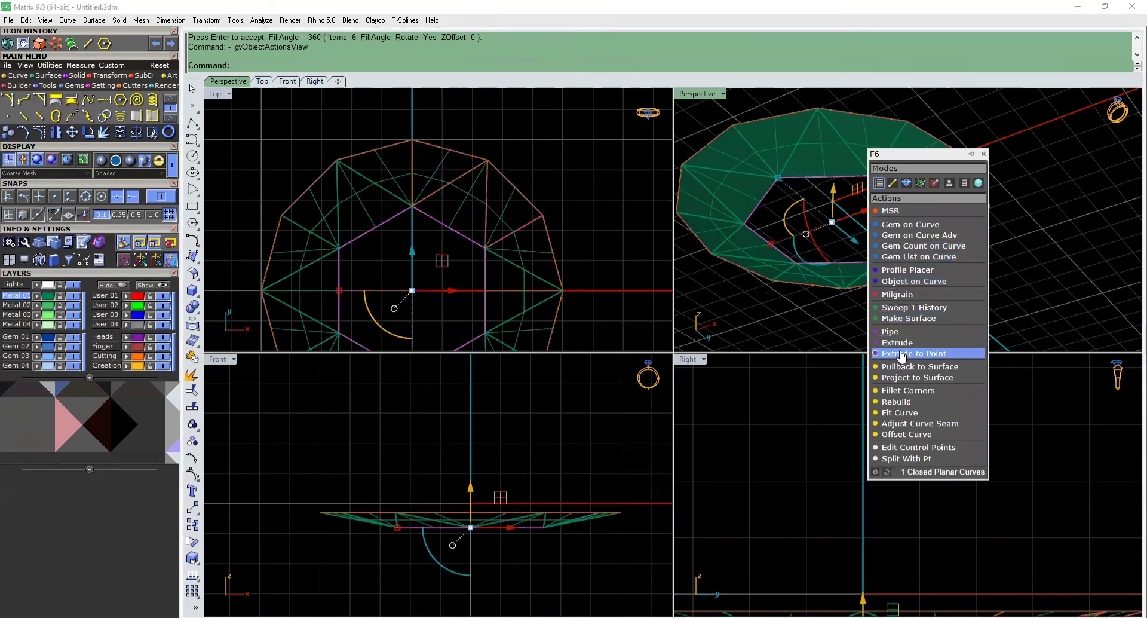
{"action": "left_click", "coordinate": [910, 319]}
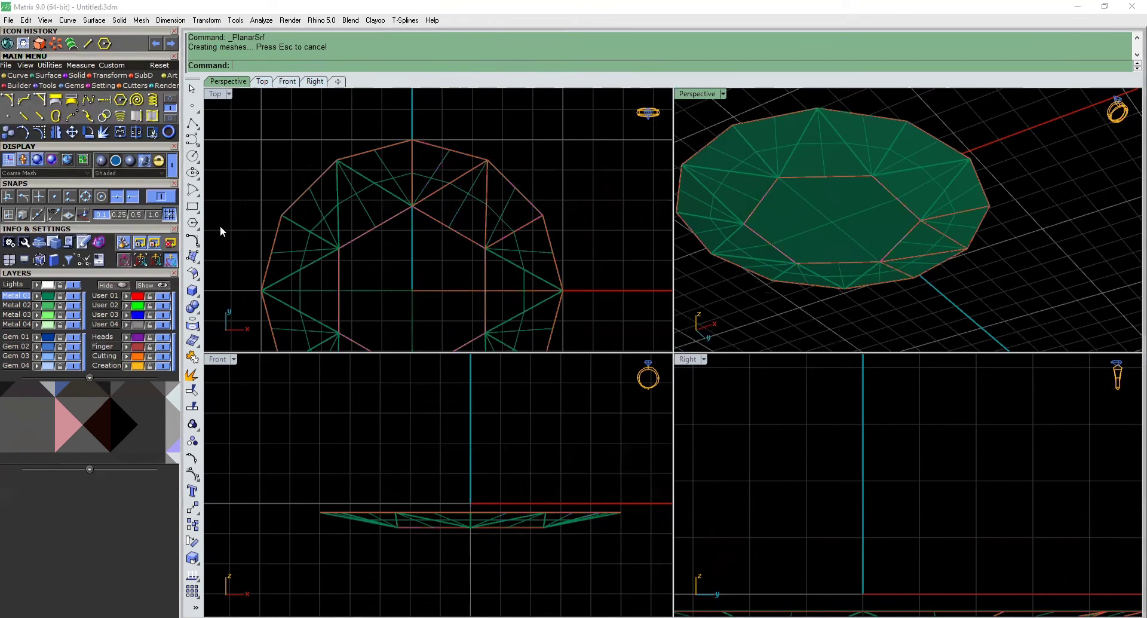
Show all hidden gem parts and join all the open surfaces of the gem.
{"action": "left_click", "coordinate": [144, 285]}
{"action": "scroll", "coordinate": [478, 207], "scroll_direction": "down", "scroll_amount": 5}
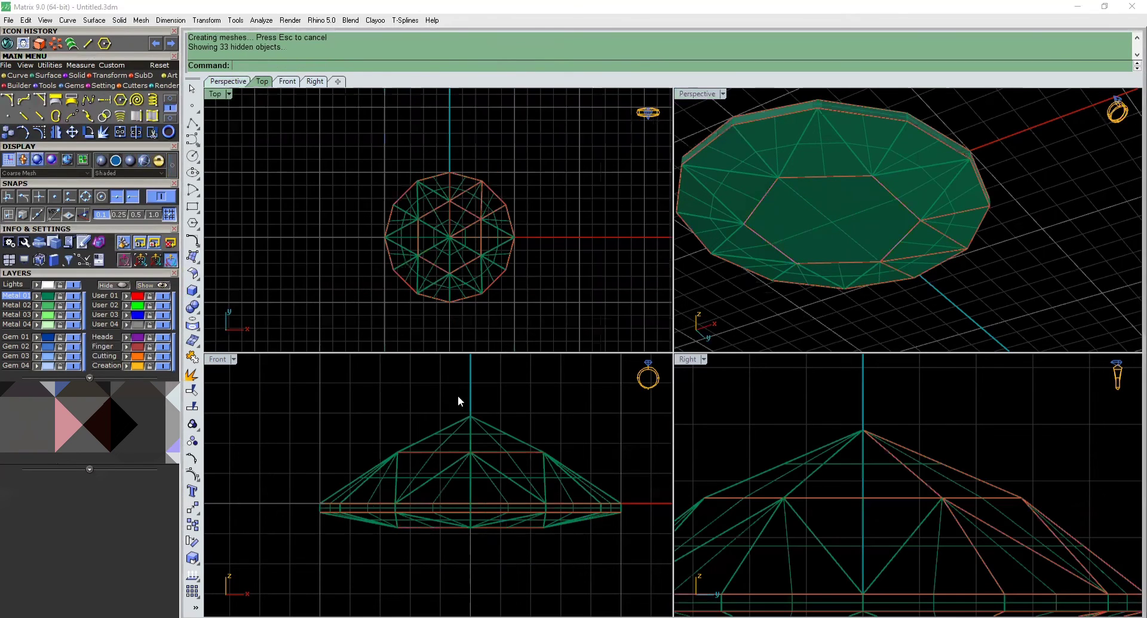
{"action": "scroll", "coordinate": [457, 398], "scroll_direction": "down", "scroll_amount": 5}
{"action": "left_click_drag", "start_coordinate": [575, 407], "coordinate": [283, 556]}
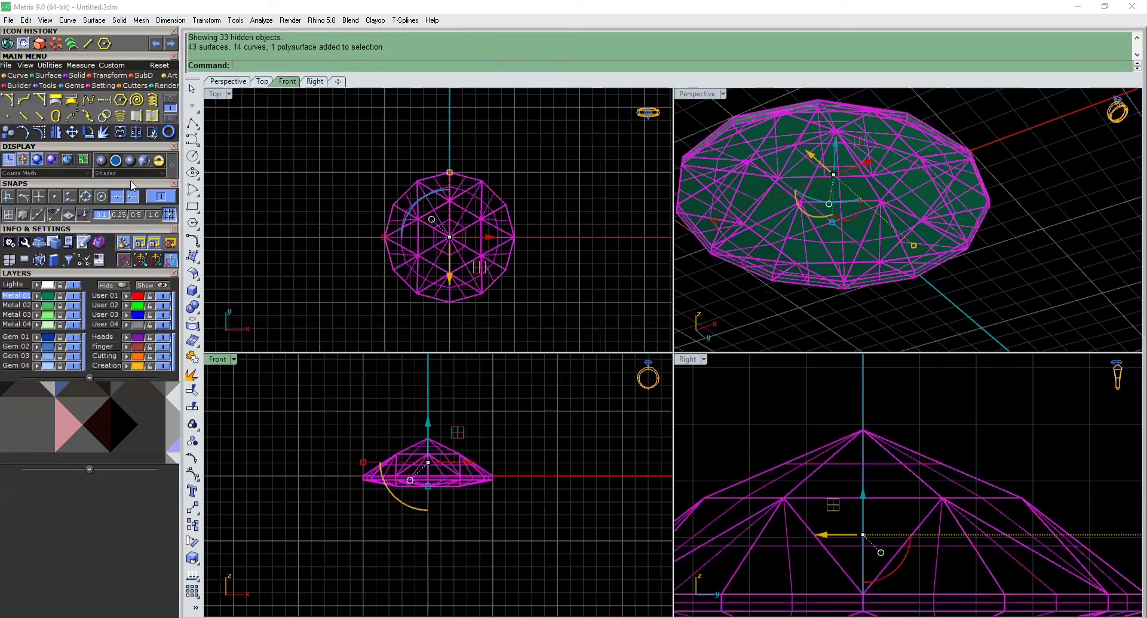
{"action": "left_click", "coordinate": [104, 132]}
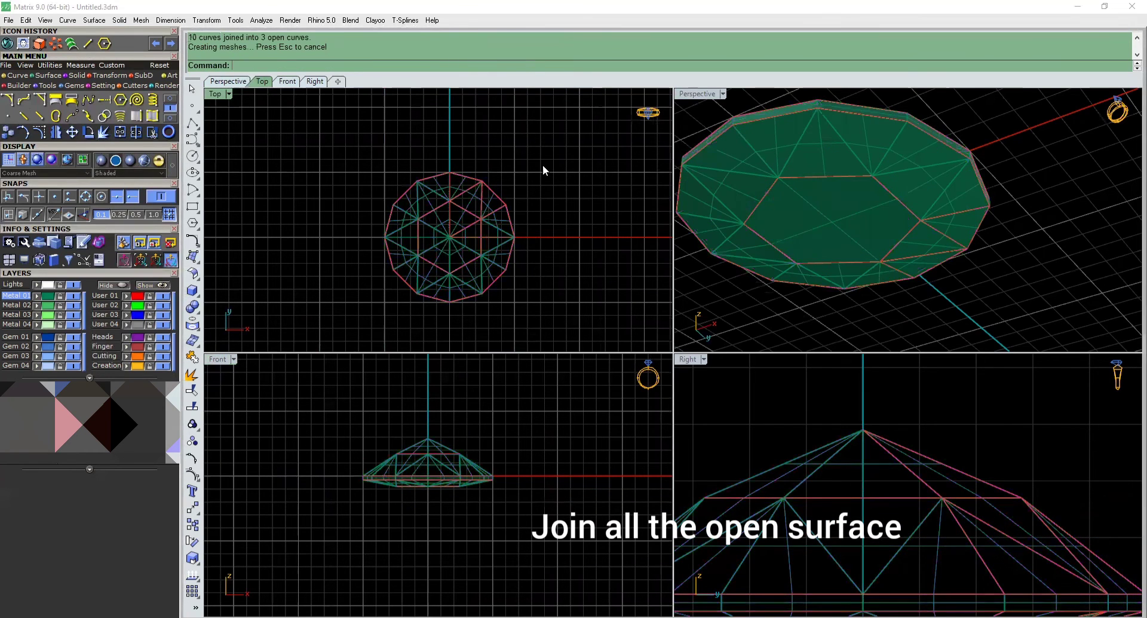
Assign the whole gem and its curves to the Metal 02 layer and group them.
{"action": "key", "text": "ctrl+a"}
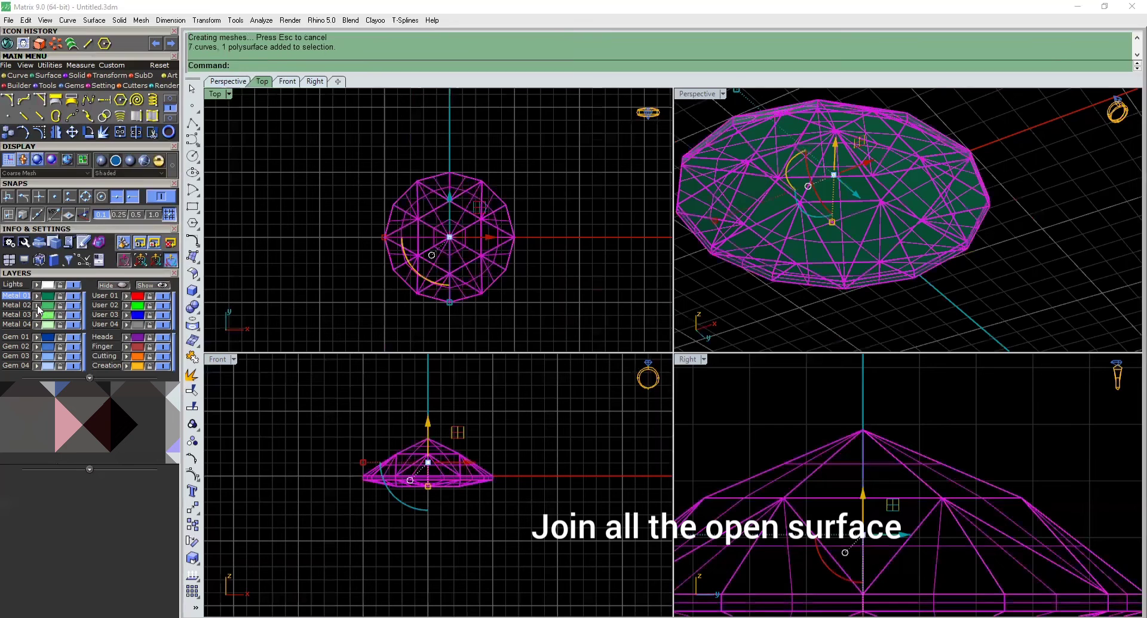
{"action": "left_click", "coordinate": [37, 306]}
{"action": "left_click", "coordinate": [301, 180]}
{"action": "right_click_drag", "start_coordinate": [927, 97], "coordinate": [872, 257]}
{"action": "left_click", "coordinate": [286, 291]}
{"action": "key", "text": "ctrl+a"}
{"action": "left_click", "coordinate": [60, 66]}
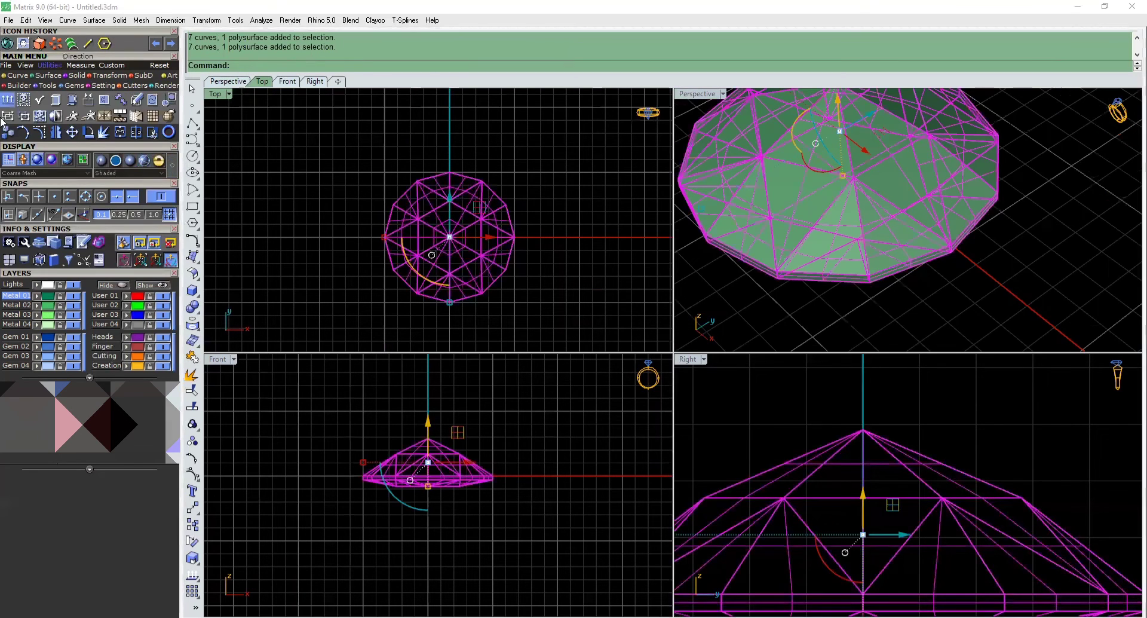
{"action": "left_click", "coordinate": [8, 118]}
{"action": "left_click", "coordinate": [604, 213]}
Maximize the Top view and import the other gem from blue saphire_135.3dm.
{"action": "scroll", "coordinate": [845, 223], "scroll_direction": "down", "scroll_amount": 6}
{"action": "right_click_drag", "start_coordinate": [896, 230], "coordinate": [954, 275]}
{"action": "double_click", "coordinate": [216, 94]}
{"action": "scroll", "coordinate": [825, 254], "scroll_direction": "down", "scroll_amount": 3}
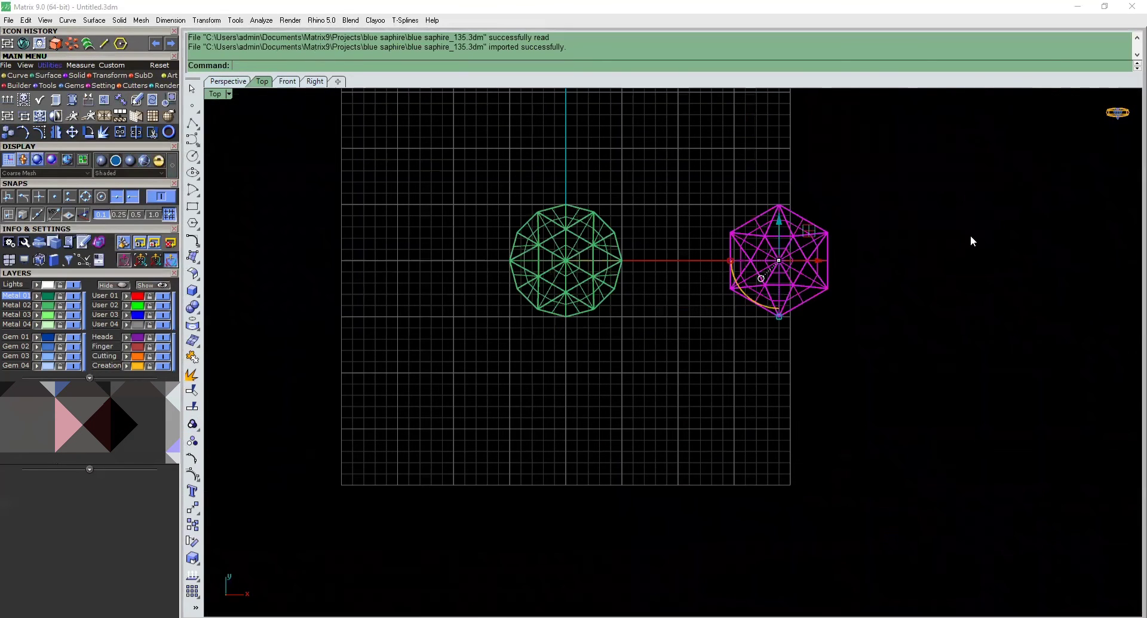
Group the imported hexagonal gem with its curves and move it along the X axis closer to the twelve-sided gem.
{"action": "left_click_drag", "start_coordinate": [1000, 173], "coordinate": [655, 330]}
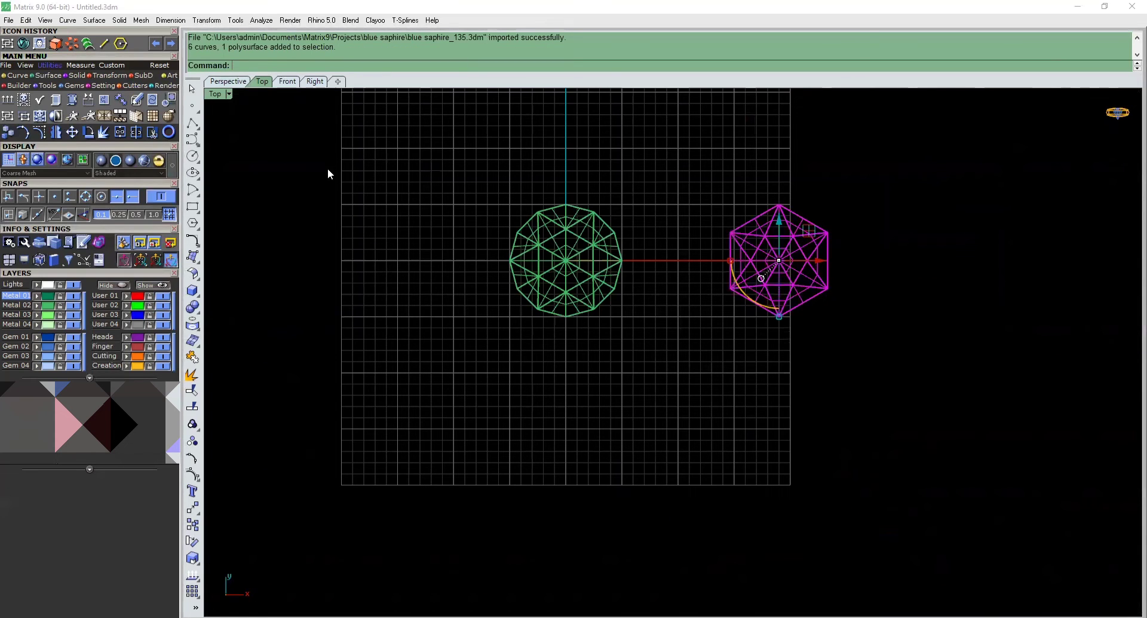
{"action": "key", "text": "ctrl+g"}
{"action": "left_click_drag", "start_coordinate": [808, 259], "coordinate": [731, 260]}
In the Perspective view, assign the Ruby material from the V-Ray Gem library to the twelve-sided gem.
{"action": "left_click", "coordinate": [229, 83]}
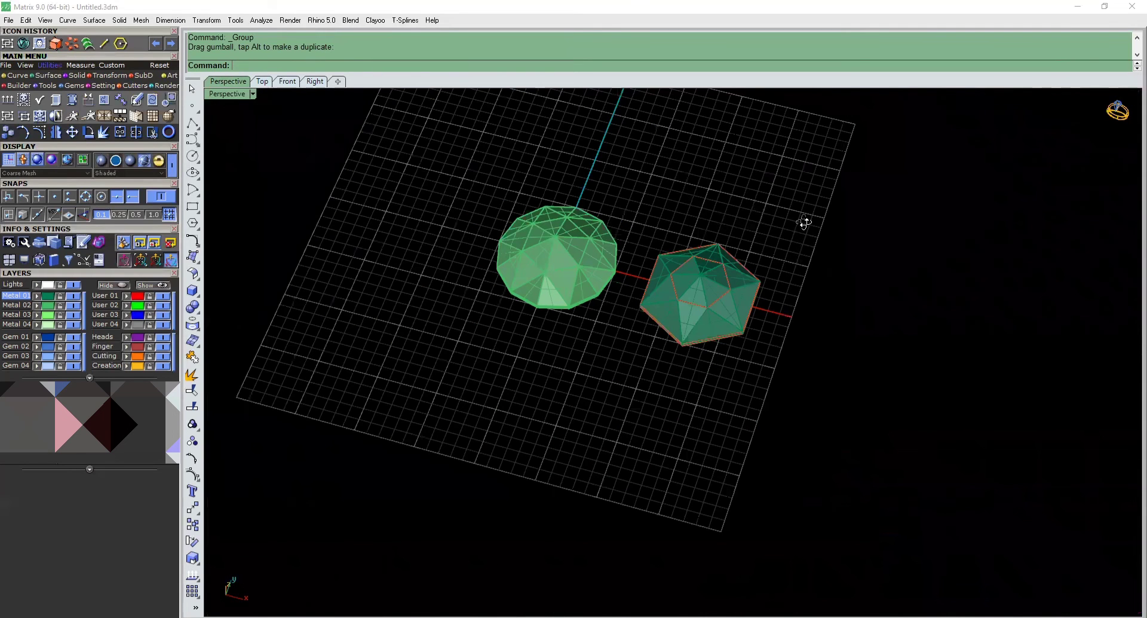
{"action": "right_click_drag", "start_coordinate": [804, 223], "coordinate": [803, 227]}
{"action": "scroll", "coordinate": [803, 227], "scroll_direction": "up", "scroll_amount": 4}
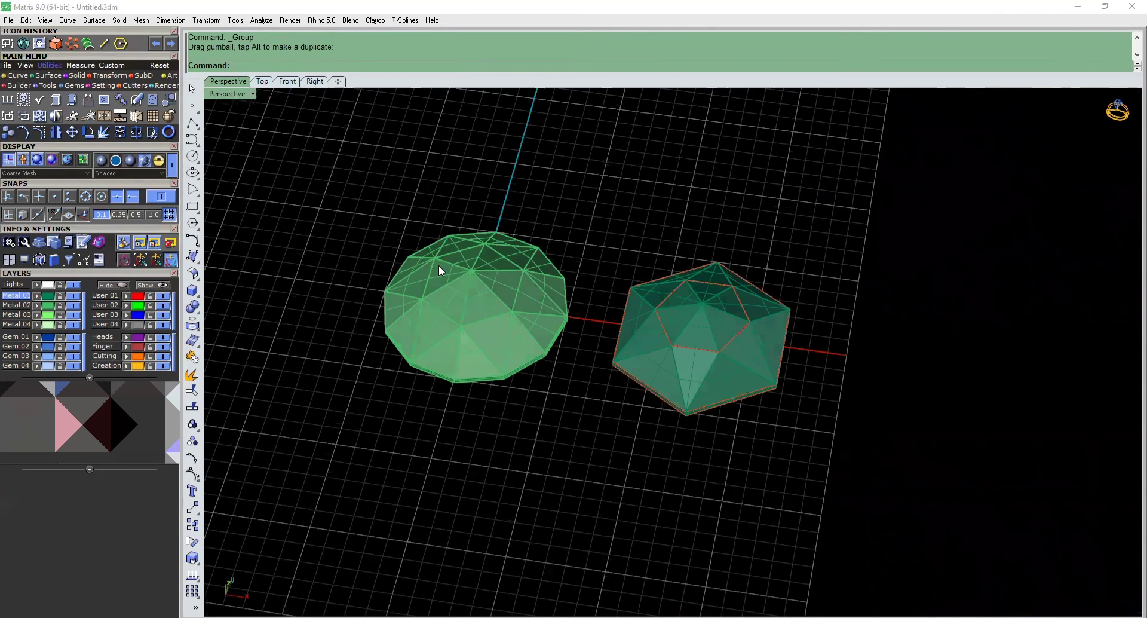
{"action": "right_click_drag", "start_coordinate": [551, 253], "coordinate": [553, 249]}
{"action": "scroll", "coordinate": [554, 249], "scroll_direction": "down", "scroll_amount": 5}
{"action": "scroll", "coordinate": [490, 268], "scroll_direction": "up", "scroll_amount": 3}
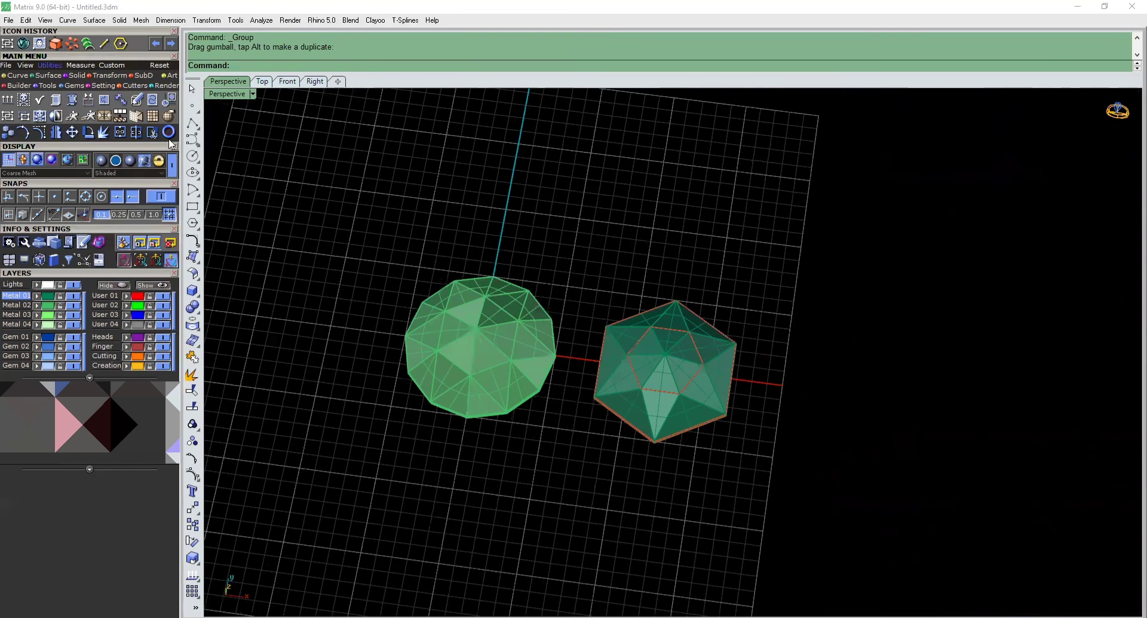
{"action": "left_click", "coordinate": [73, 86]}
{"action": "left_click", "coordinate": [7, 99]}
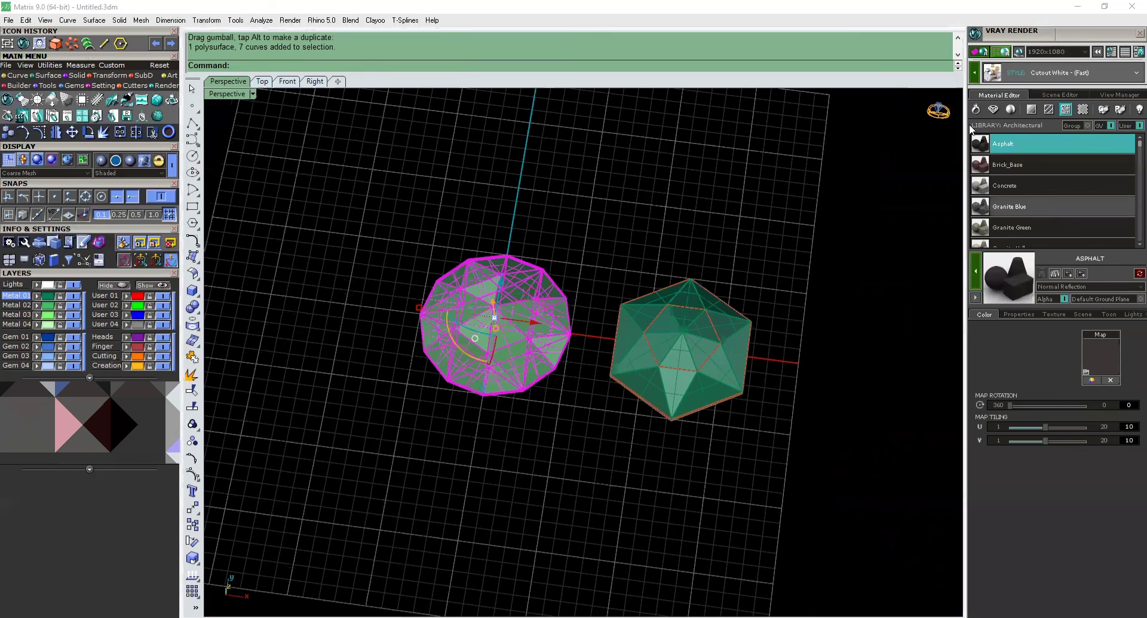
{"action": "left_click", "coordinate": [975, 109]}
{"action": "scroll", "coordinate": [993, 231], "scroll_direction": "down", "scroll_amount": 2}
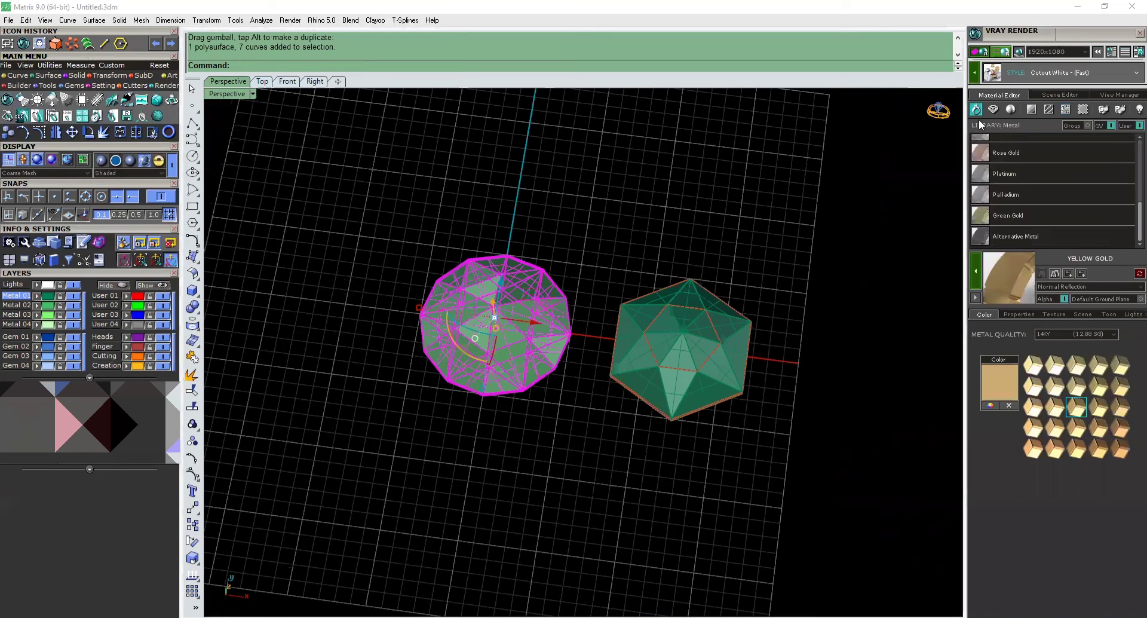
{"action": "left_click", "coordinate": [993, 109]}
{"action": "left_click", "coordinate": [1009, 190]}
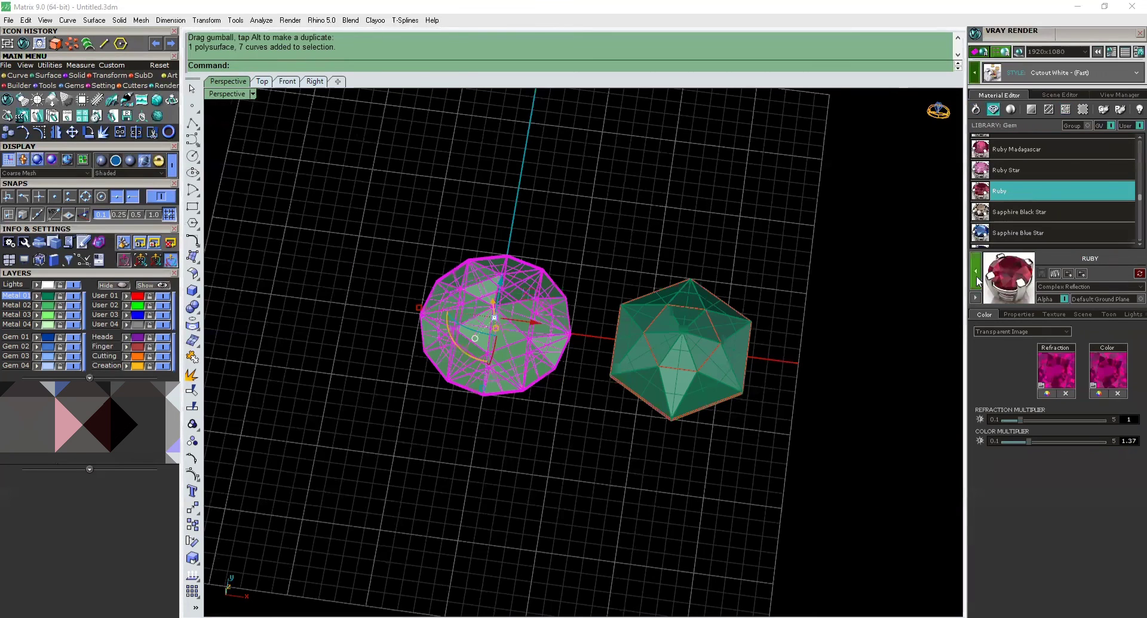
Assign the Emerald gem material to the hexagonal gem and set the Perspective view to Rendered display.
{"action": "left_click", "coordinate": [726, 322]}
{"action": "scroll", "coordinate": [989, 206], "scroll_direction": "up", "scroll_amount": 3}
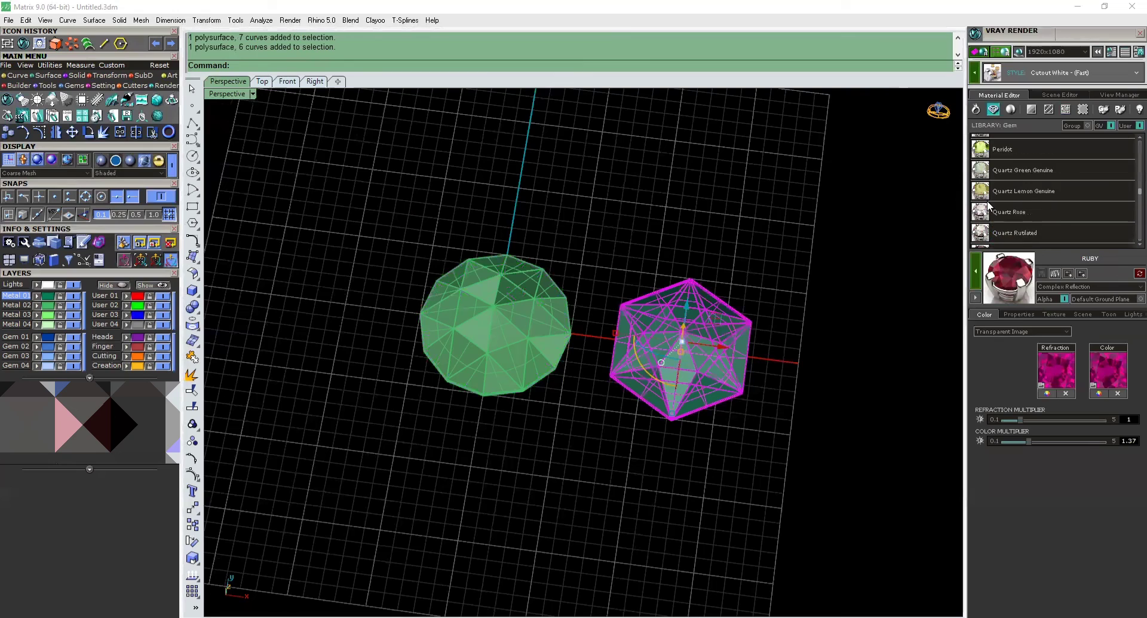
{"action": "scroll", "coordinate": [988, 205], "scroll_direction": "up", "scroll_amount": 5}
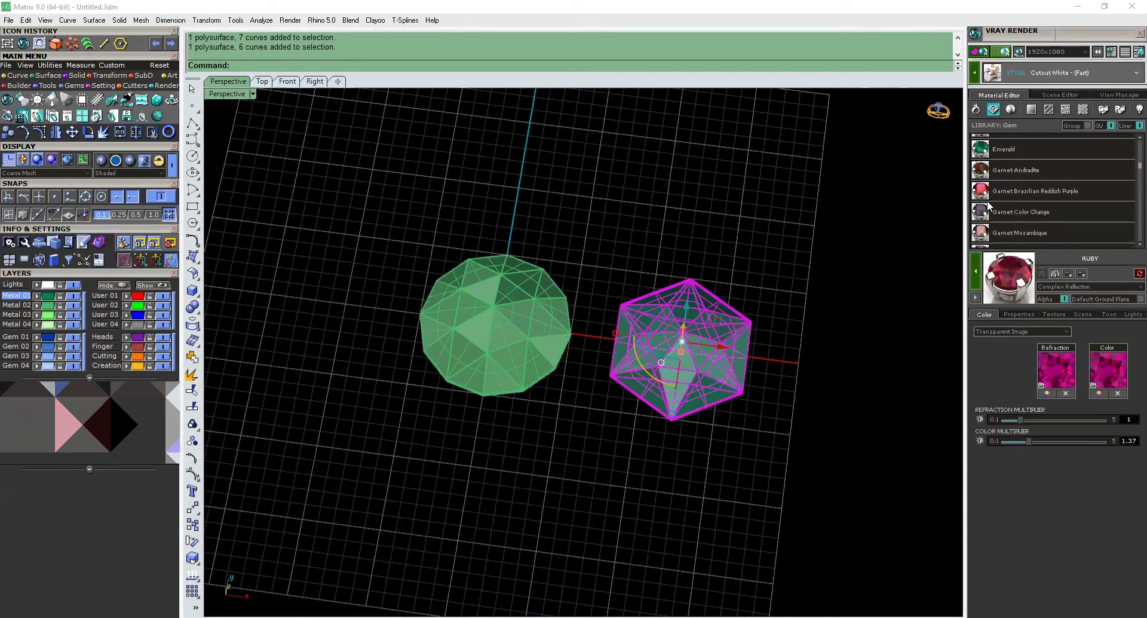
{"action": "left_click", "coordinate": [996, 172]}
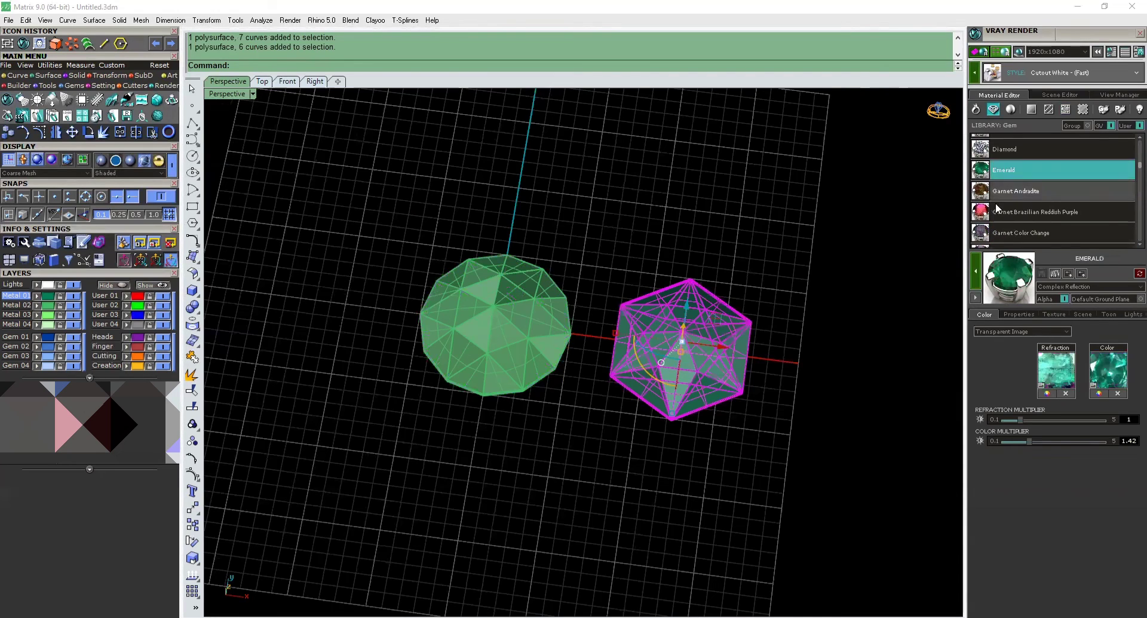
{"action": "left_click", "coordinate": [976, 275]}
{"action": "left_click", "coordinate": [236, 92]}
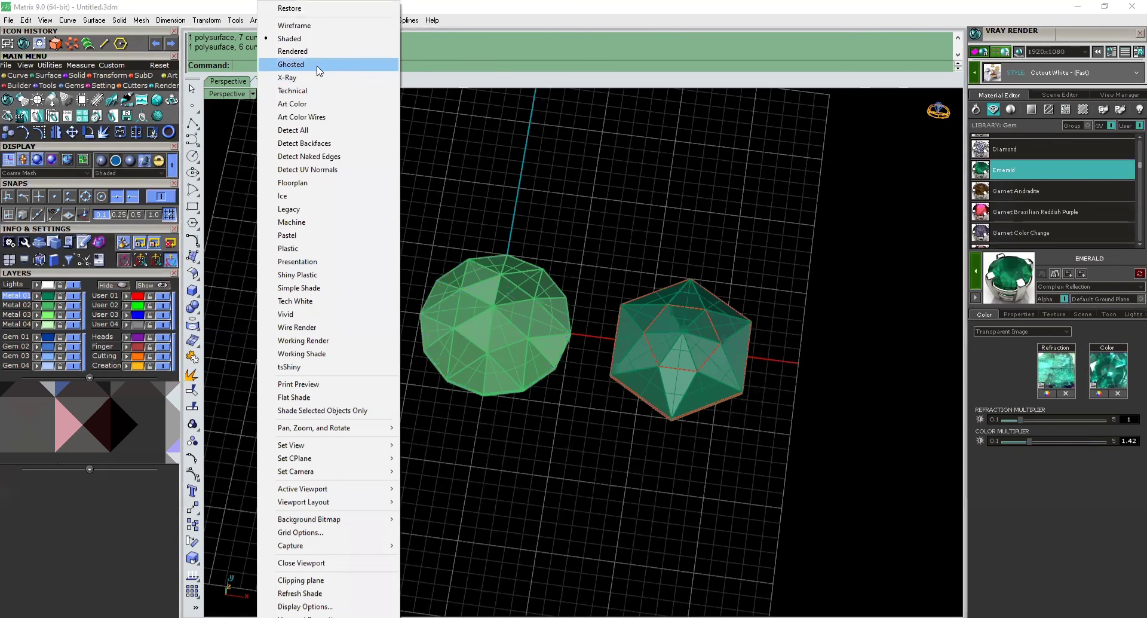
{"action": "left_click", "coordinate": [303, 53]}
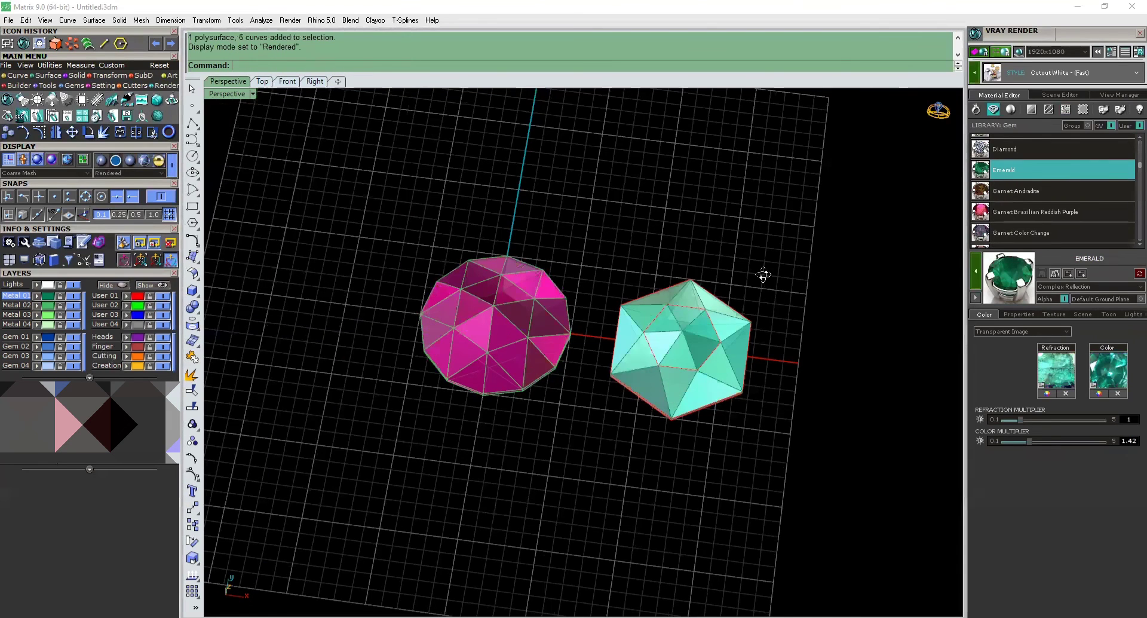